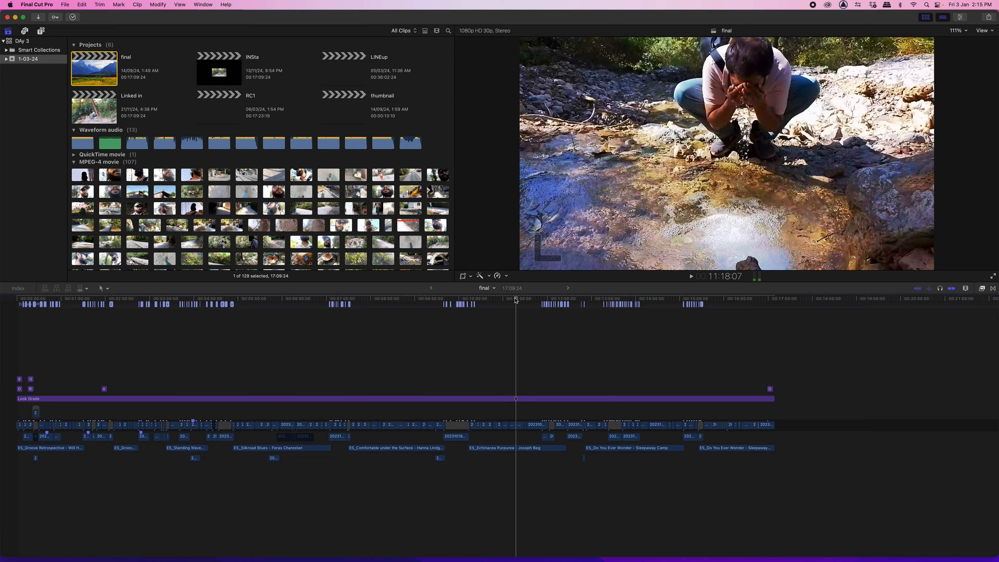
Change the timeline's clip appearance to show only large audio waveforms
click(767, 346)
click(153, 345)
drag(151, 344, 193, 384)
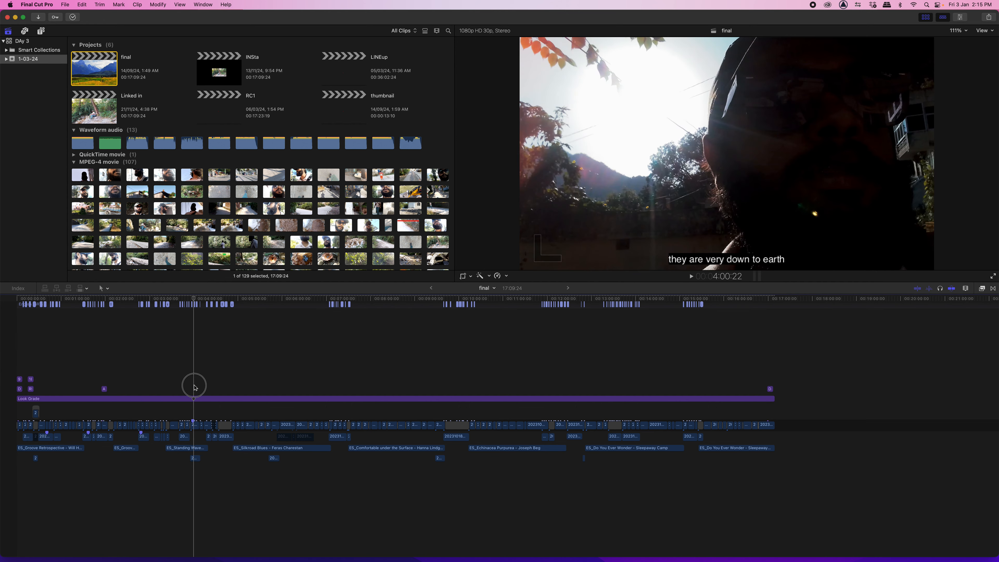
click(966, 291)
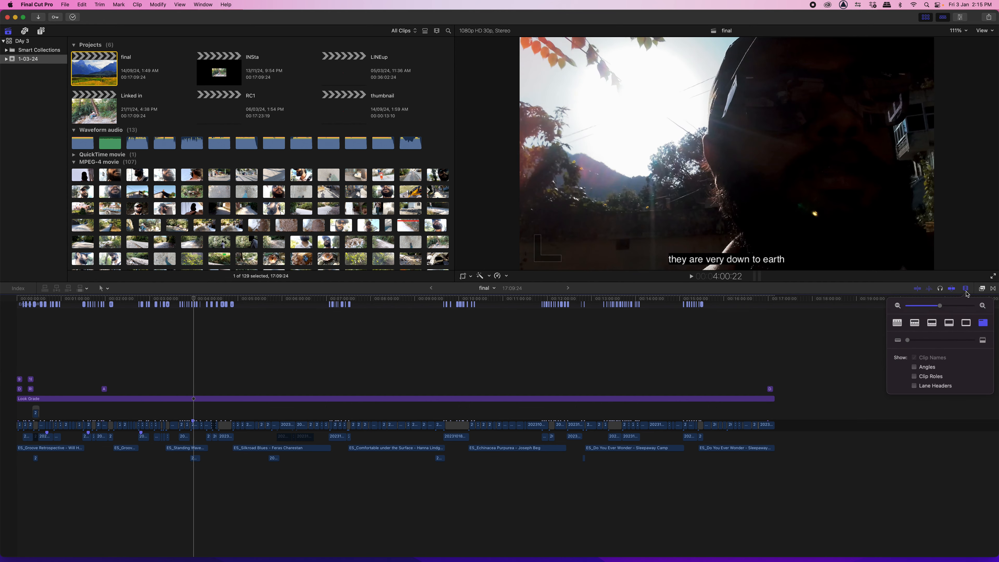
click(897, 322)
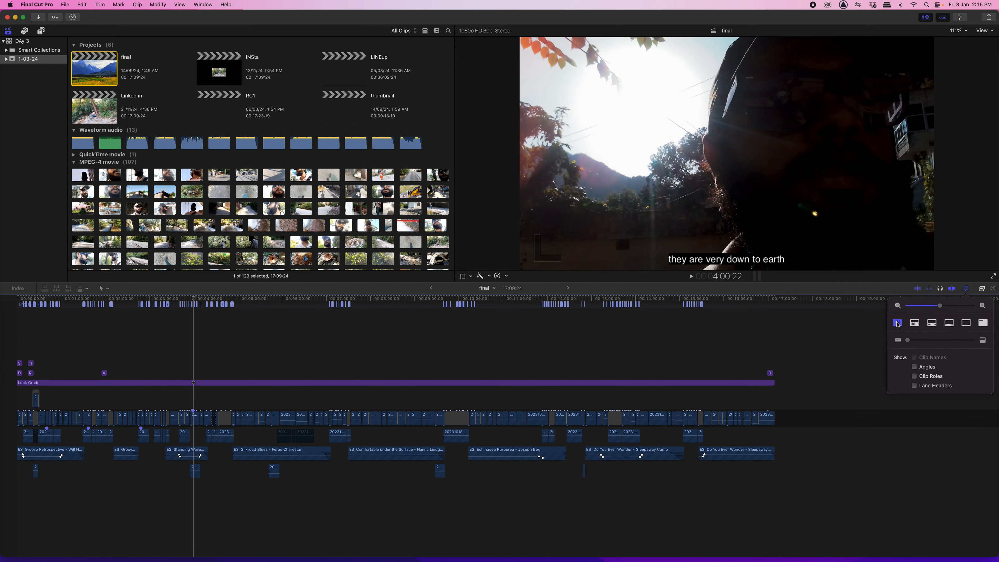
Magnify the timeline around the project's start, select the first Groove Retrospective music clip and make the window full screen
drag(79, 317, 18, 324)
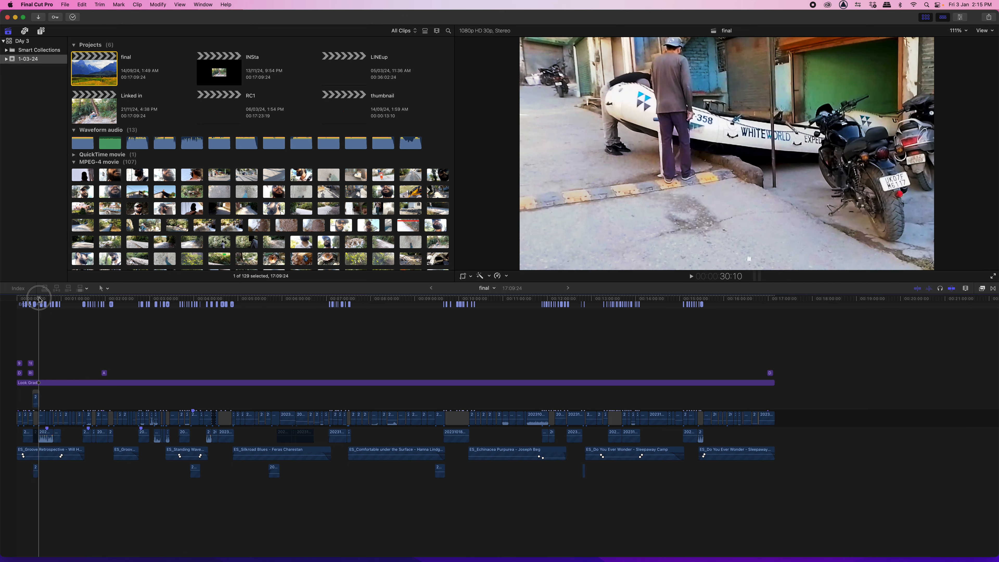
key(super+equal)
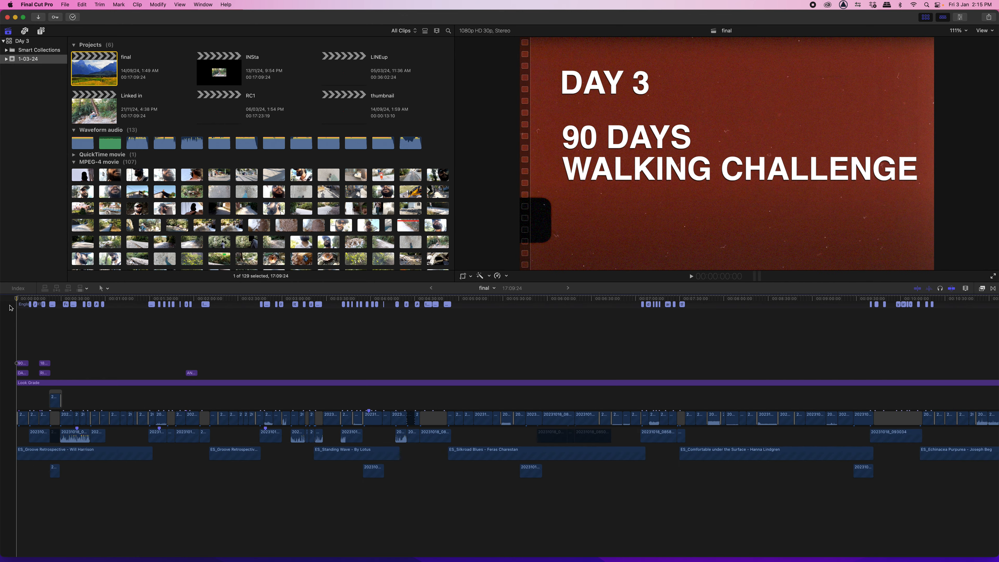
key(super+equal)
key(super+minus)
key(super+equal)
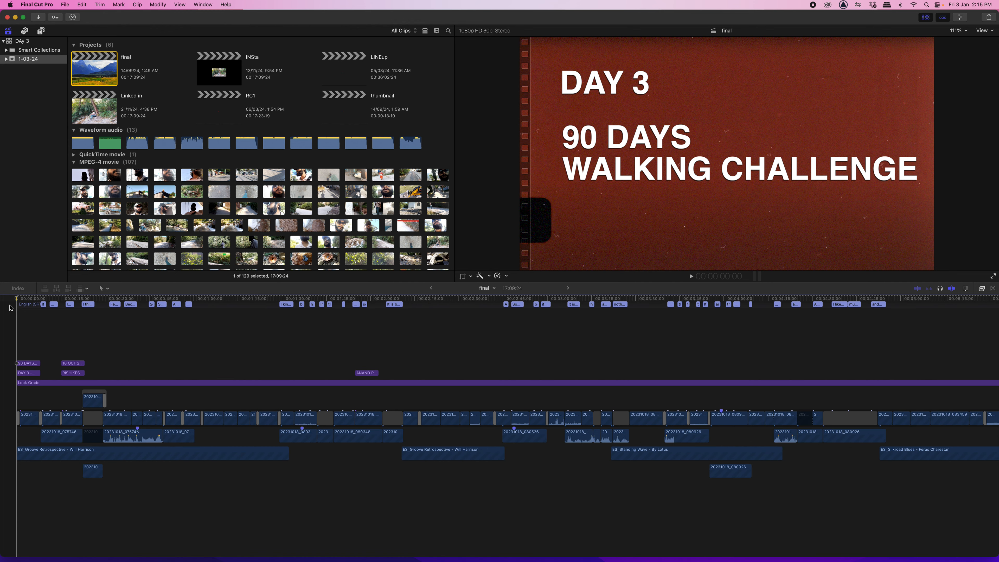
drag(19, 298, 11, 298)
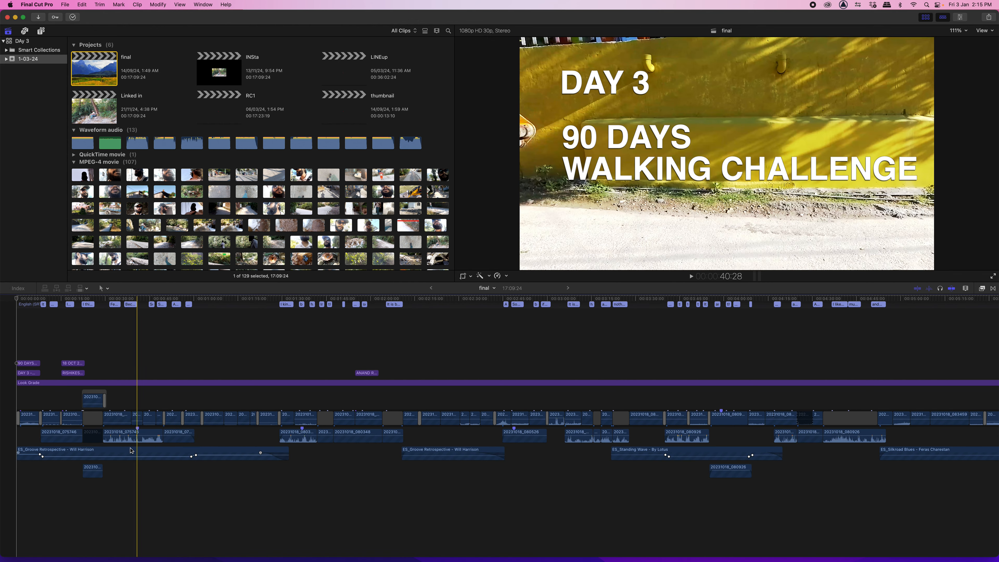
click(97, 454)
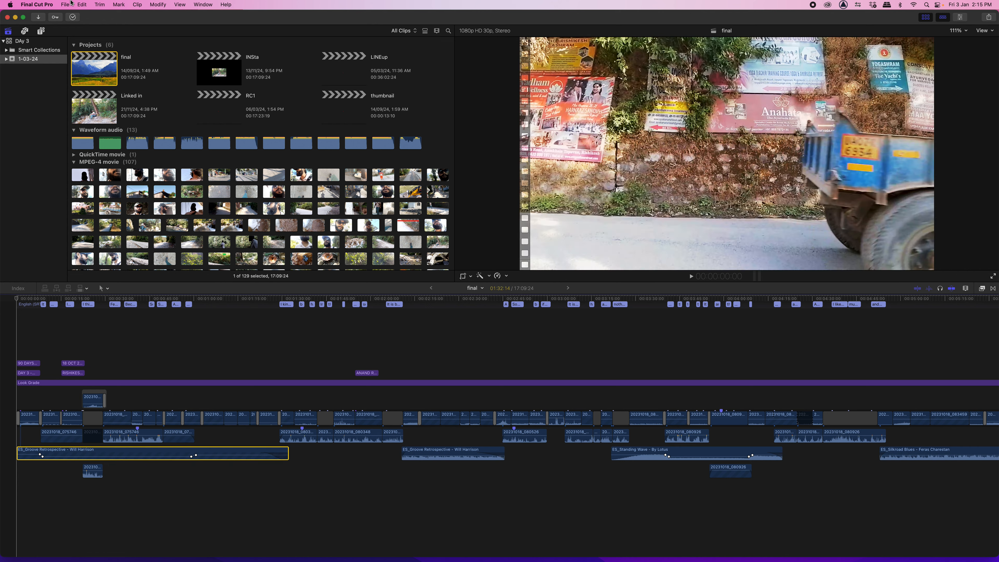
click(23, 17)
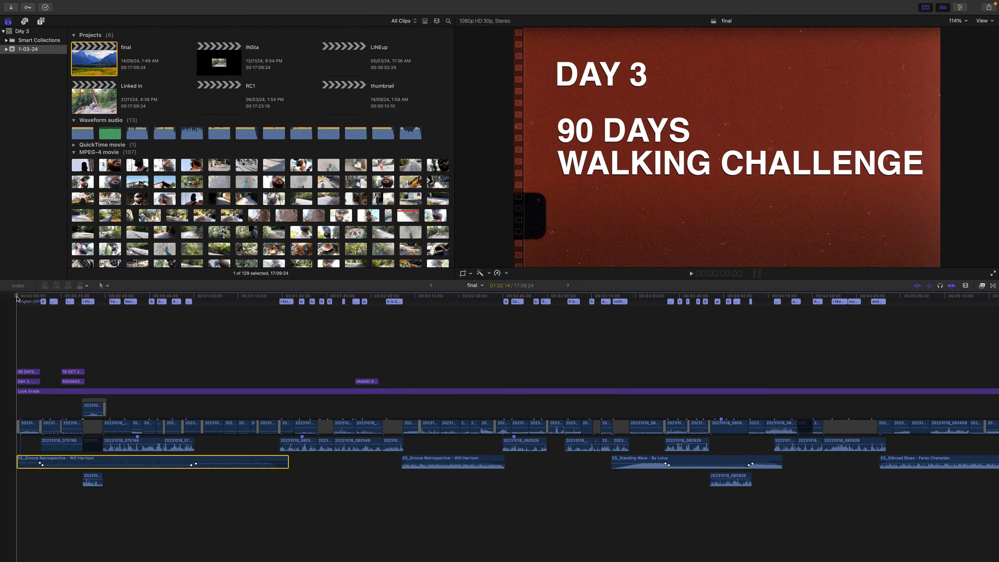
Skim the project's opening up to the RISHIKESH title, then return the playhead to the start
click(38, 296)
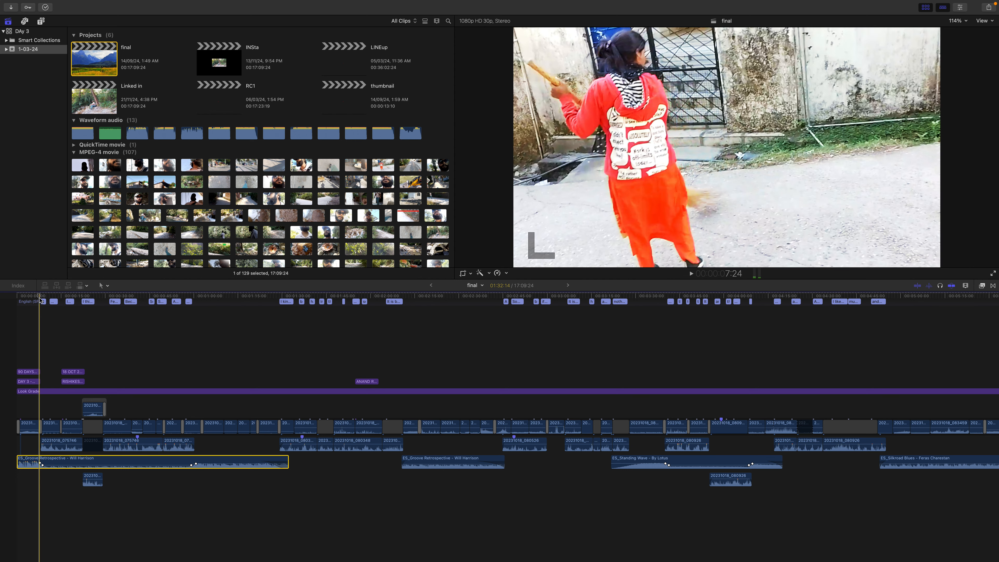
click(76, 297)
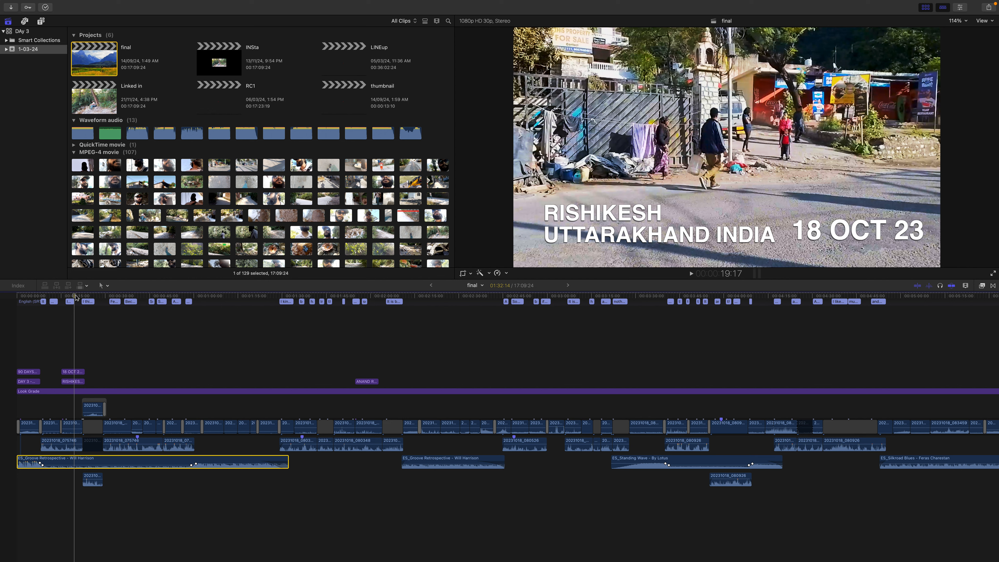
drag(76, 297, 58, 297)
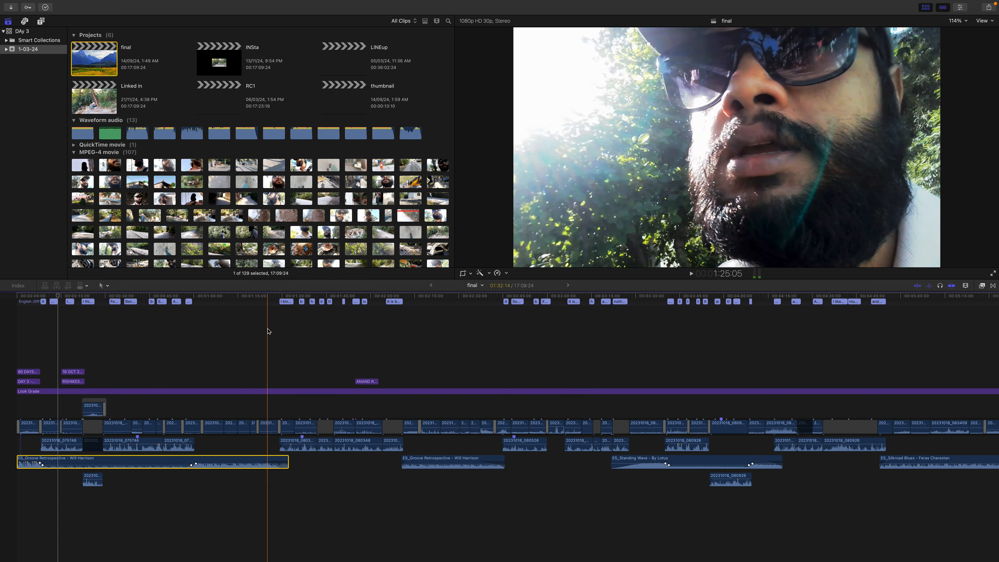
drag(58, 297, 26, 298)
key(Home)
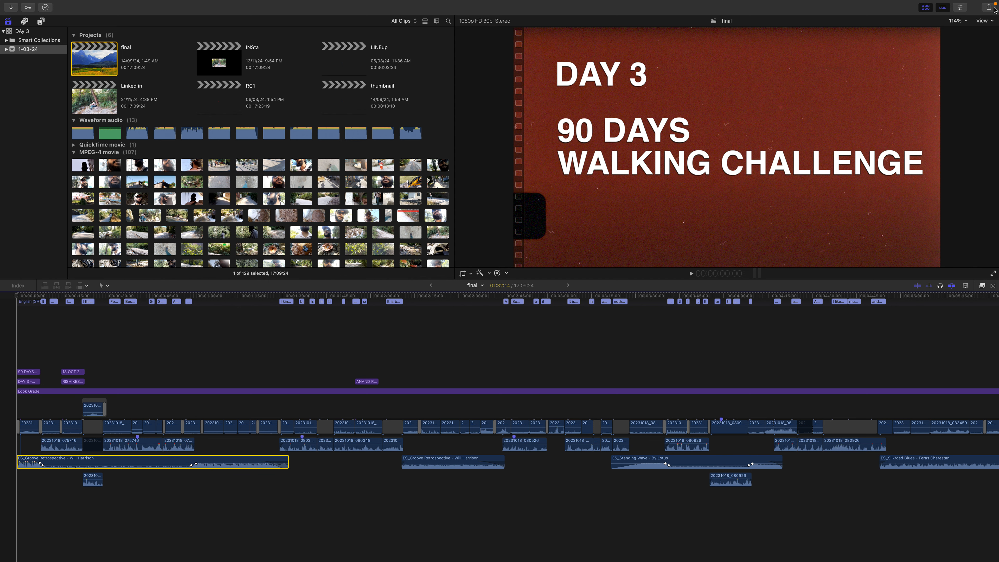
Hide the media browser and disable the first Groove Retrospective music clip
click(931, 8)
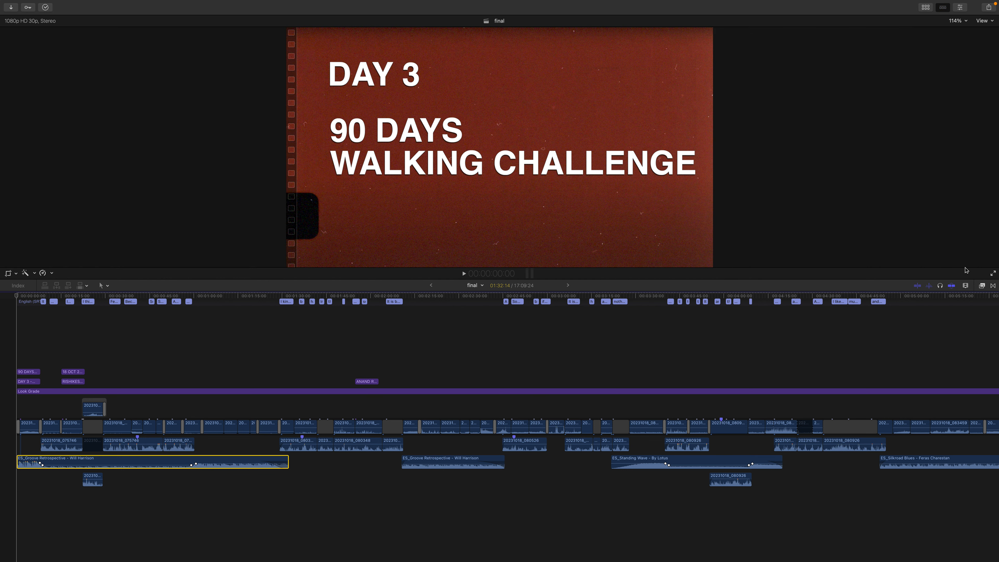
click(50, 300)
drag(50, 301, 16, 305)
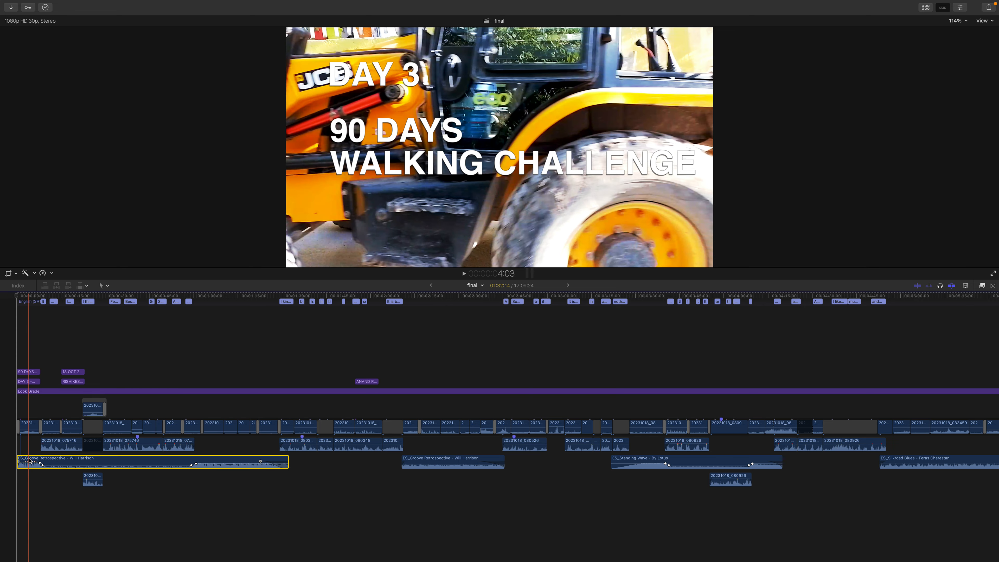
key(v)
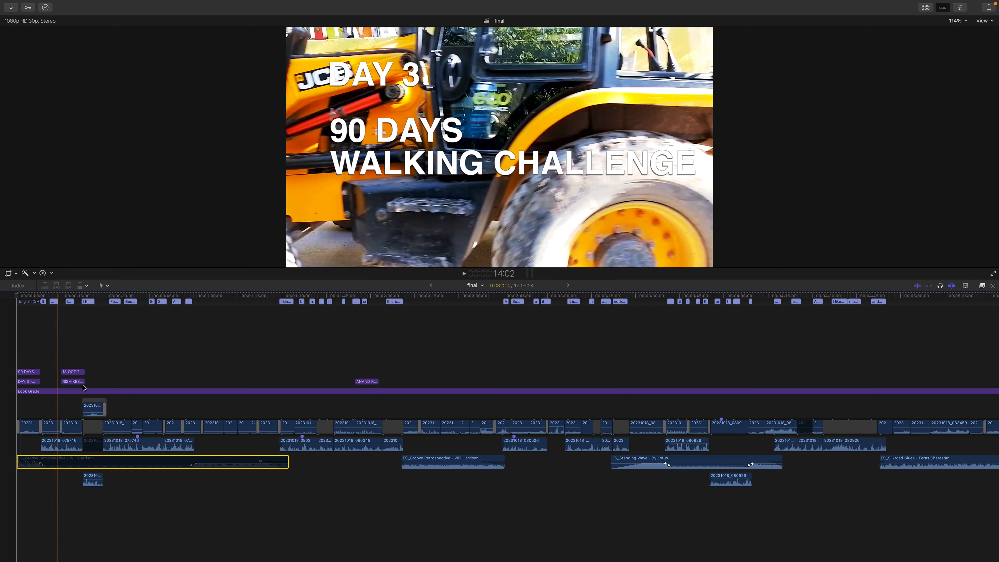
Play the project's first moments and select the transition at the start of the first video clip
click(15, 299)
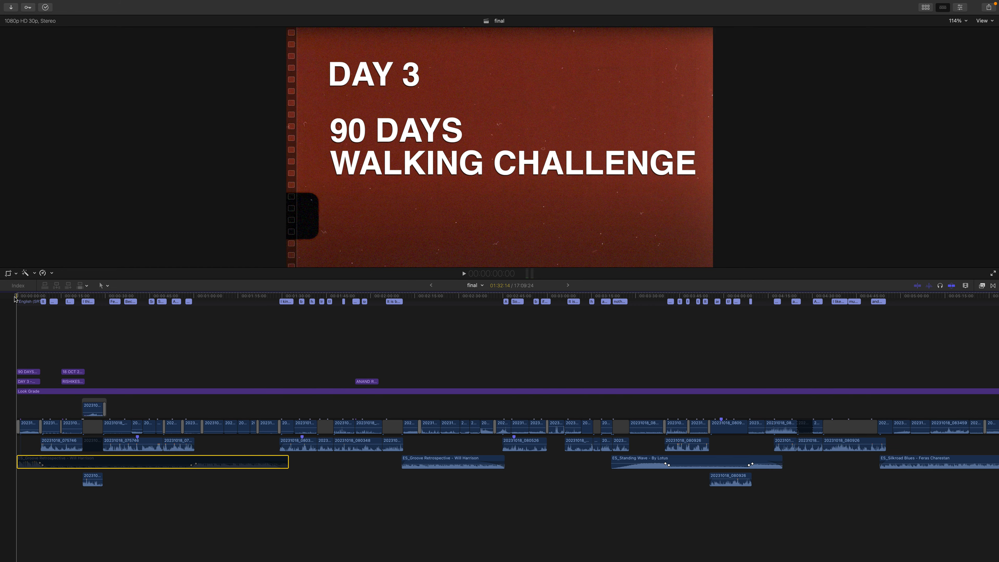
key(space)
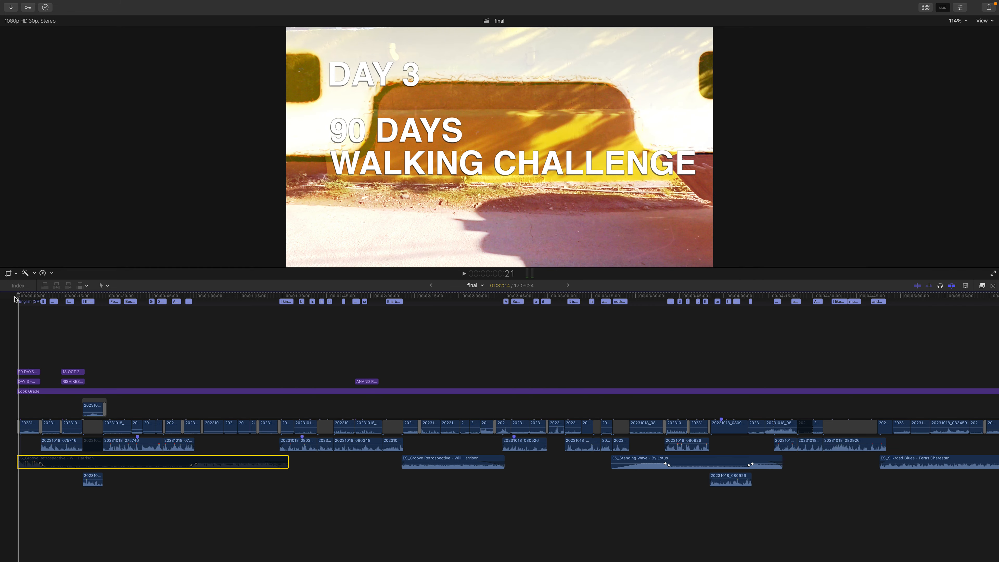
key(super+equal)
key(super+equal)
key(super+equal)
scroll(47, 363, left, 1)
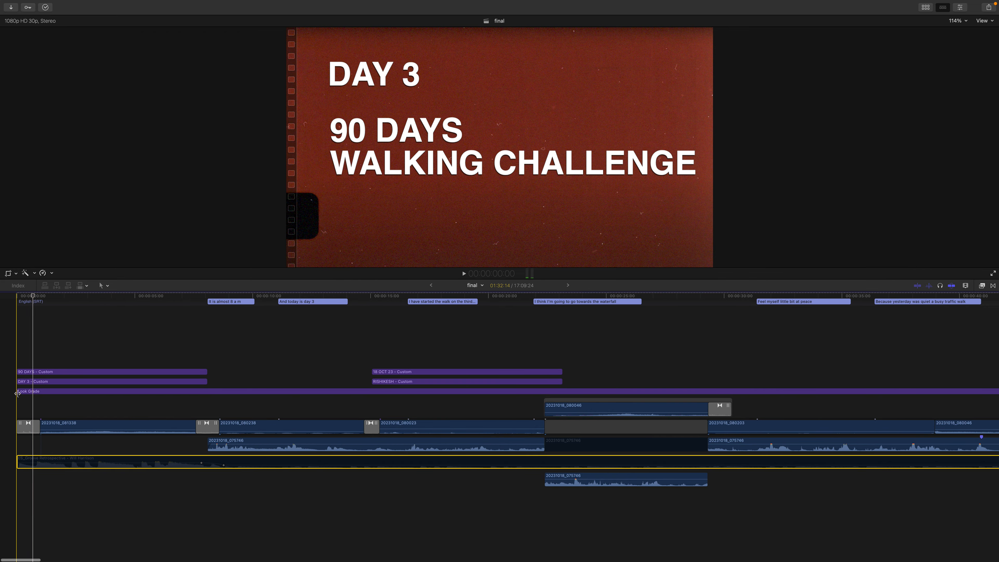
click(28, 427)
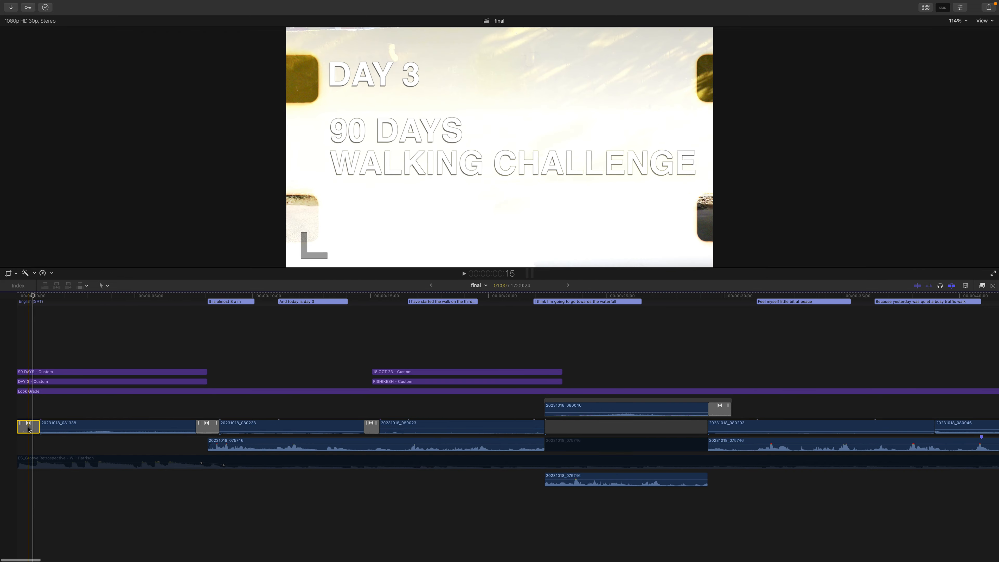
Scrub back and forth through the opening transition to examine its film-roll effect over the titles
click(34, 296)
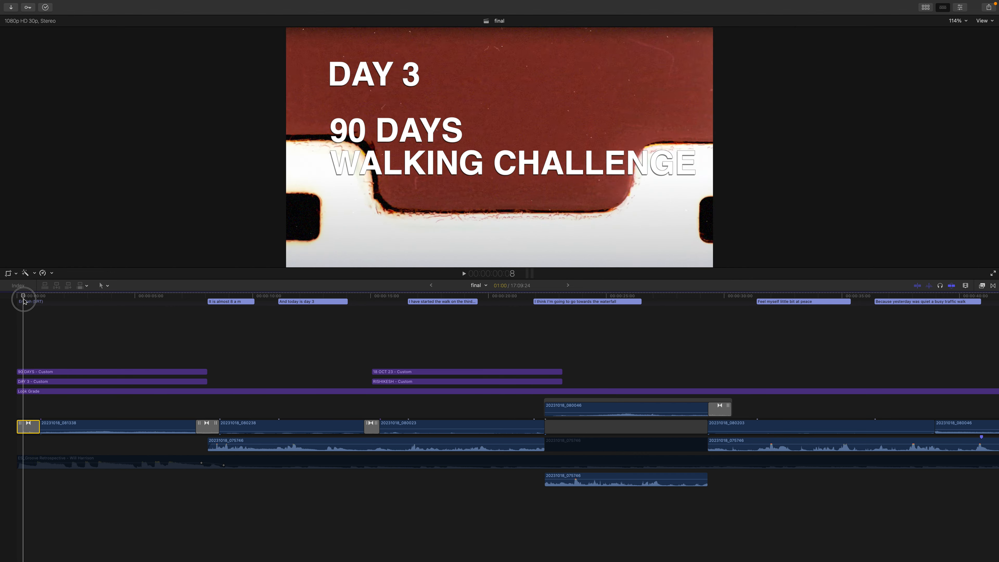
click(26, 300)
drag(25, 300, 32, 304)
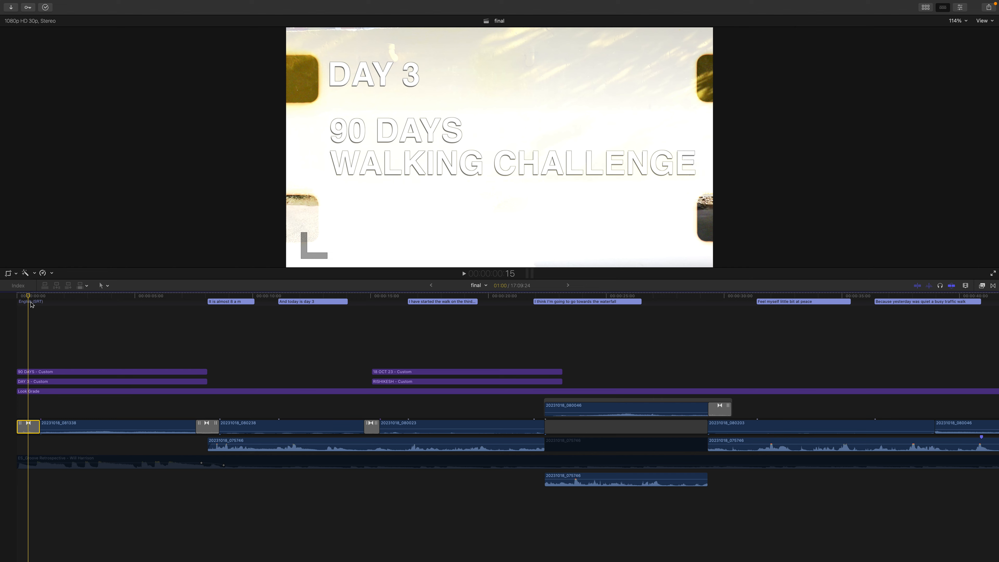
click(31, 295)
drag(31, 295, 17, 301)
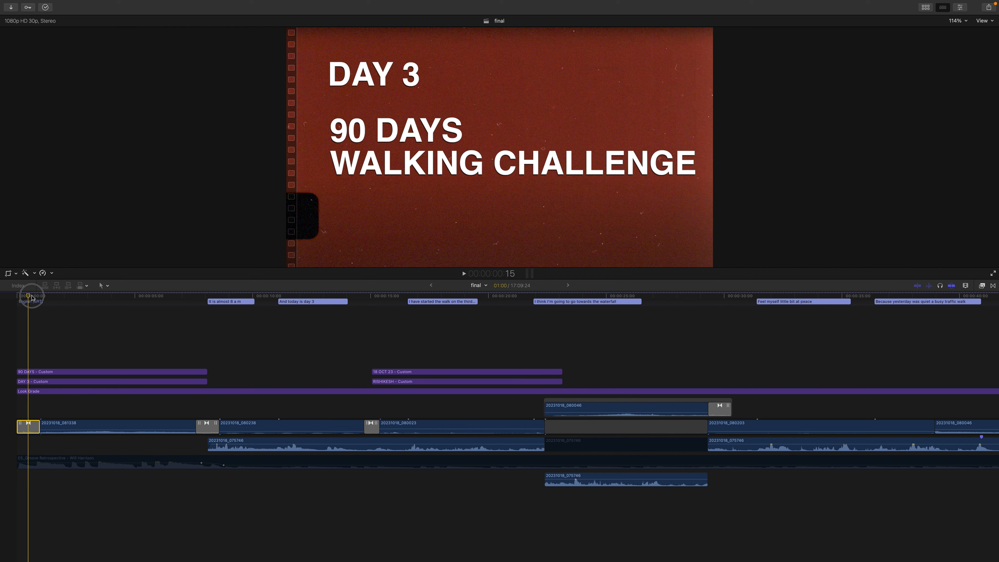
click(21, 303)
drag(20, 301, 51, 303)
Inspect the 90 DAYS and DAY 3 title clips with Transform enabled, then select the Look Grade layer
click(57, 374)
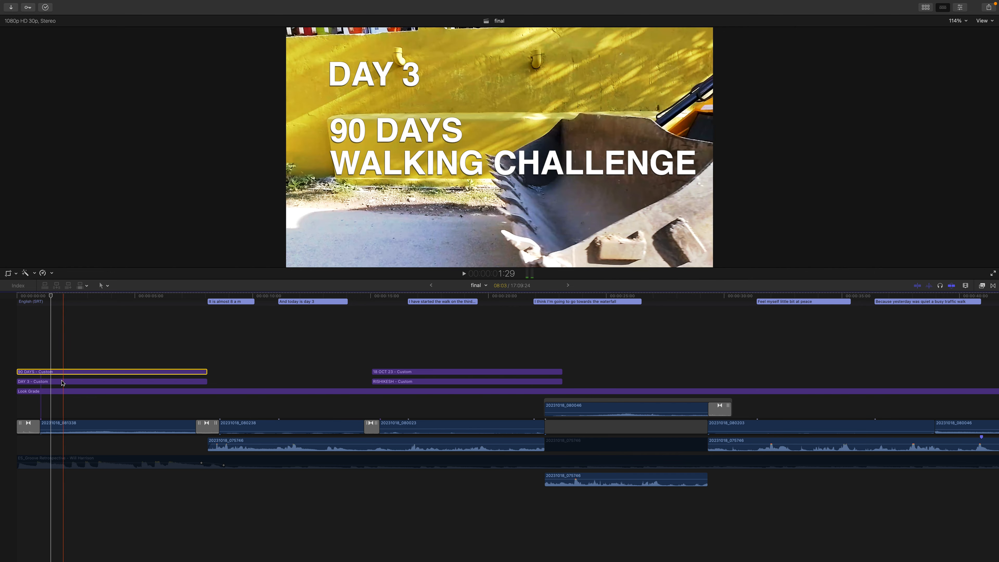
click(63, 382)
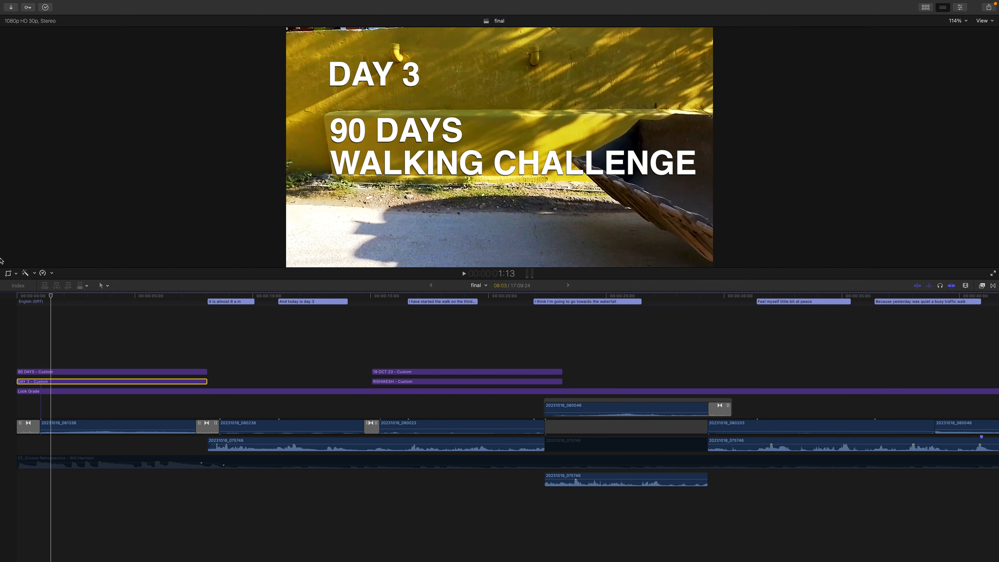
click(16, 273)
click(25, 284)
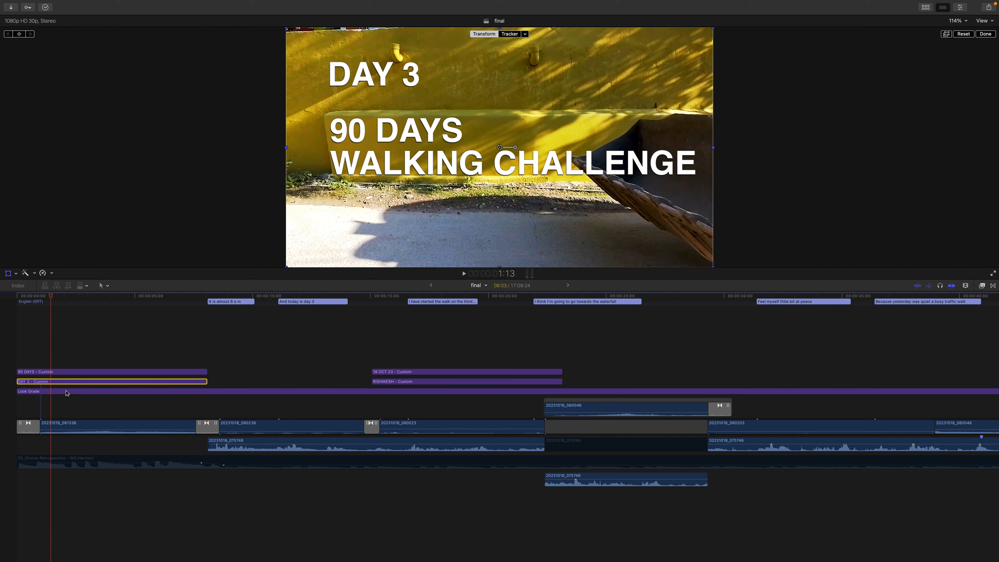
click(58, 392)
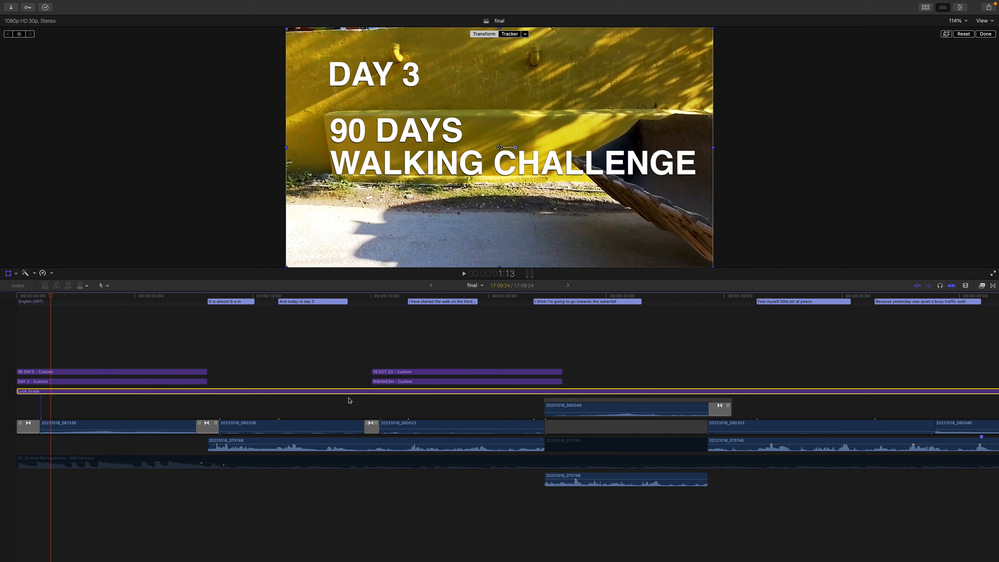
Scrub the first two video clips under the Look Grade layer to examine the grade
drag(49, 295, 271, 328)
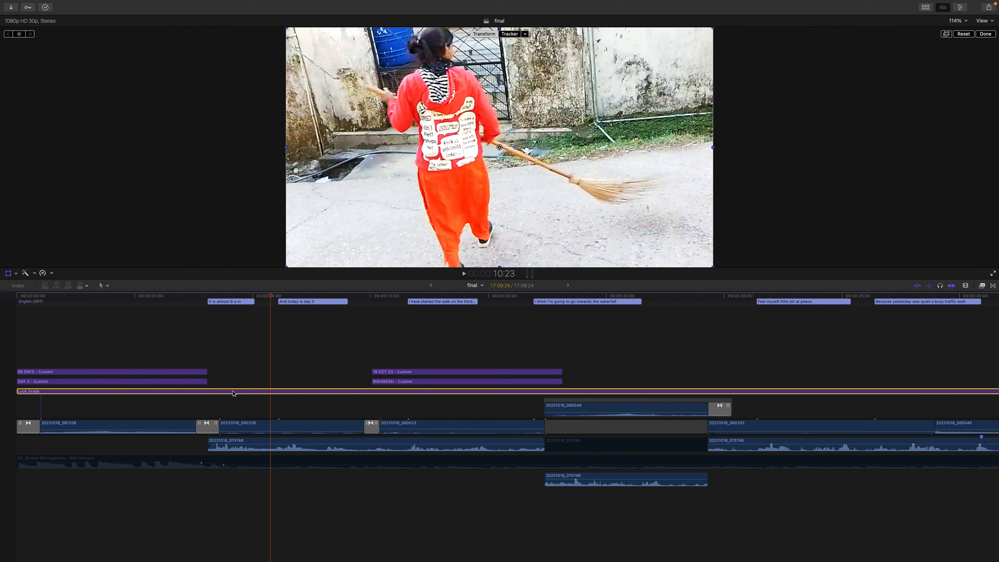
drag(272, 298, 208, 339)
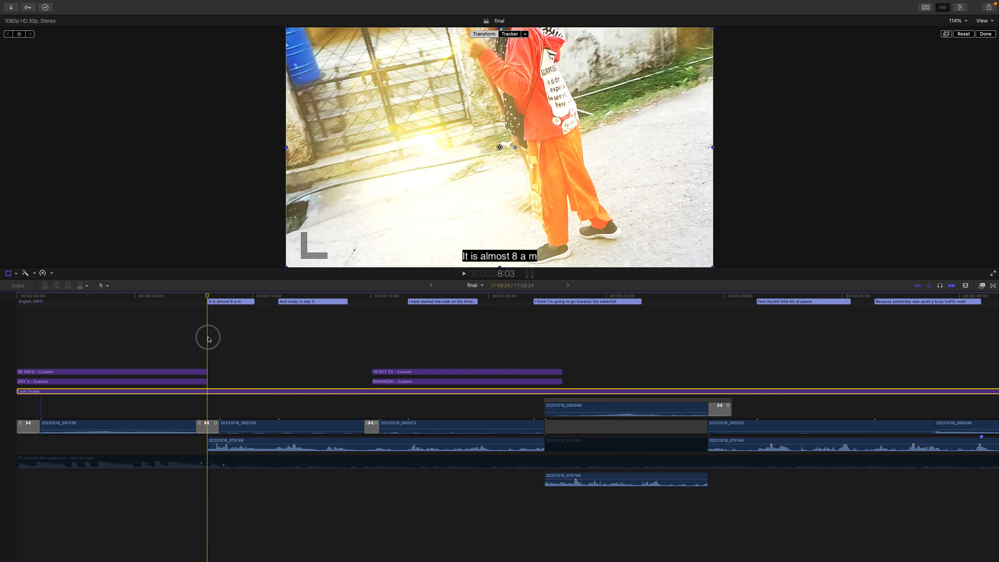
drag(208, 340, 320, 374)
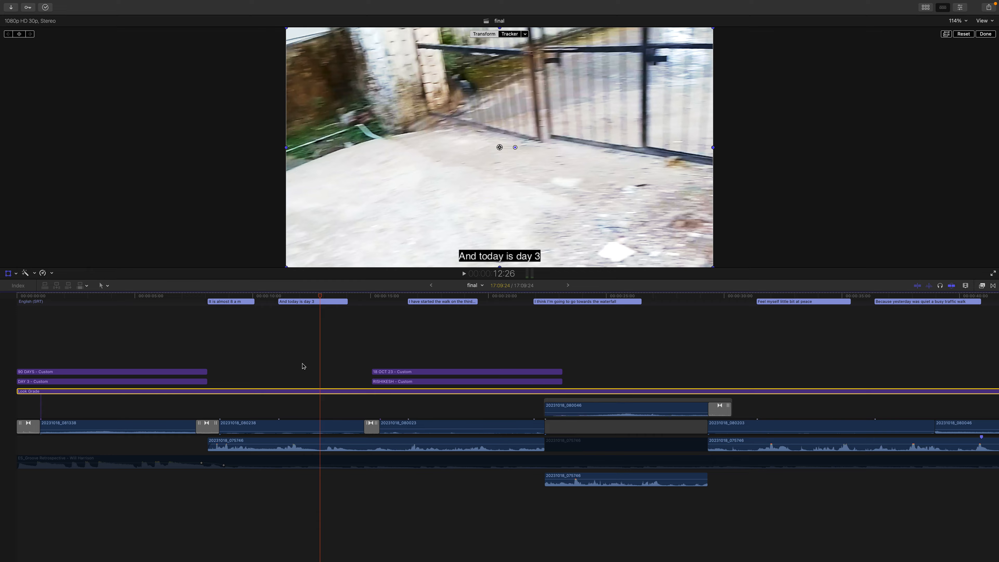
drag(319, 295, 141, 319)
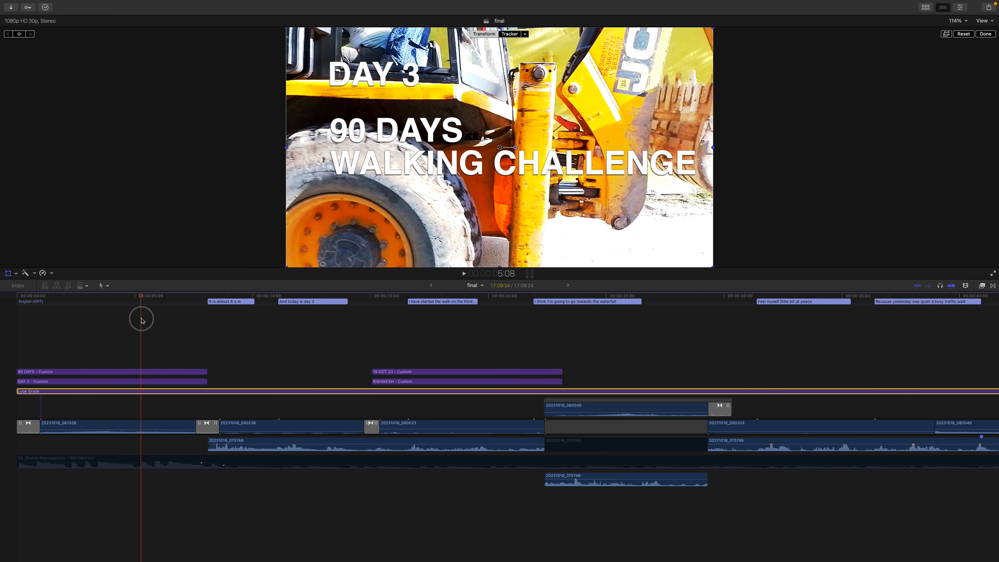
Set the viewer zoom to 100% and turn off the Transform controls
click(966, 20)
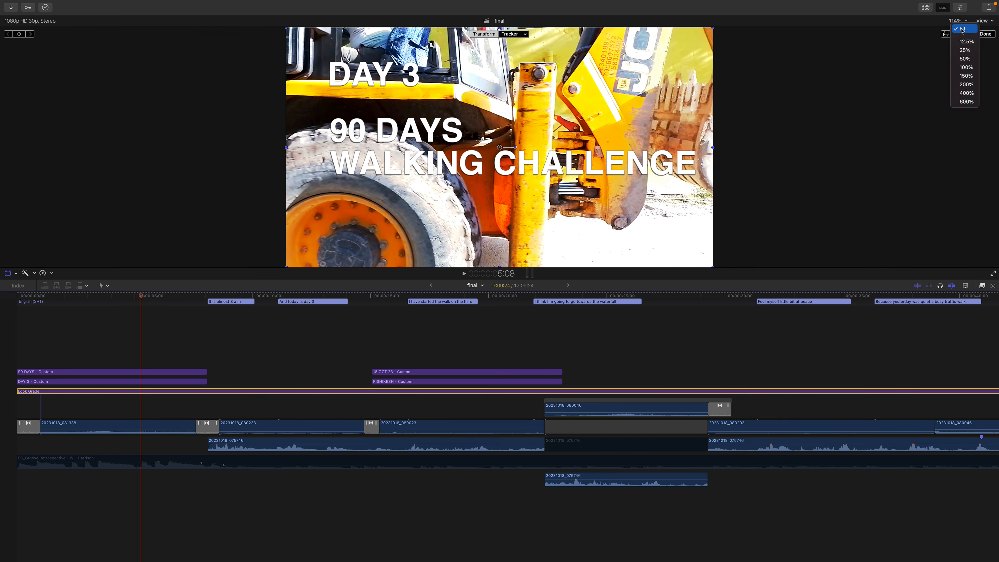
click(962, 67)
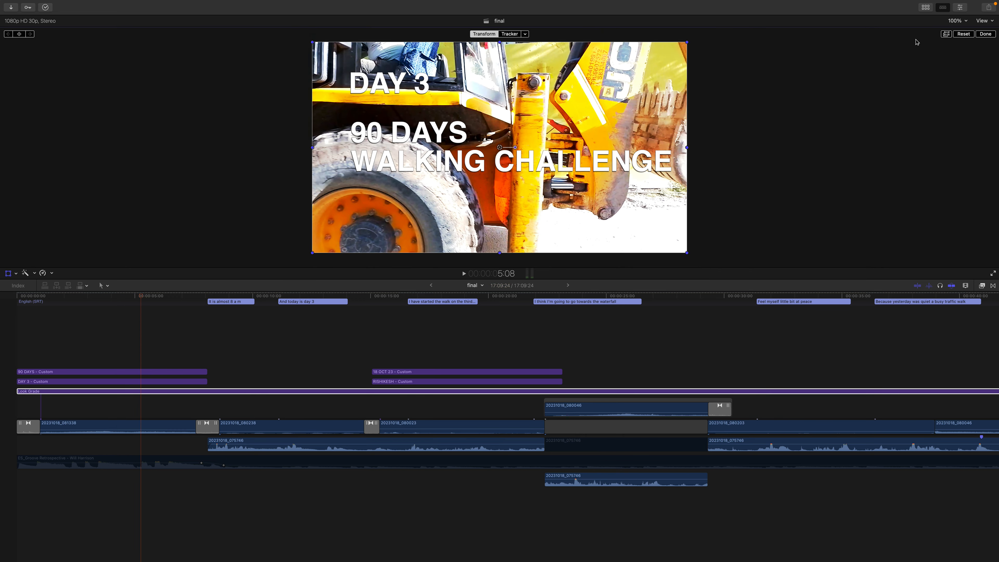
click(7, 273)
Select the transition where the RISHIKESH title begins, then play from the end of the DAY 3 title
click(142, 298)
drag(141, 298, 302, 340)
drag(307, 296, 376, 308)
click(375, 431)
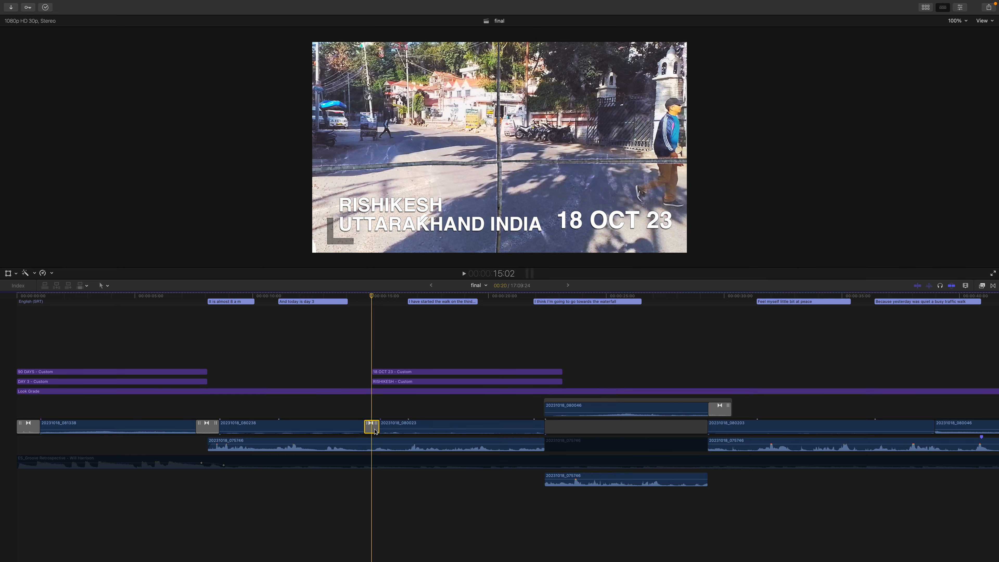
drag(371, 300, 205, 321)
key(space)
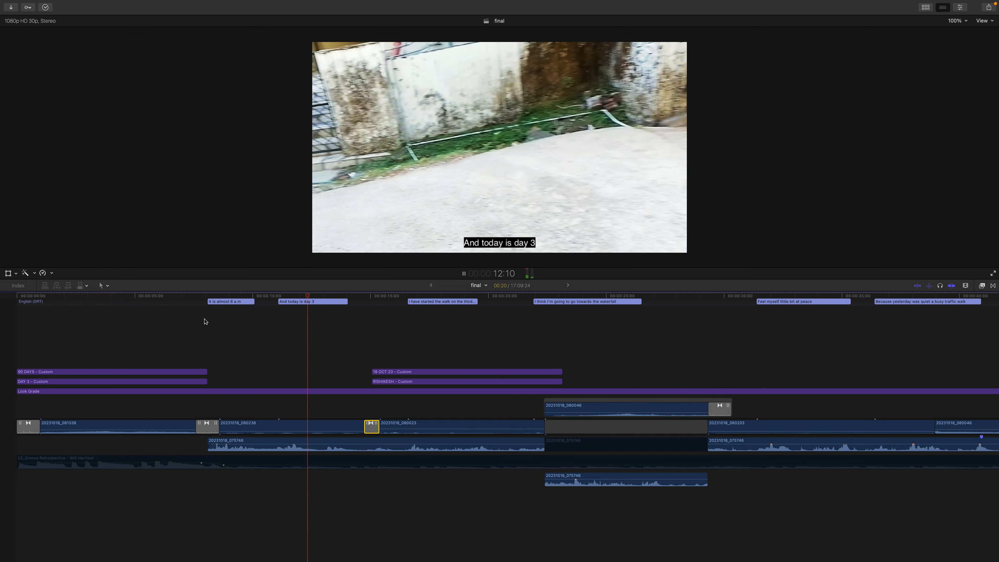
Play through the RISHIKESH and 18 OCT 23 titles and the raft shots until the "Because yesterday was" caption, raising the volume
key(XF86AudioRaiseVolume)
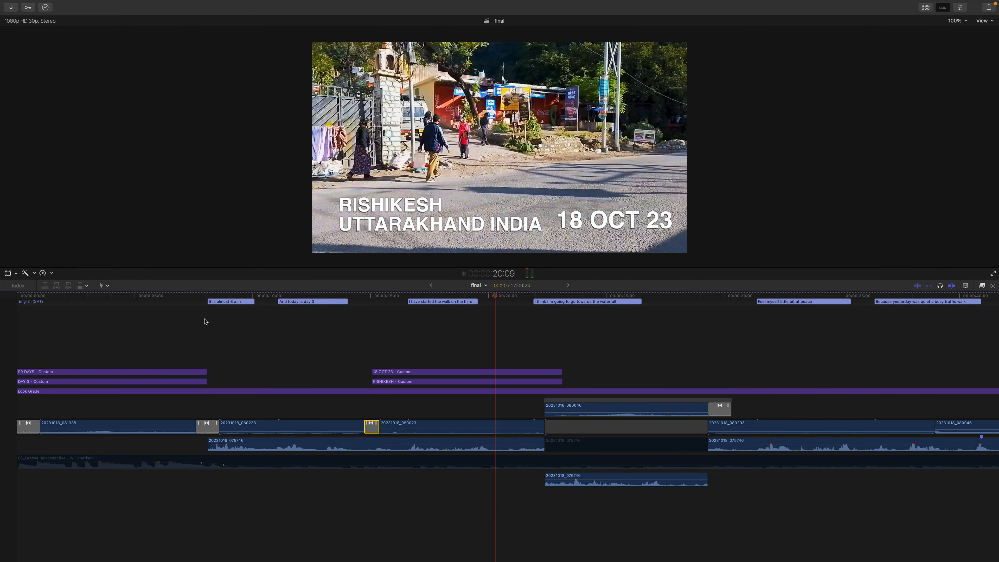
key(space)
key(space)
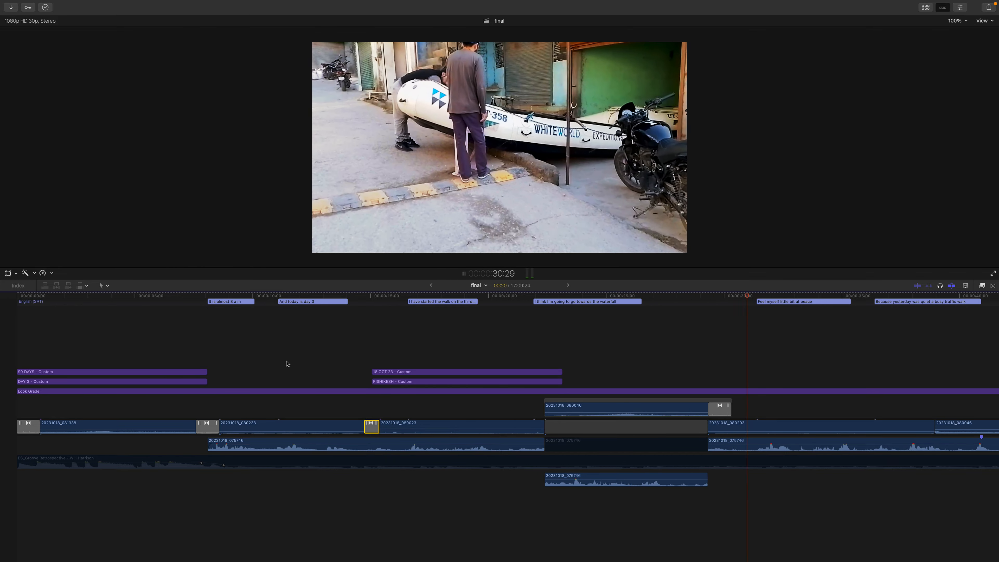
key(super+minus)
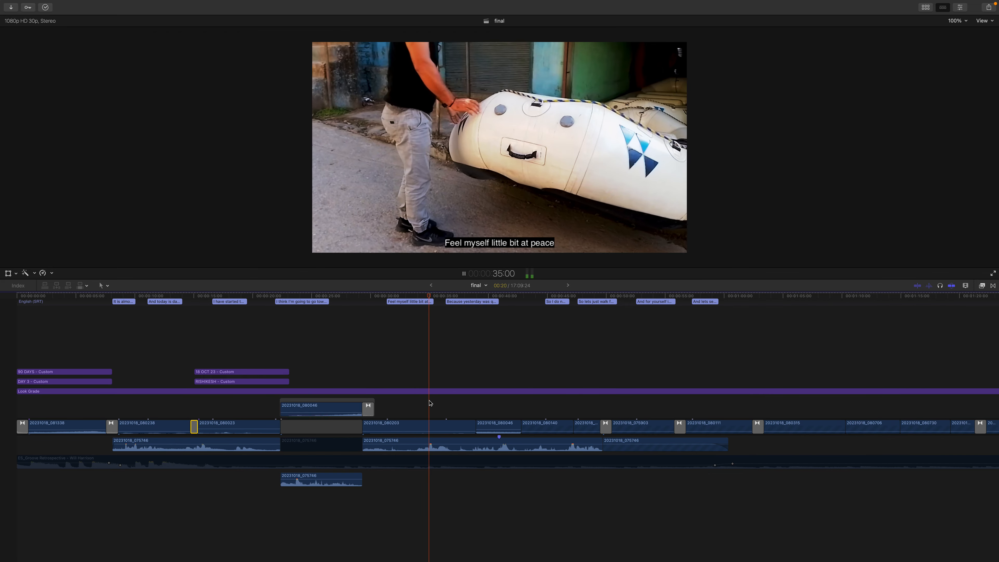
key(space)
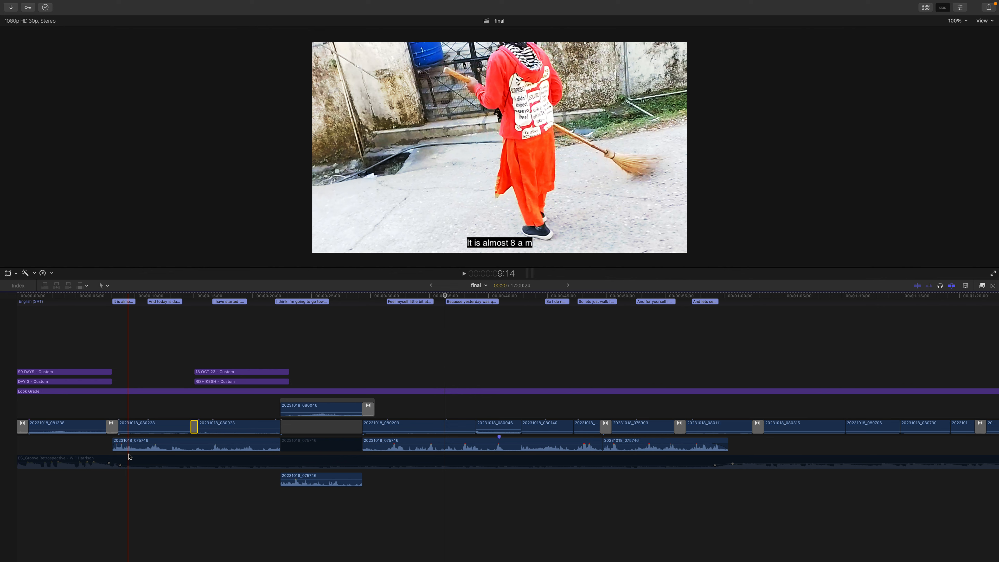
Select the second video clip, open the "And today is day 3" caption to inspect its text, and scrub through the shot beneath it
click(143, 427)
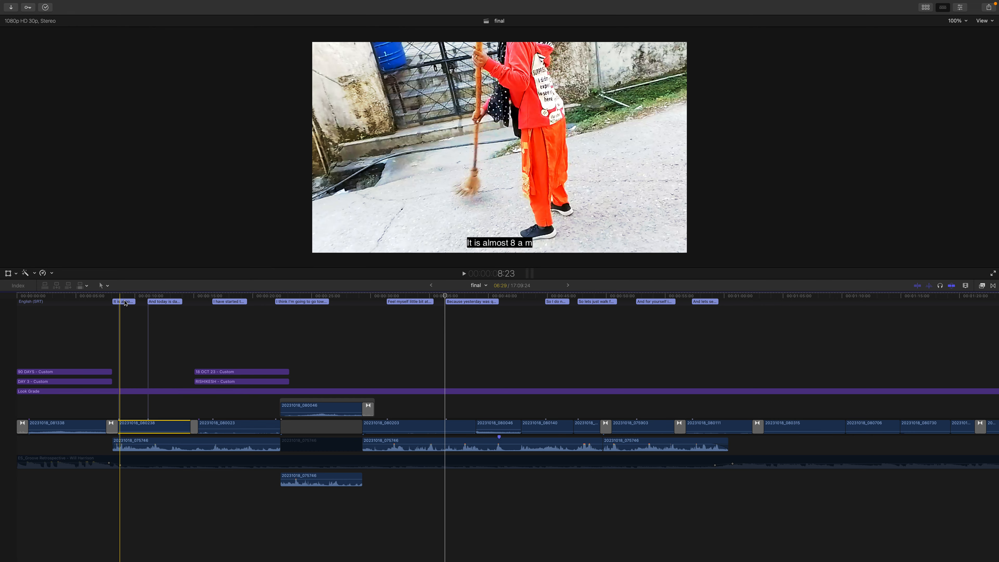
double_click(161, 302)
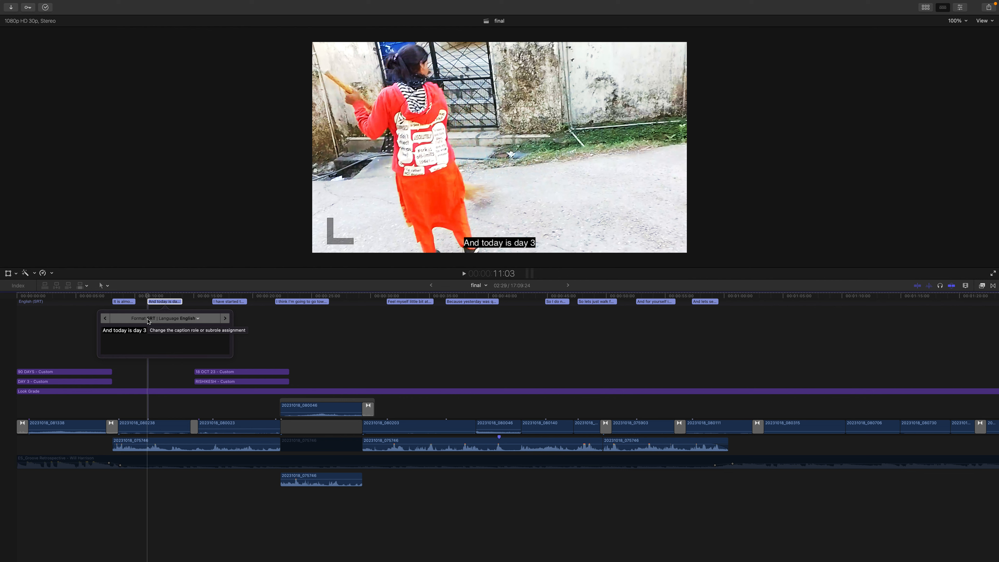
click(153, 302)
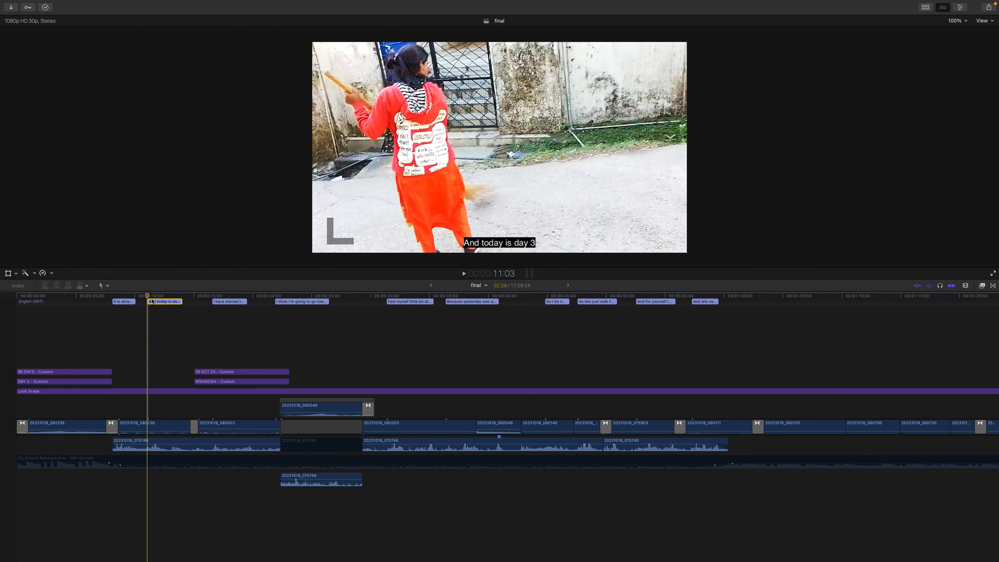
drag(149, 296, 169, 295)
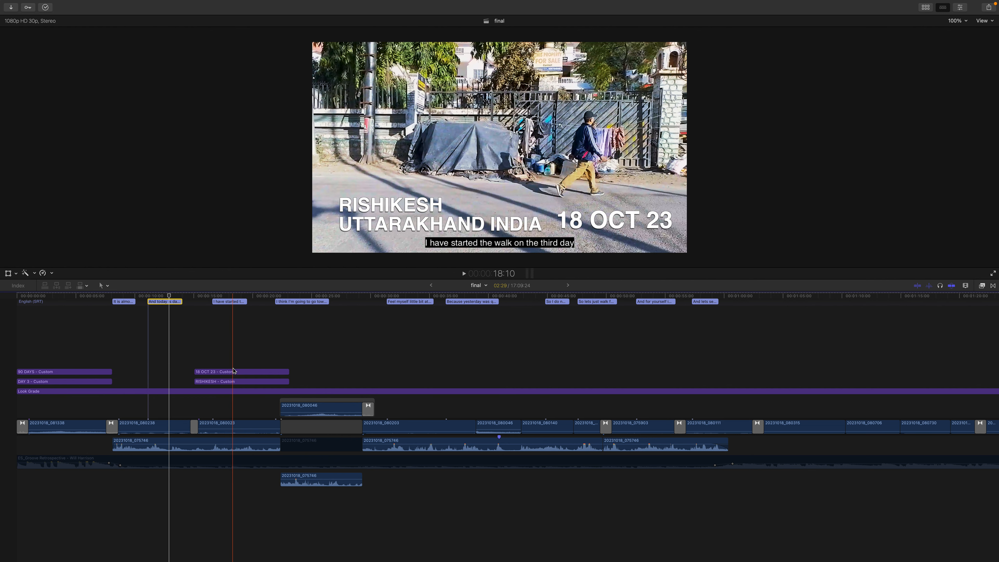
Select the 18 OCT 23 title and scrub from it through the truck shot to the "Feel myself little bit at peace" caption
click(244, 371)
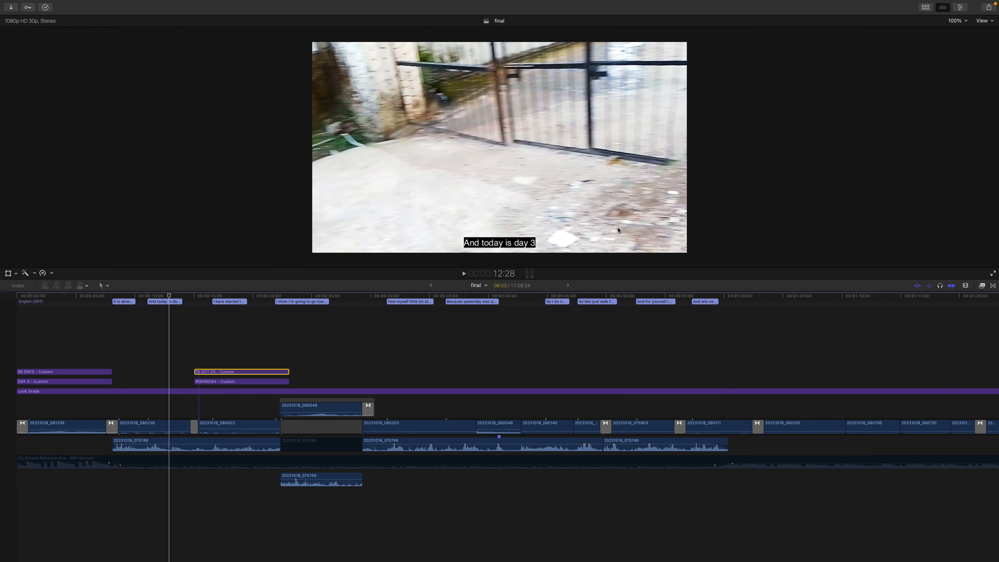
click(236, 295)
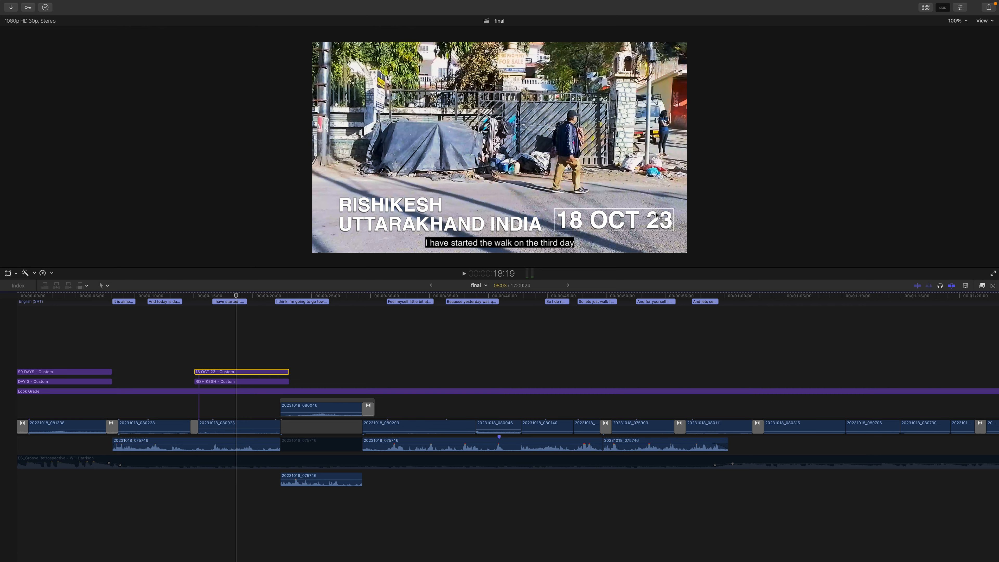
drag(238, 295, 307, 321)
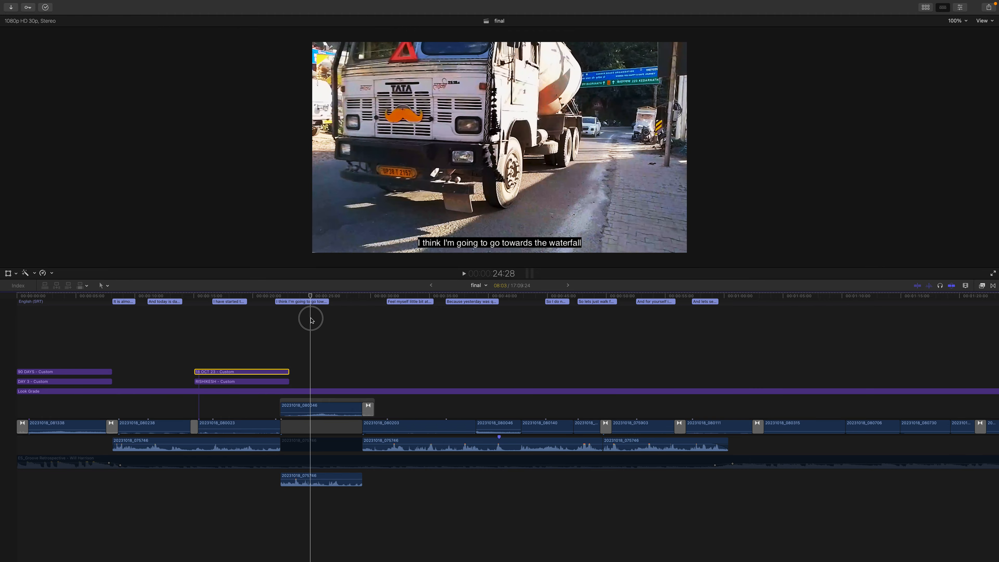
drag(310, 318, 315, 318)
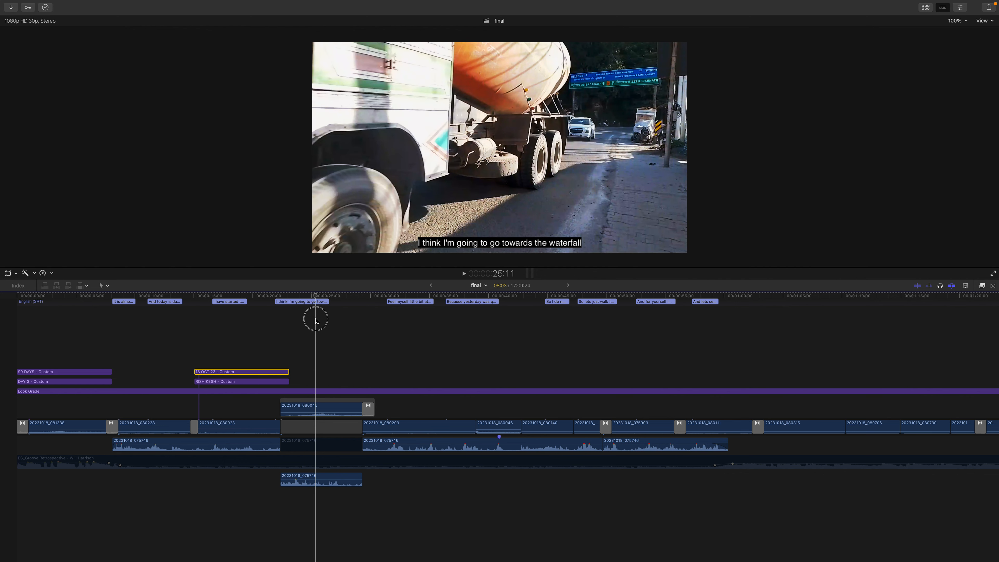
drag(316, 319, 402, 328)
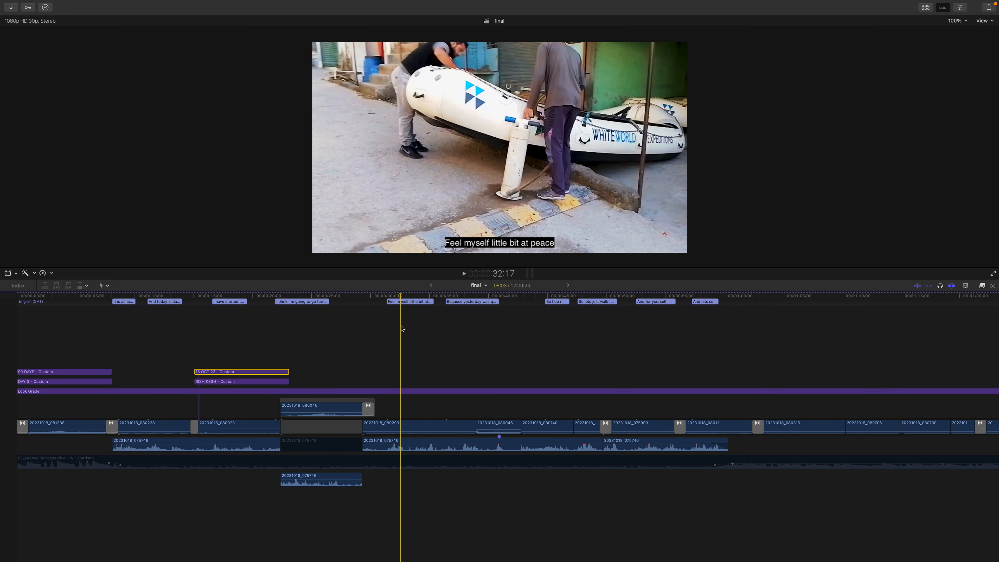
Scrub from the raft shot past the excavator shot to the "So I do not want to get into traffic today" caption
scroll(402, 328, right, 5)
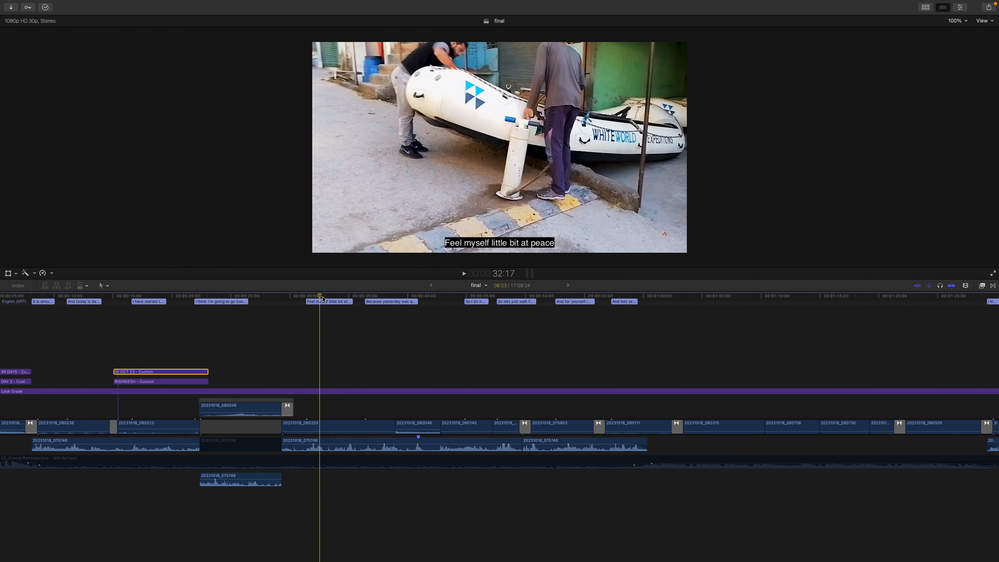
scroll(323, 299, right, 1)
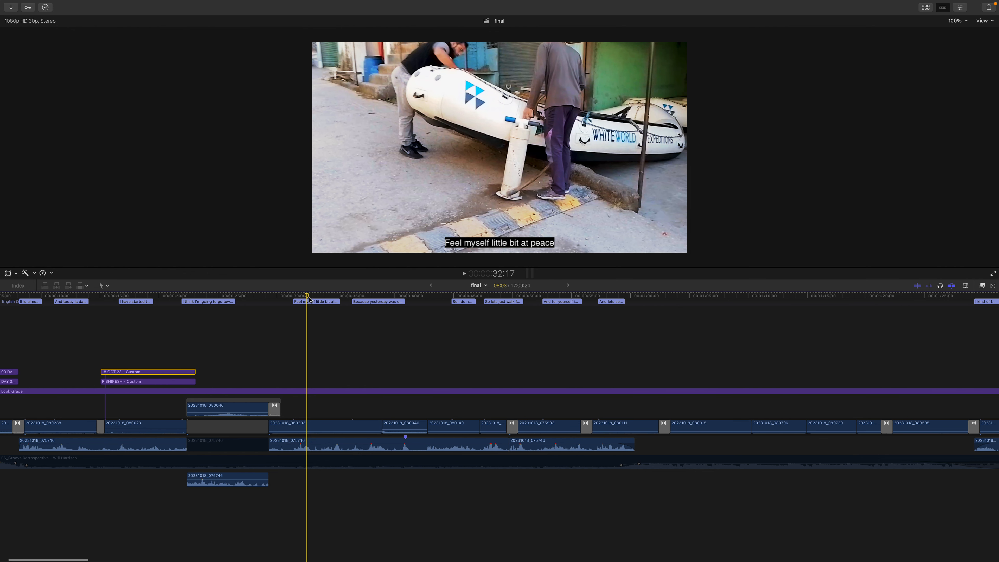
scroll(309, 300, right, 1)
drag(308, 299, 341, 298)
key(l)
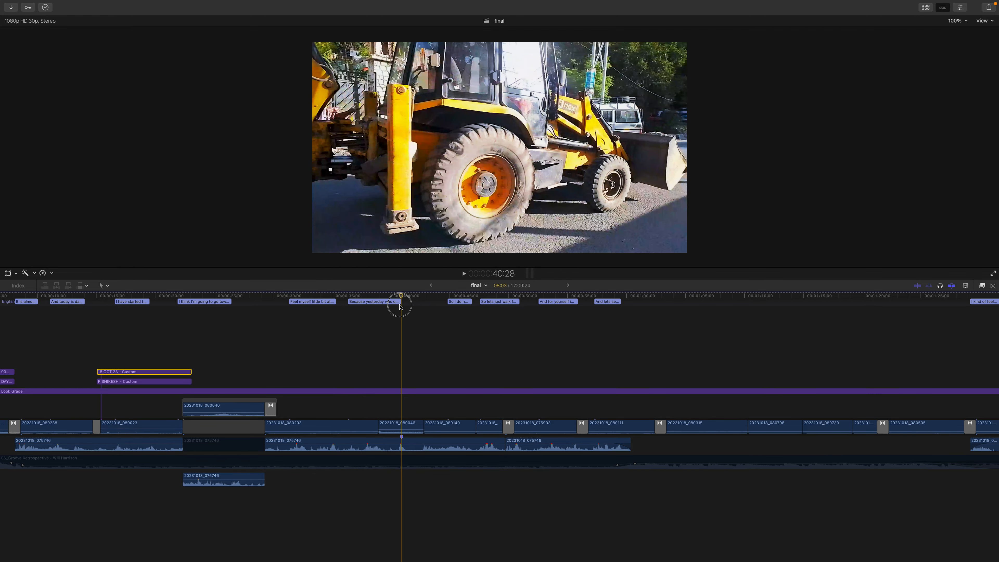
drag(412, 306, 459, 301)
key(super+minus)
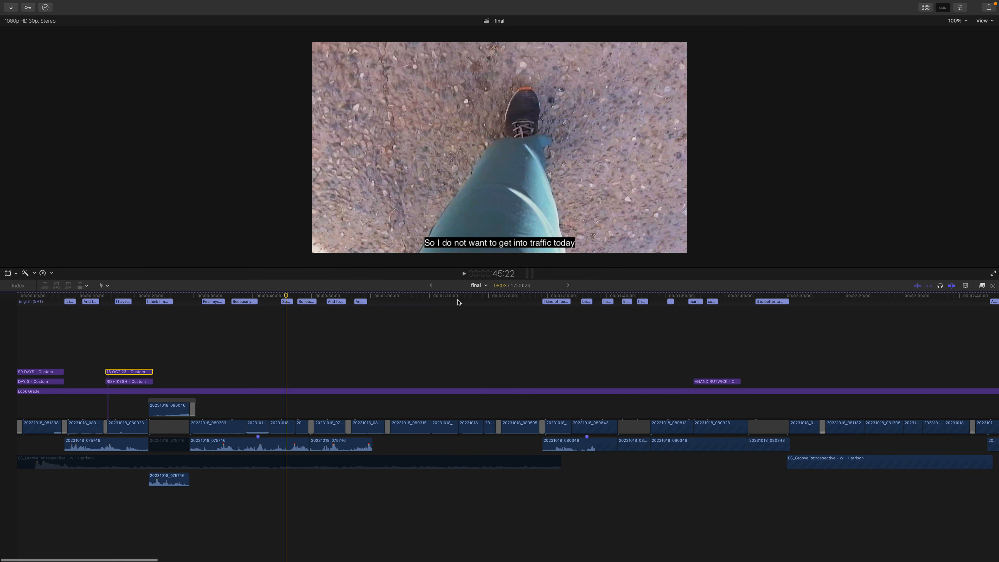
Scrub from the "So lets just walk for peace" caption to the end of the "And for yourself in the mountains" caption
click(287, 298)
drag(287, 298, 304, 303)
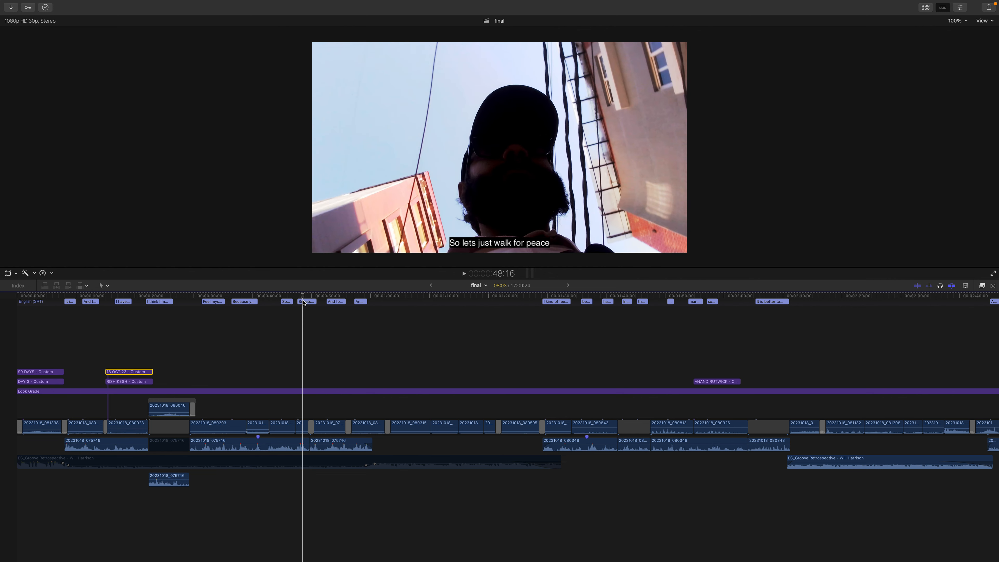
drag(303, 302, 306, 299)
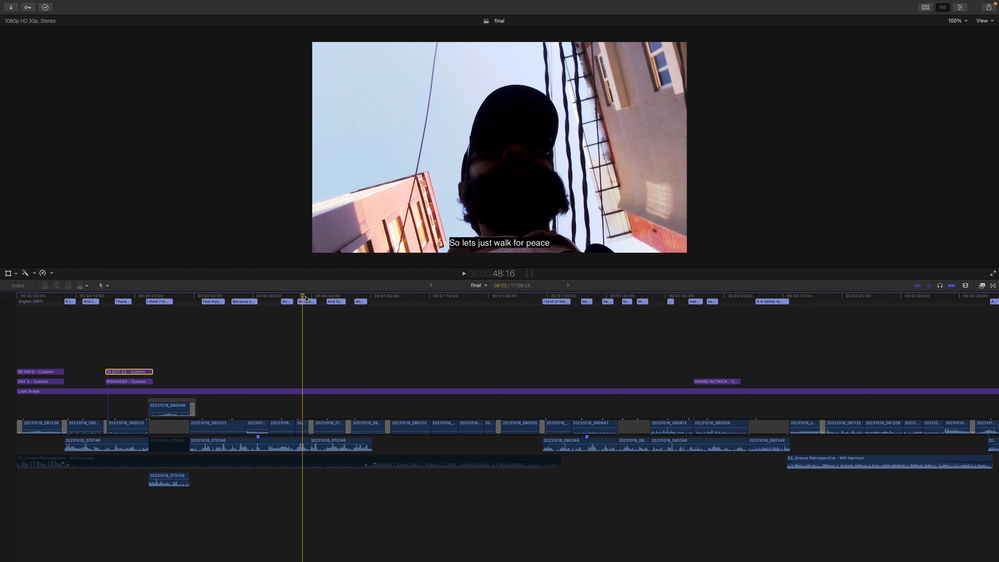
drag(306, 300, 307, 299)
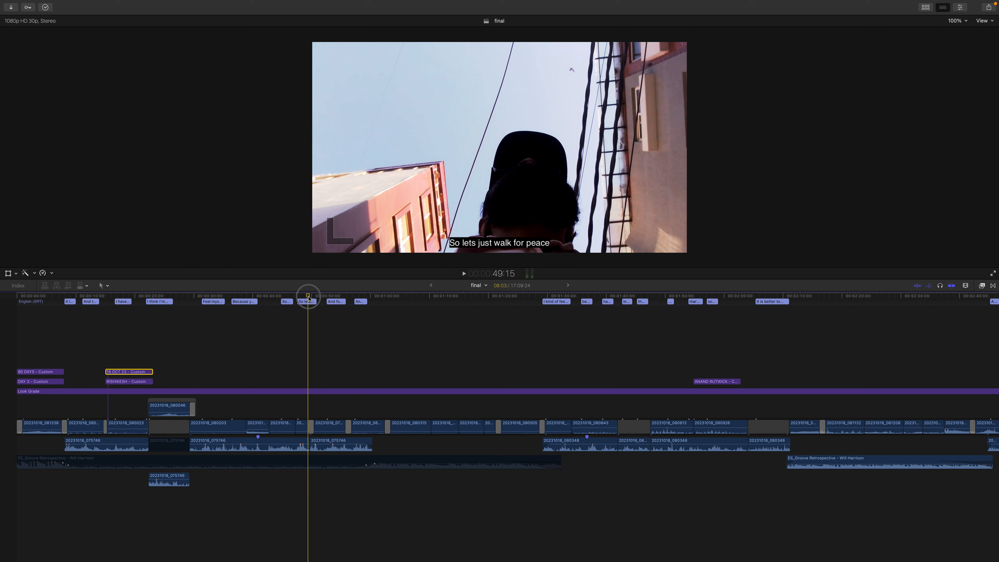
drag(308, 300, 345, 296)
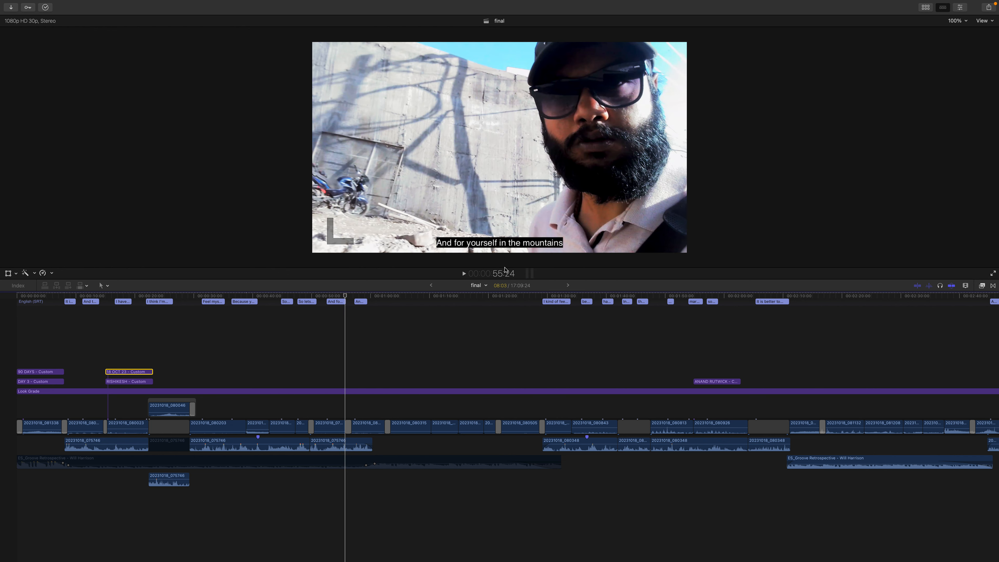
mouse_move(345, 297)
mouse_down()
mouse_move(330, 297)
mouse_move(346, 297)
mouse_up()
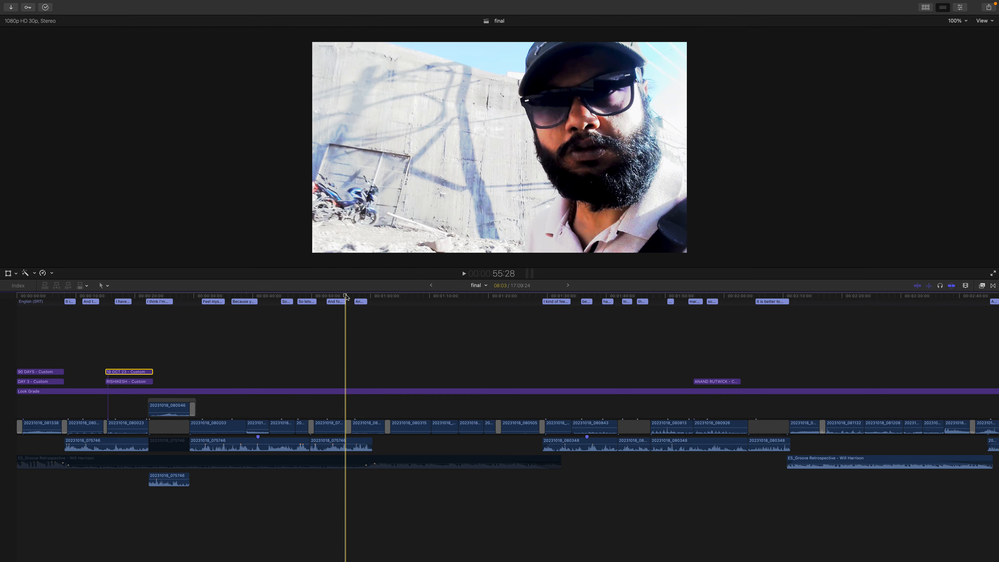
Play into the "And lets see how this walk goes" caption, and replay from the middle of the "So lets just walk for peace" caption
key(space)
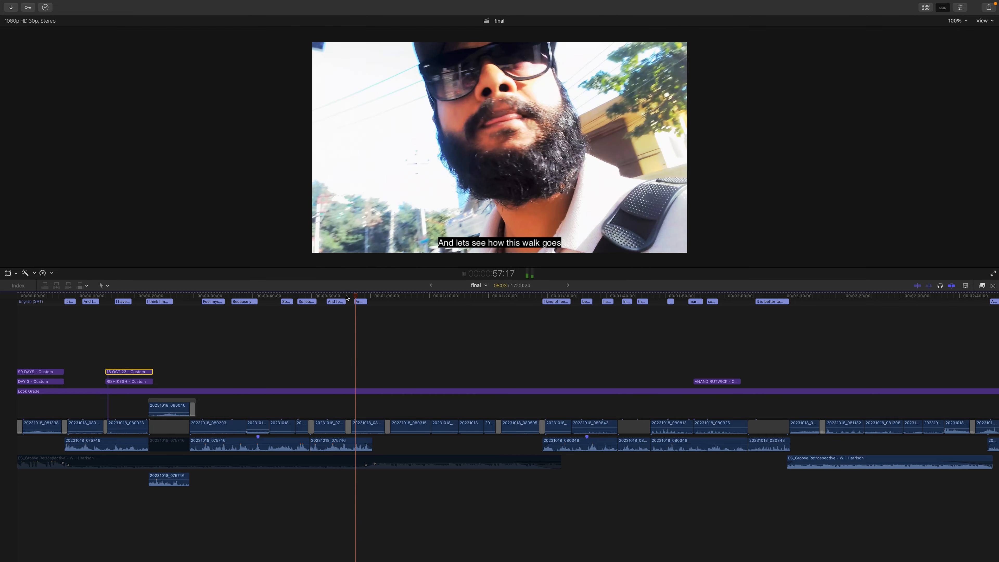
key(space)
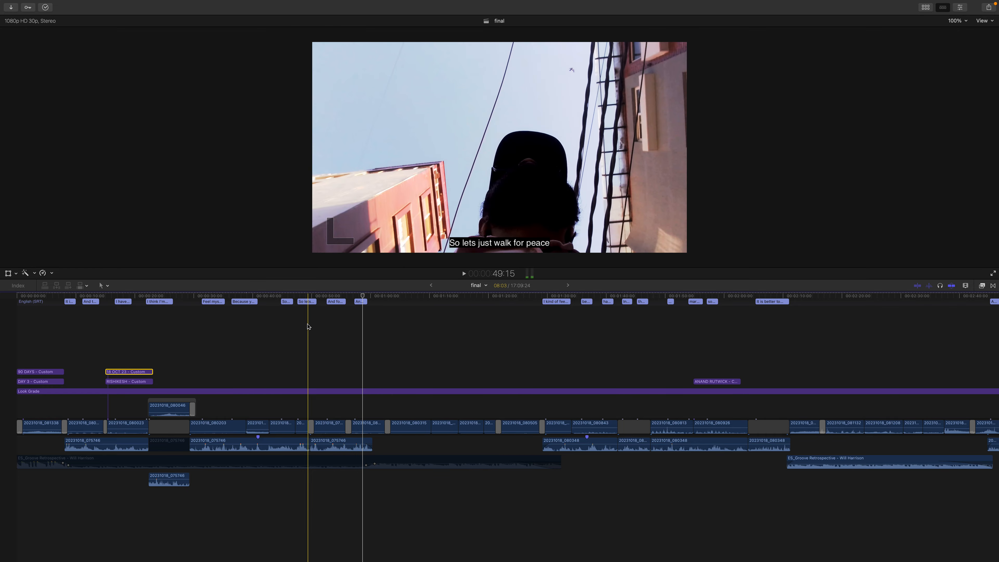
key(space)
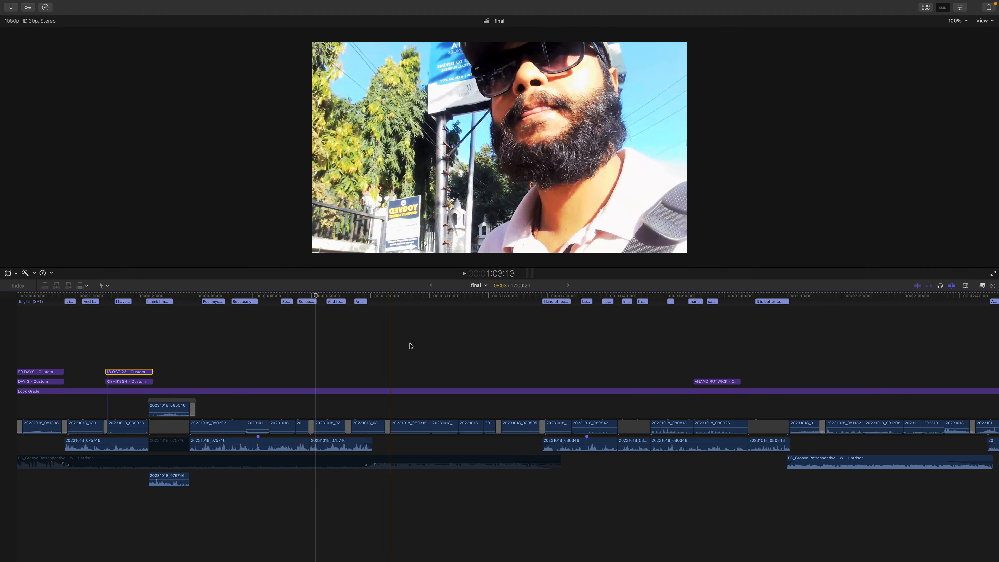
Examine the transition before the "And lets see how this walk goes" caption and scrub on to the following transition and back
click(348, 296)
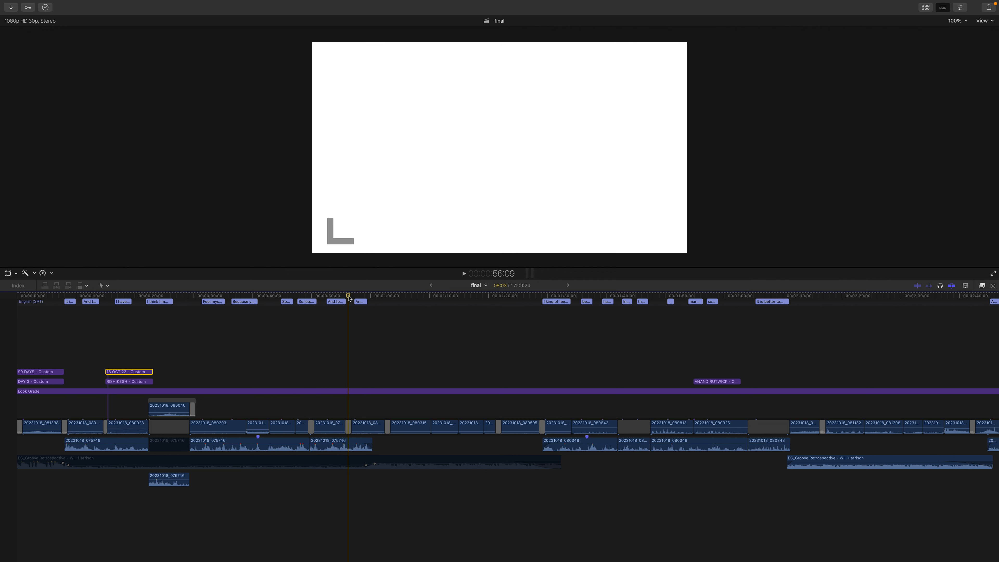
click(348, 297)
drag(348, 296, 368, 296)
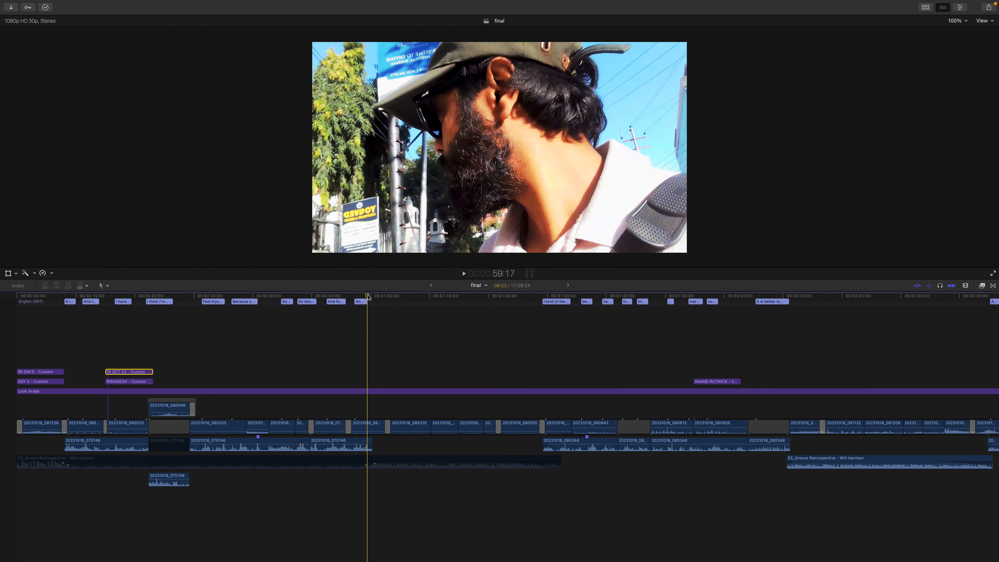
click(368, 296)
drag(368, 297, 383, 299)
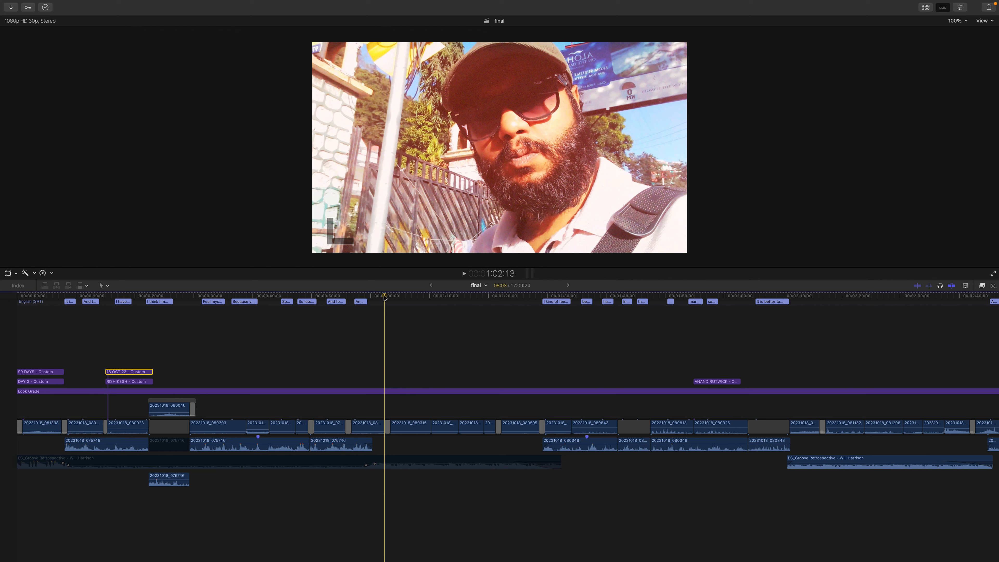
drag(385, 298, 376, 299)
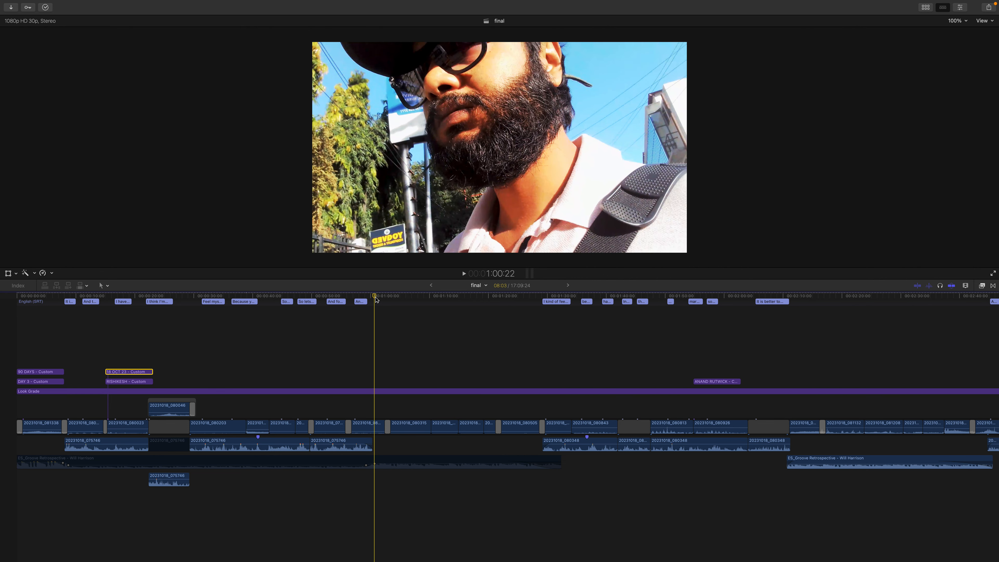
Scrub to the "I kind of feel I want to stay away from the crowd" caption and play the monkey-on-the-roof shot beneath it
scroll(376, 300, right, 3)
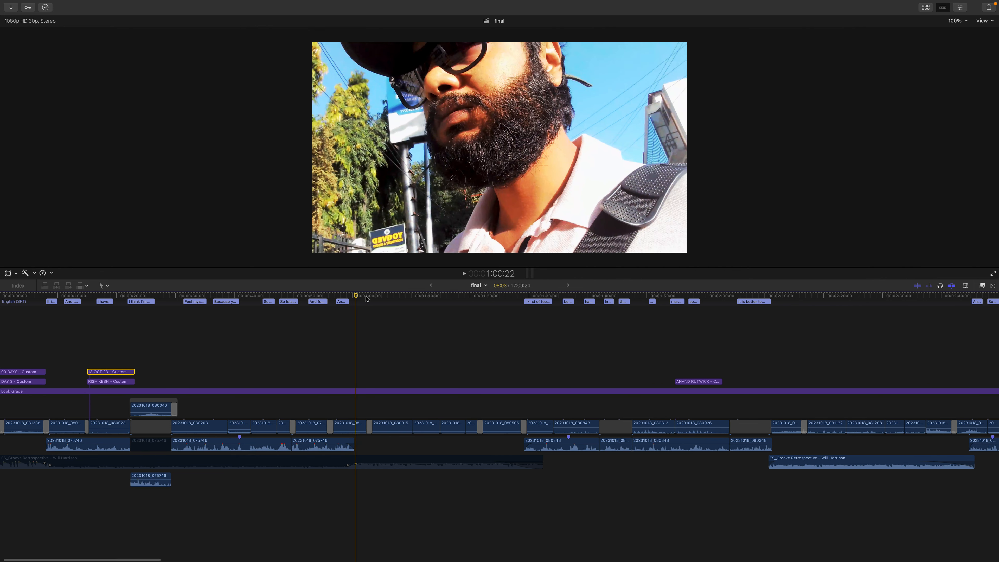
scroll(365, 299, right, 2)
drag(352, 298, 521, 298)
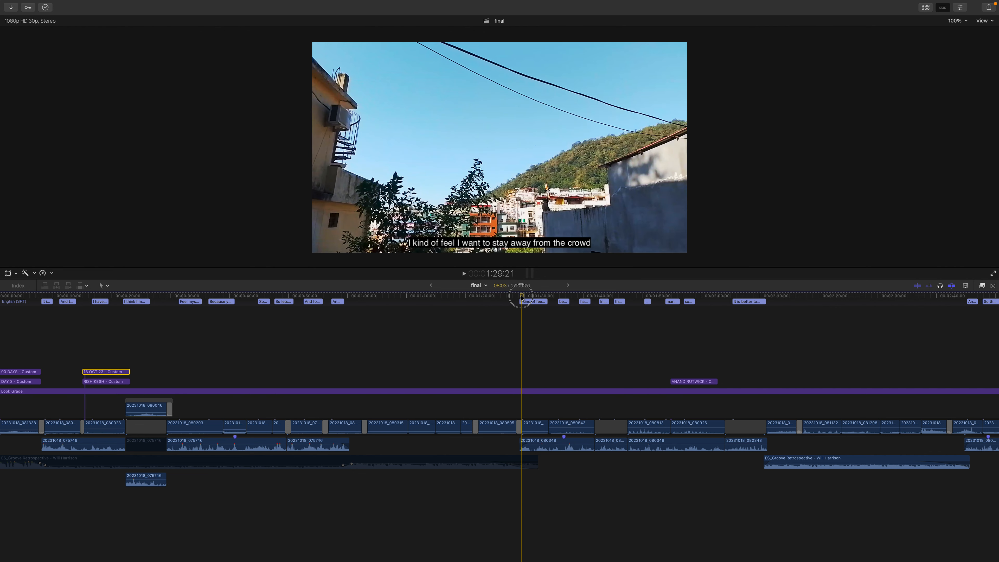
drag(521, 298, 529, 298)
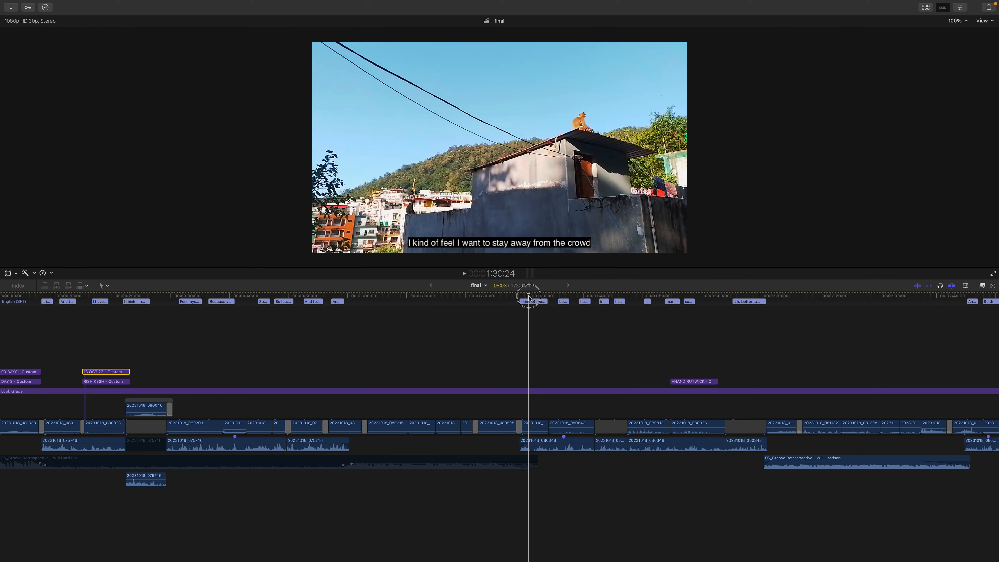
drag(529, 299, 526, 298)
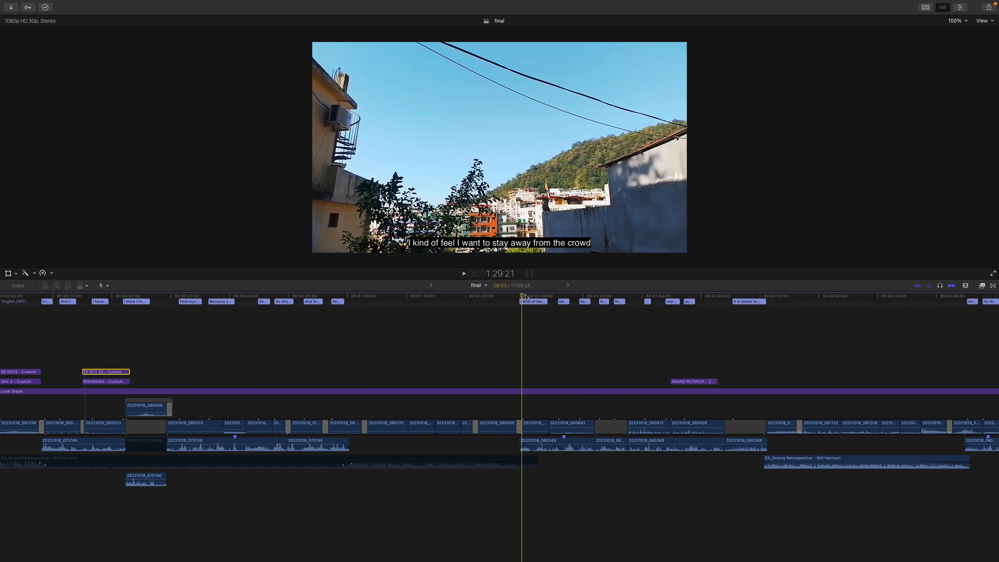
key(space)
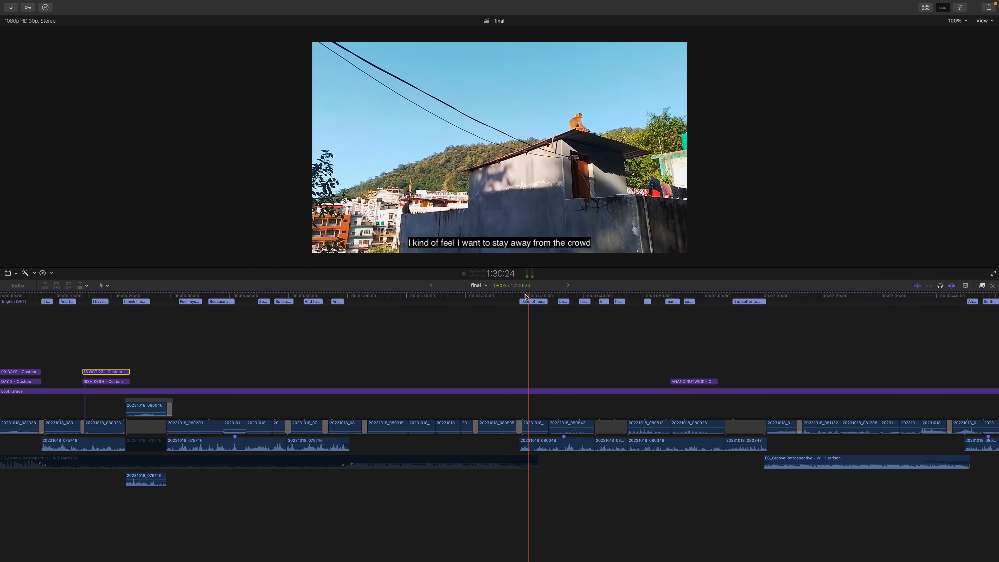
key(super+minus)
key(super+minus)
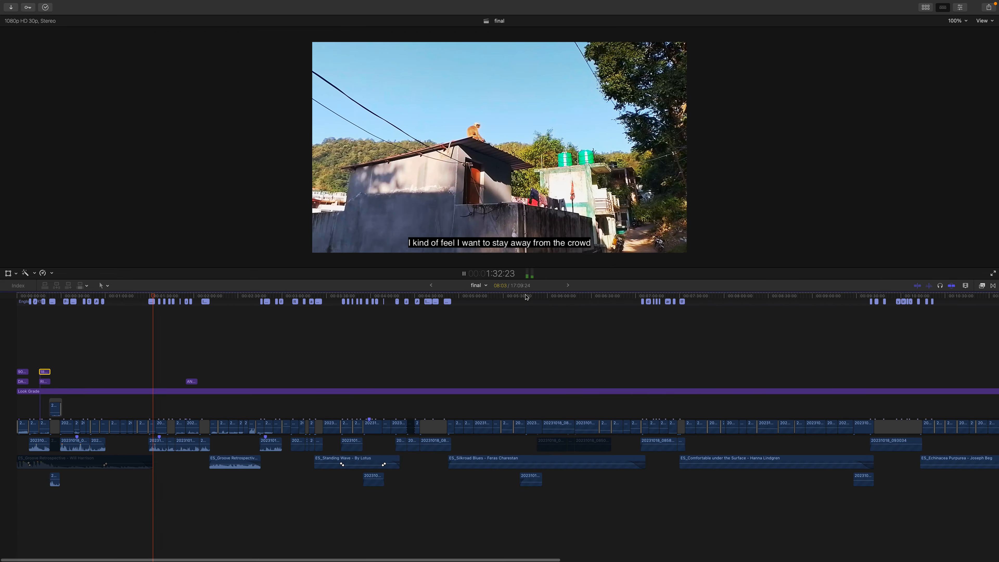
Play from the monkey-on-the-roof shot through the "market attitude is bit different right now" caption, with the timeline enlarged and the volume raised
key(super+equal)
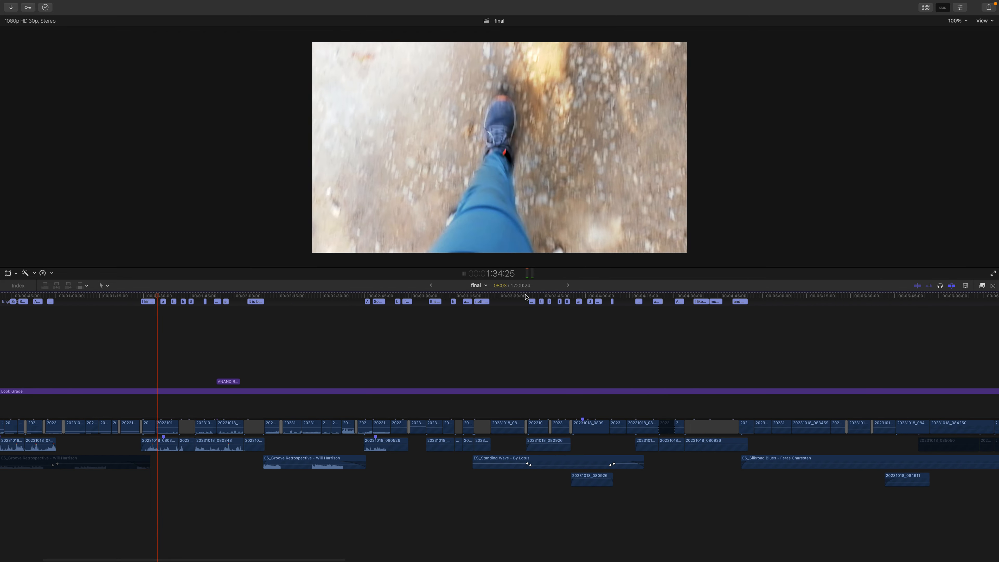
key(XF86AudioRaiseVolume)
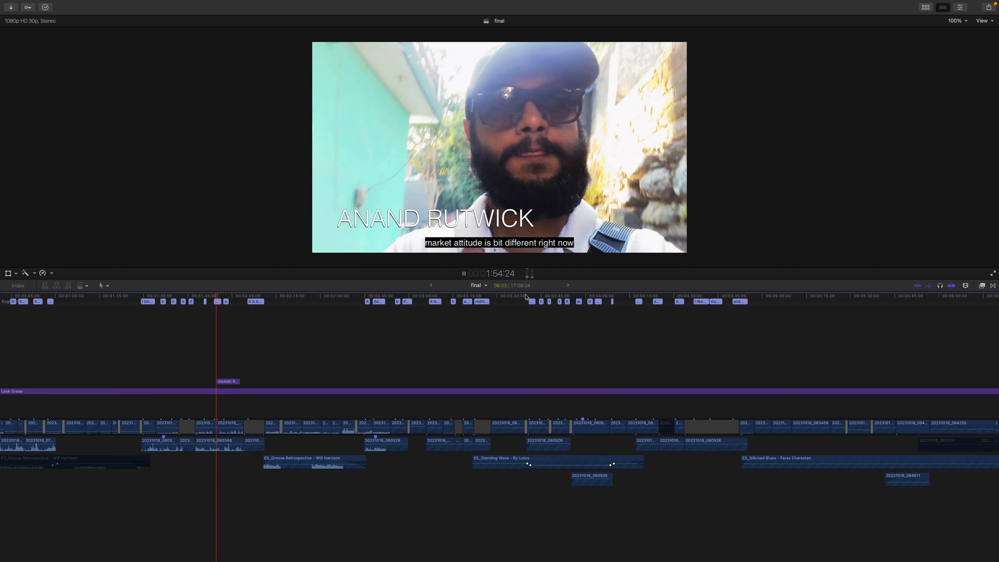
key(space)
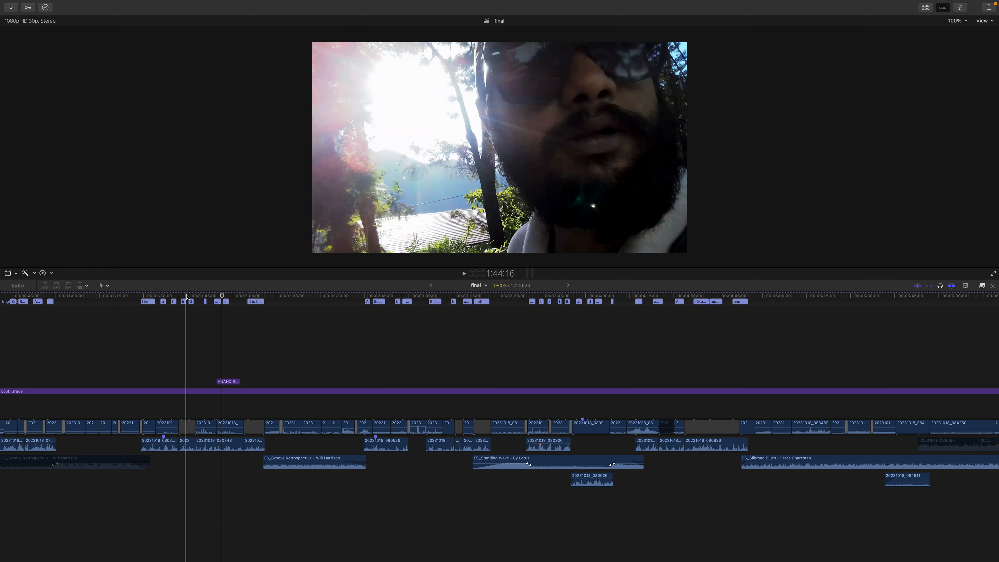
Scrub back to the "In Rishikesh" caption, play the "so yes we will also explore that" caption and select the presenter's name title
scroll(212, 301, right, 2)
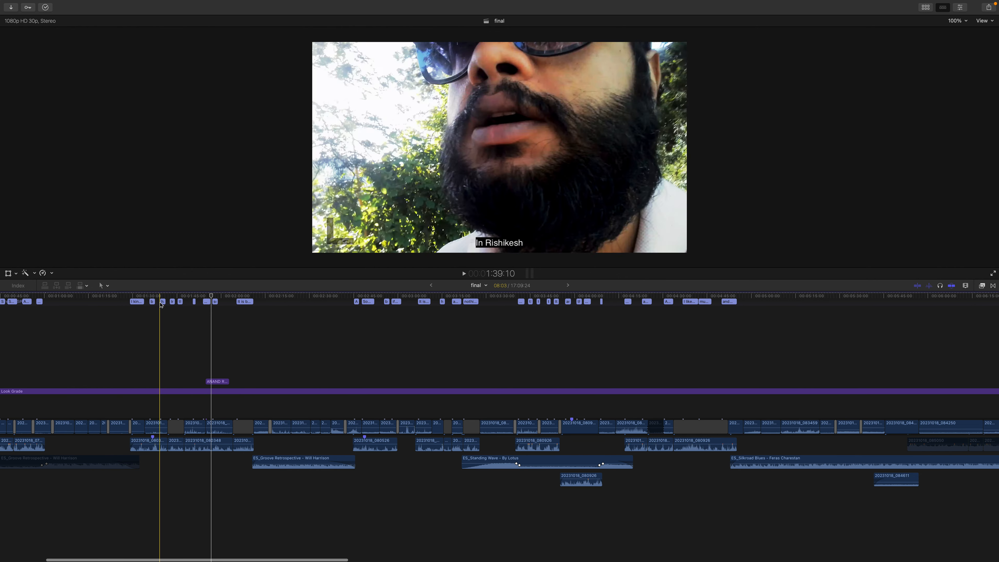
scroll(157, 305, left, 1)
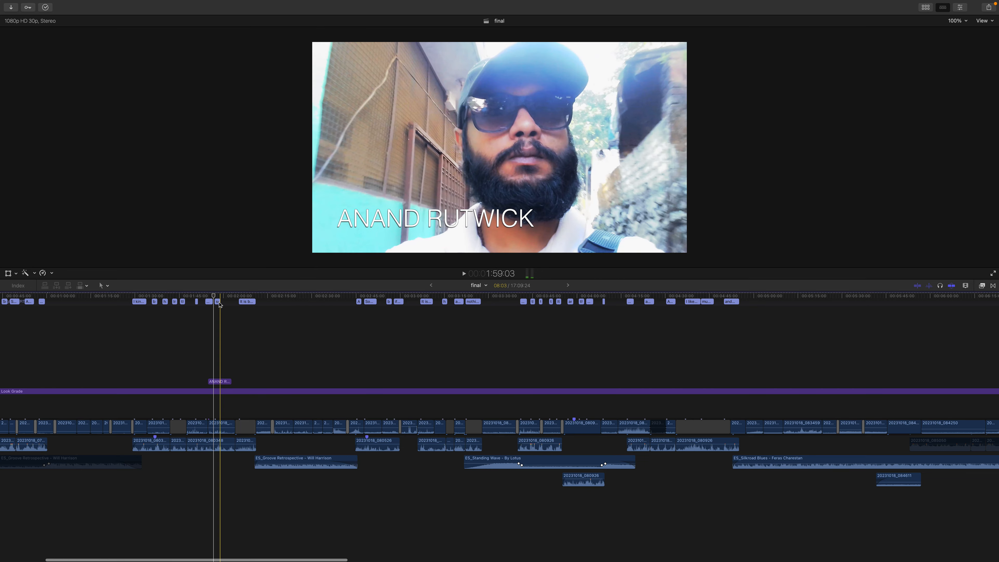
key(space)
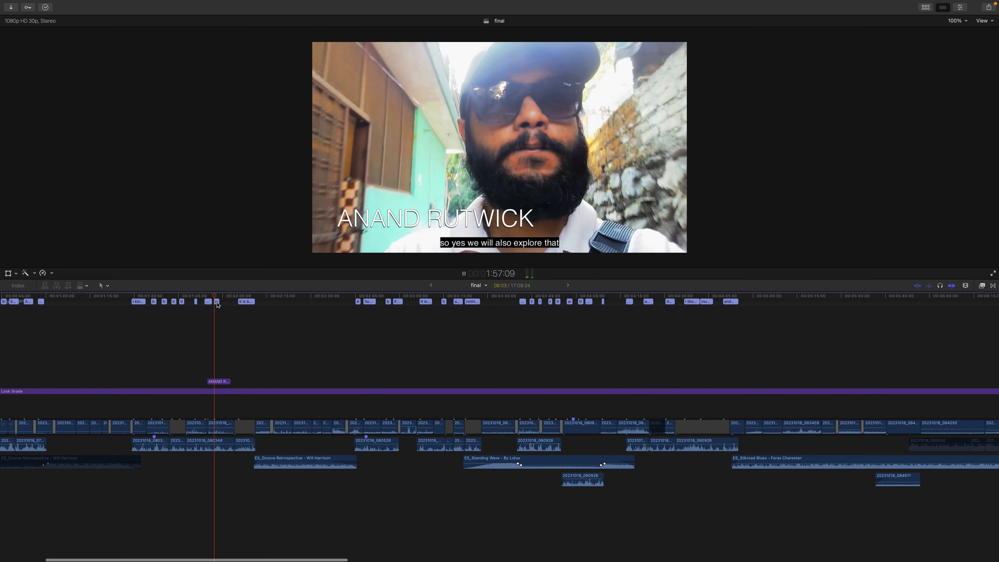
key(space)
click(219, 381)
scroll(223, 379, left, 2)
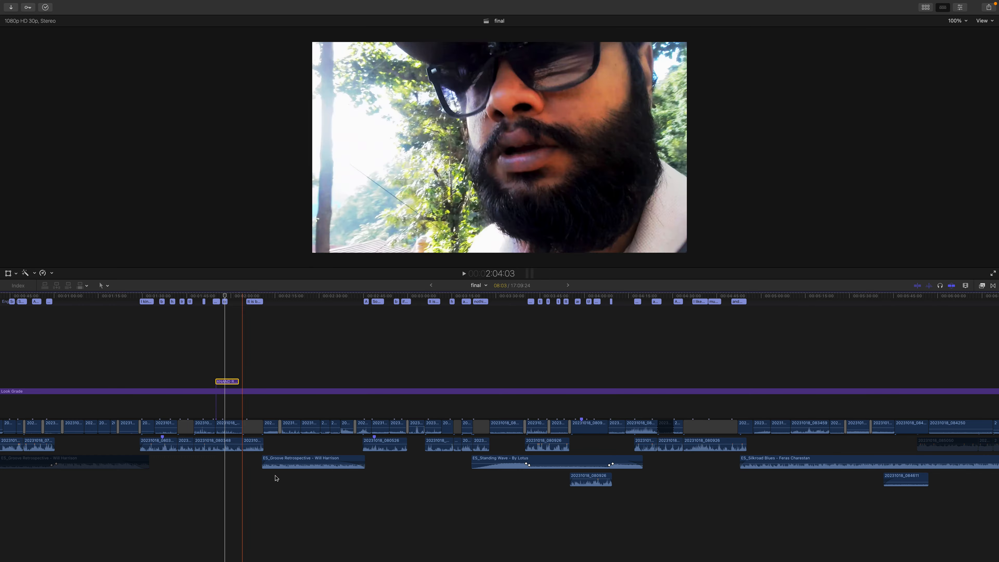
Disable the second Groove Retrospective music clip, and toggle the opening Groove Retrospective clip on and off
click(280, 461)
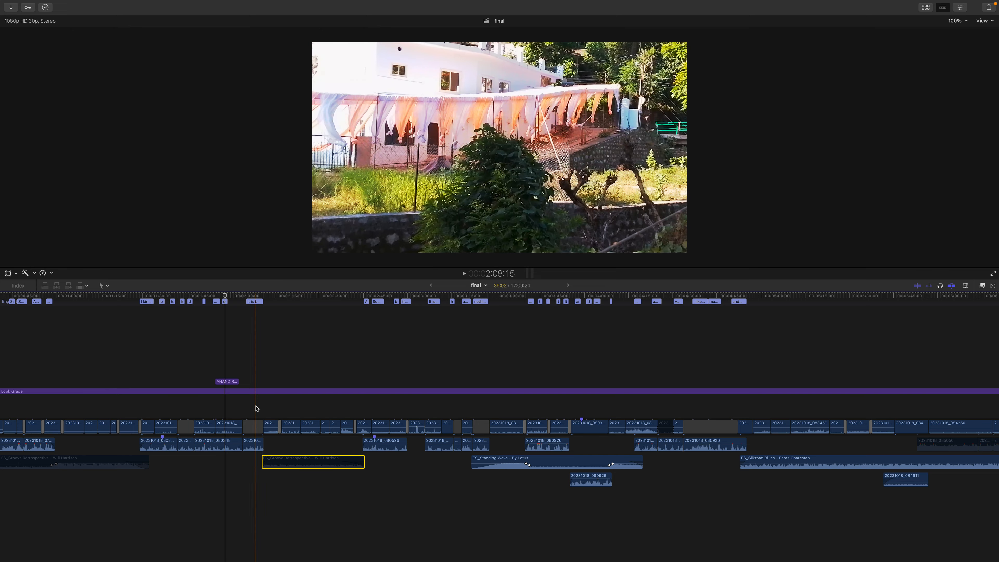
scroll(265, 407, left, 5)
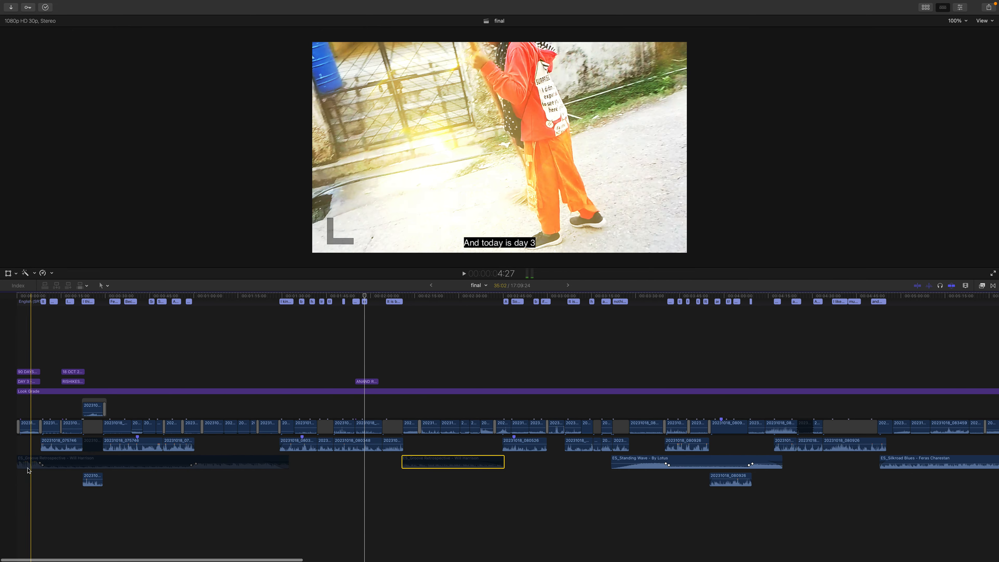
click(63, 465)
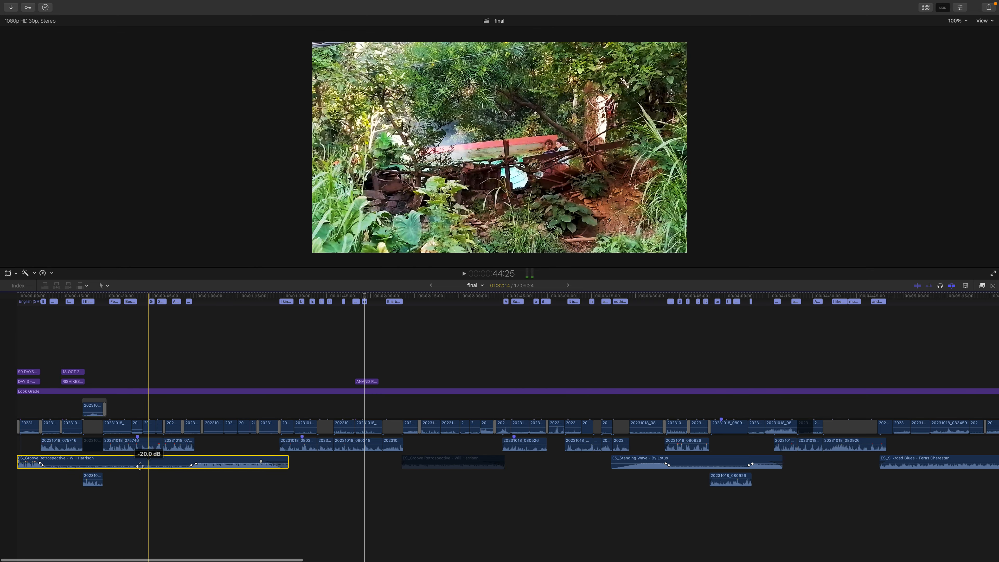
key(v)
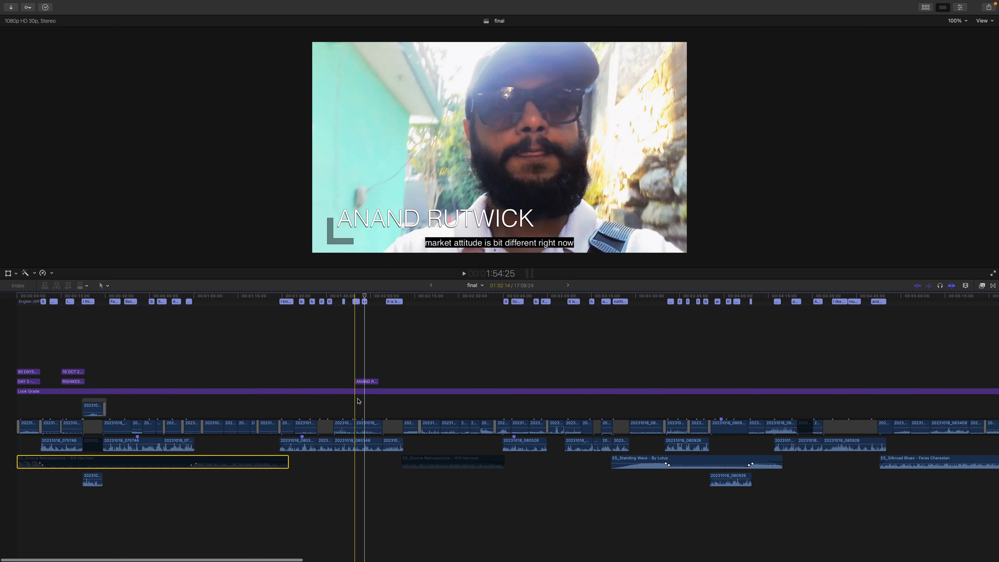
Scrub past the "It is better to make the right use of this walk" caption and toggle the second Groove Retrospective clip on and off
scroll(358, 401, right, 5)
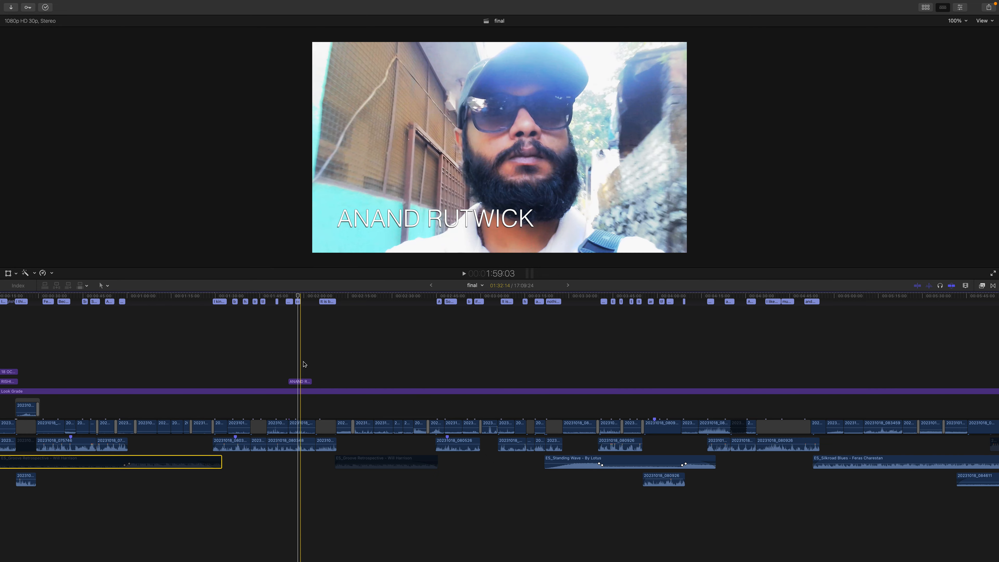
scroll(304, 364, right, 10)
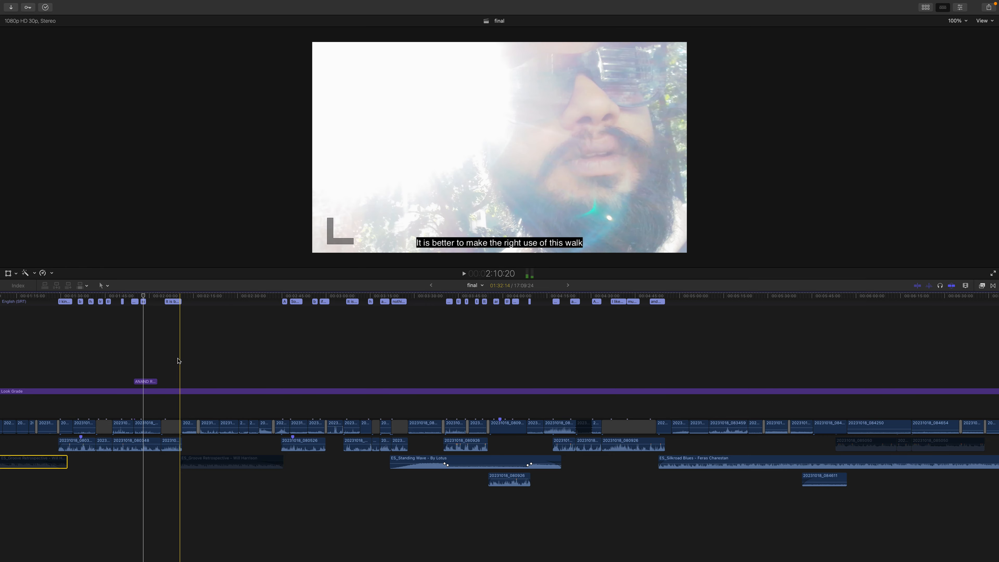
scroll(178, 361, right, 1)
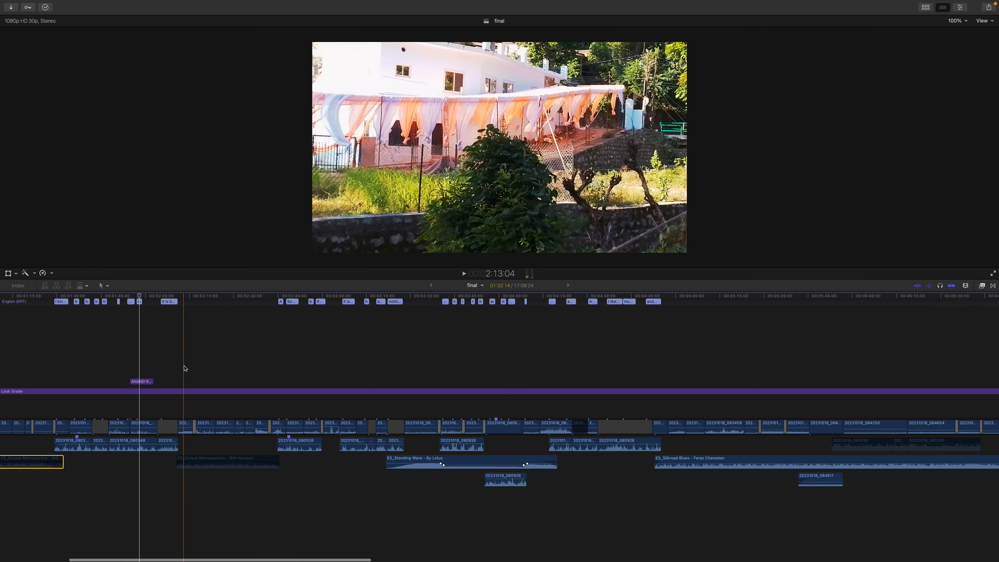
click(210, 463)
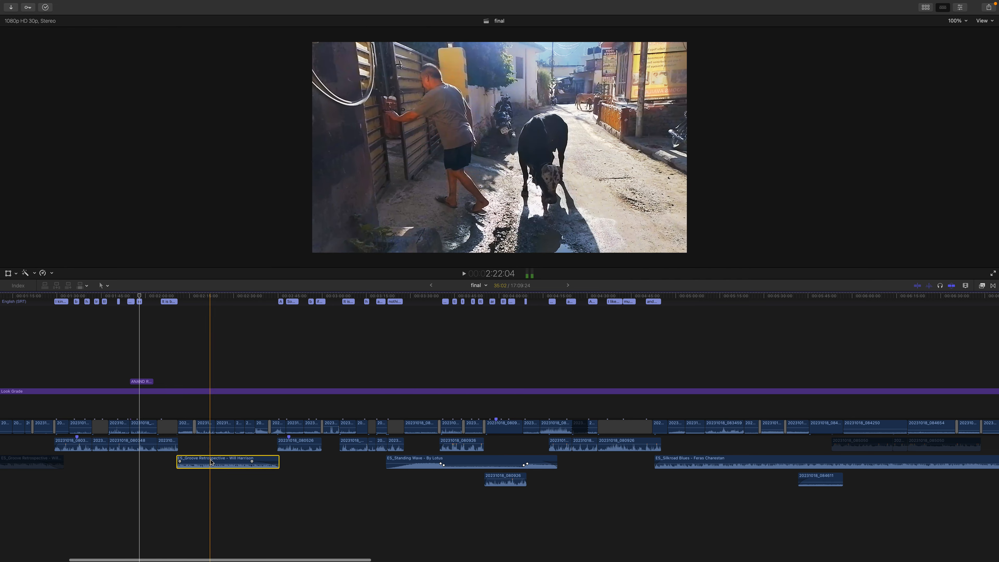
key(v)
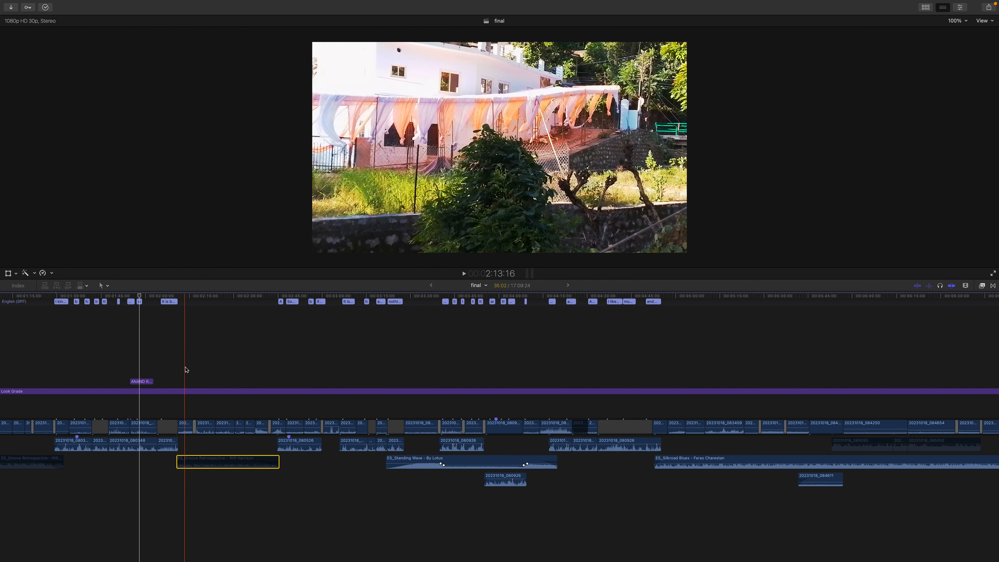
Scrub the B-roll above the second Groove Retrospective clip, from the draped-building shot to the tractor shot and back to the next transition
scroll(256, 433, right, 4)
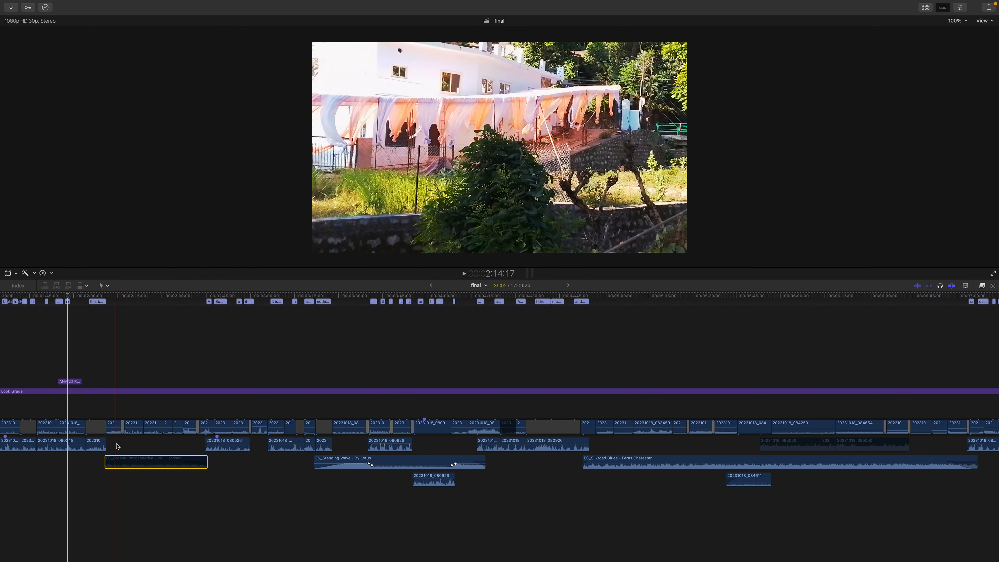
key(l)
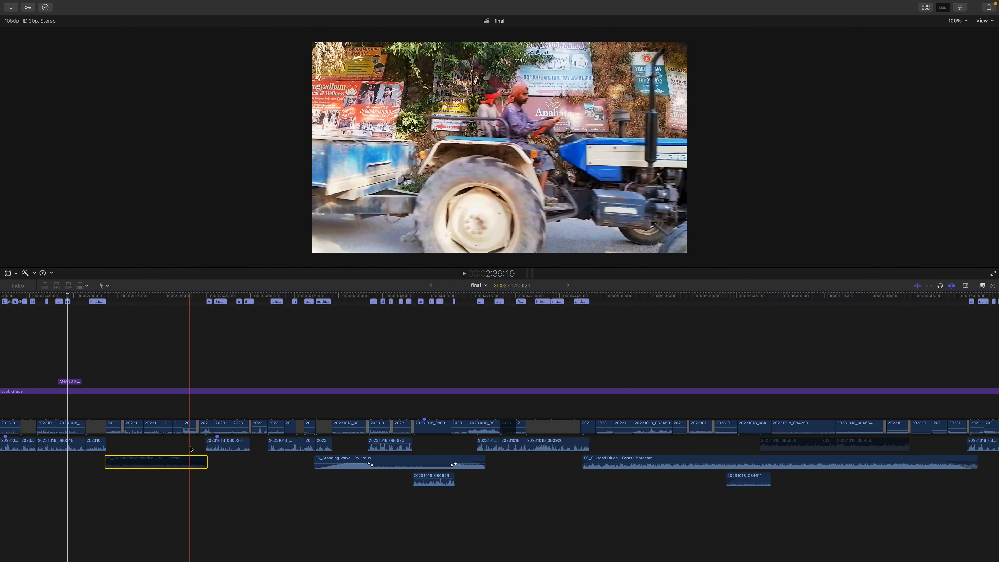
key(l)
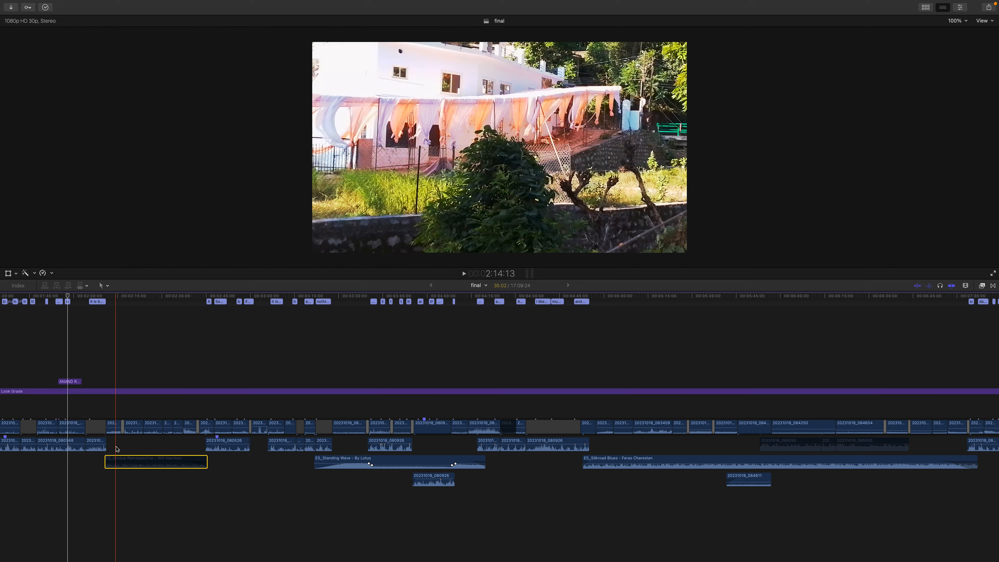
key(l)
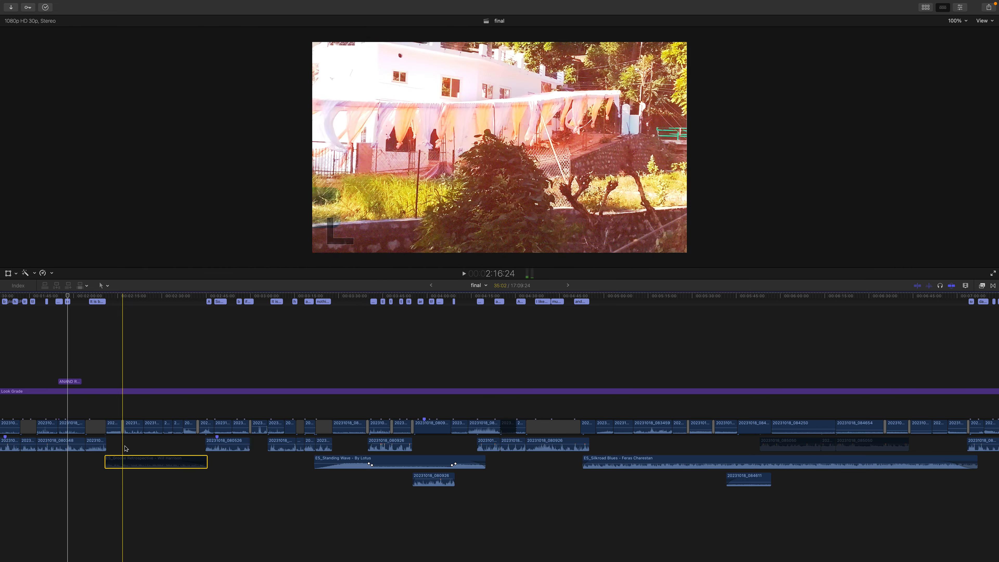
Move the playhead to the "And I have never Vlogged before" caption and play into the "So this is like the first attempt of me vlogging" caption
drag(71, 295, 206, 330)
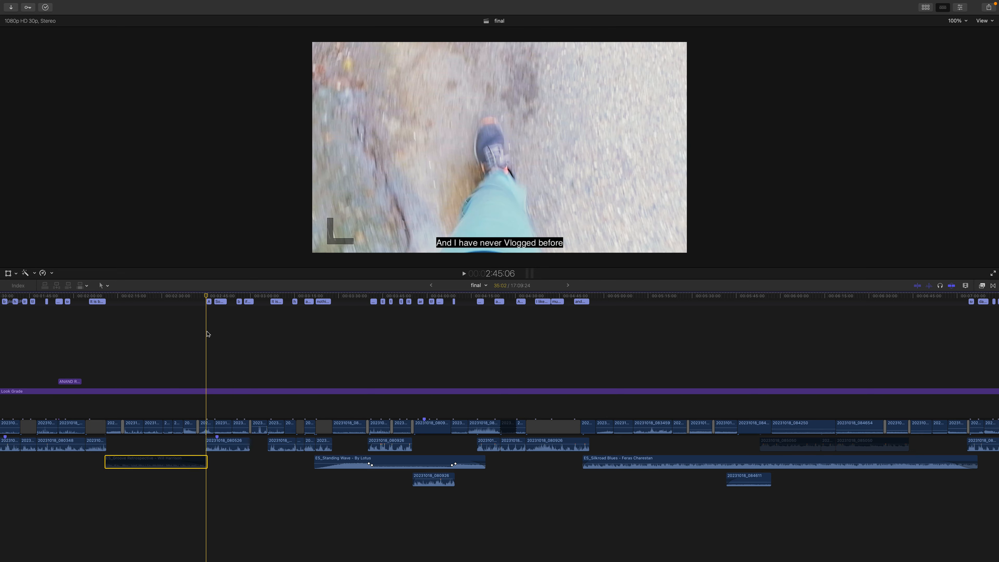
key(space)
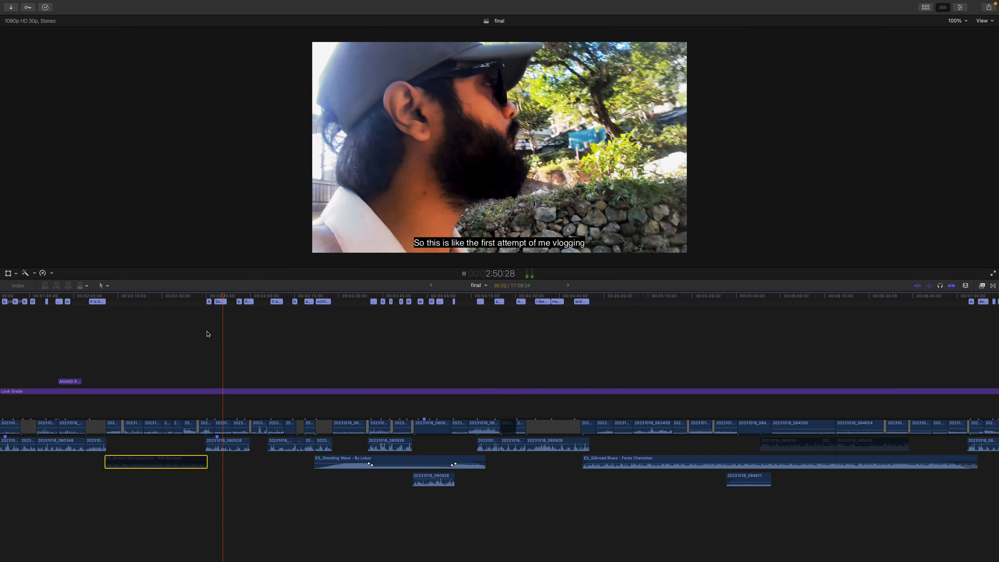
key(space)
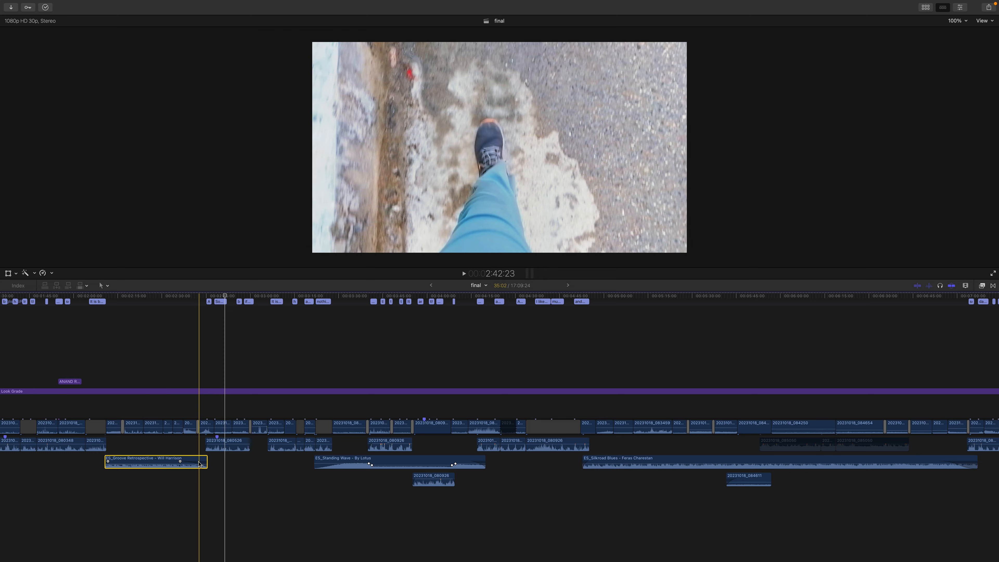
Scrub on to the low-angle shot under the power lines and play through to the "hopefully it will succeed" caption
key(super+equal)
scroll(199, 464, left, 3)
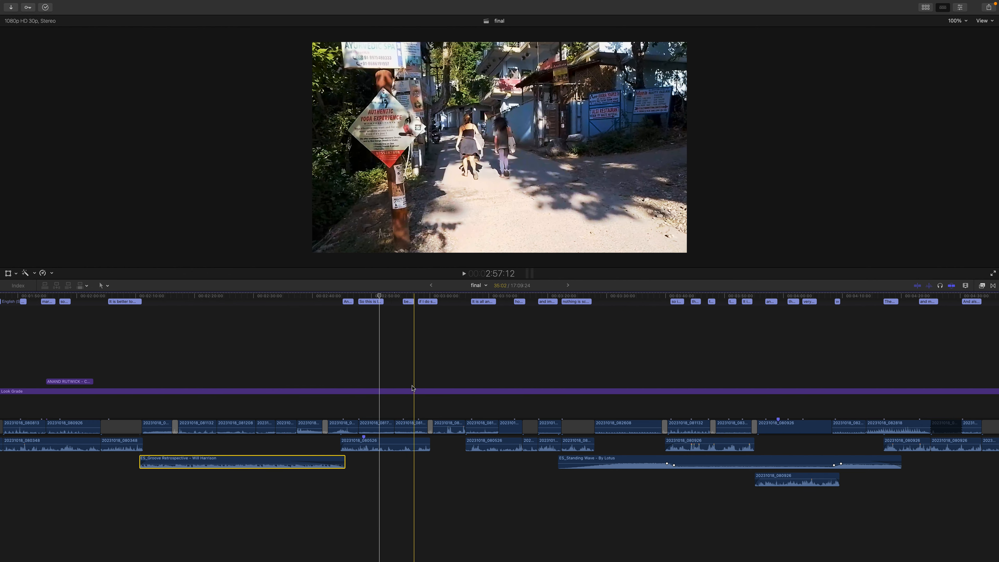
scroll(416, 389, right, 5)
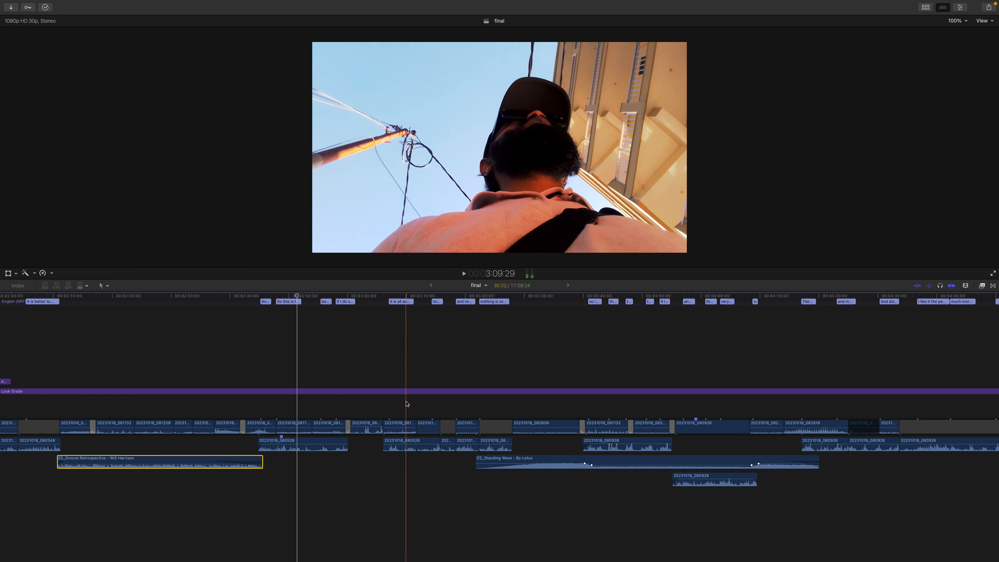
key(space)
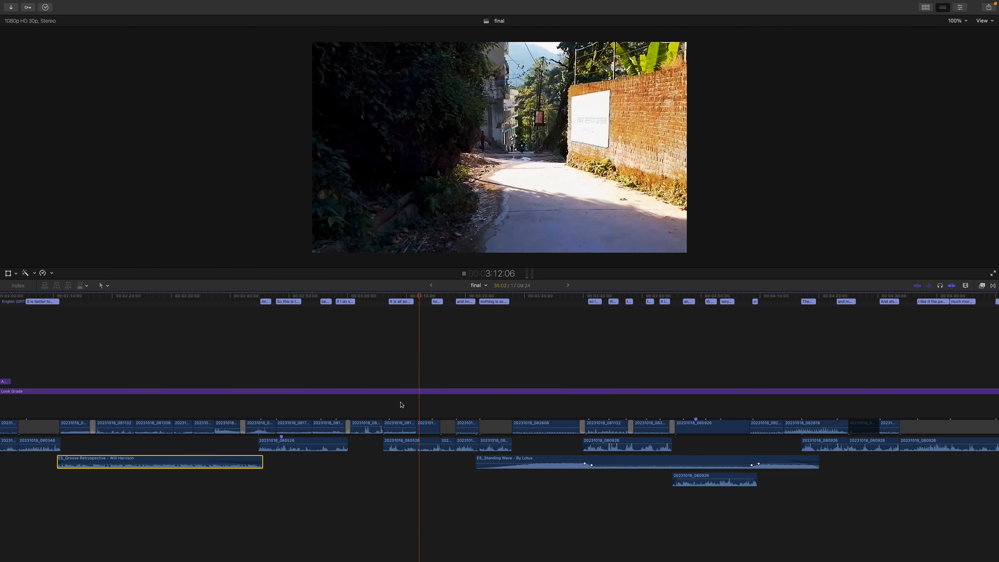
key(space)
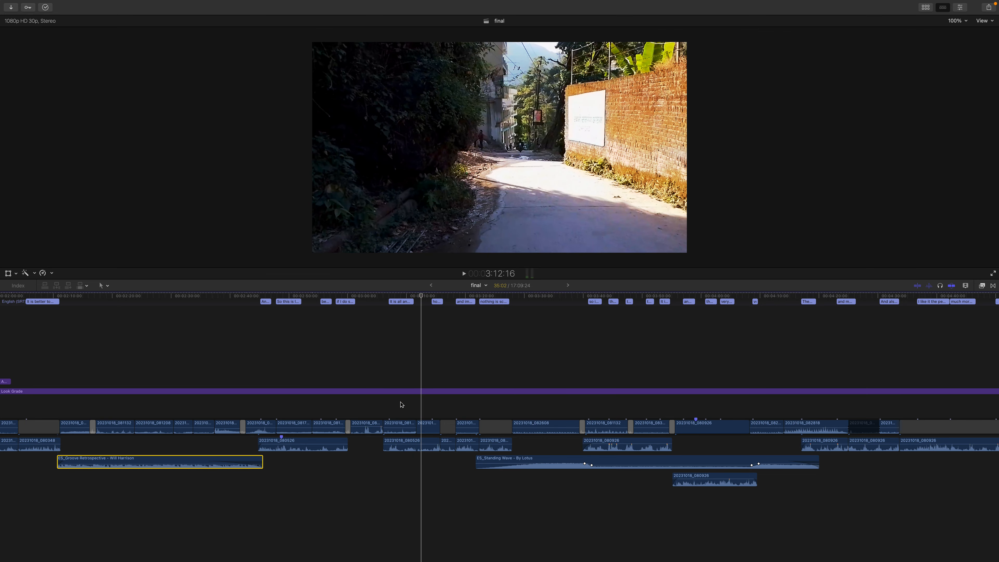
key(space)
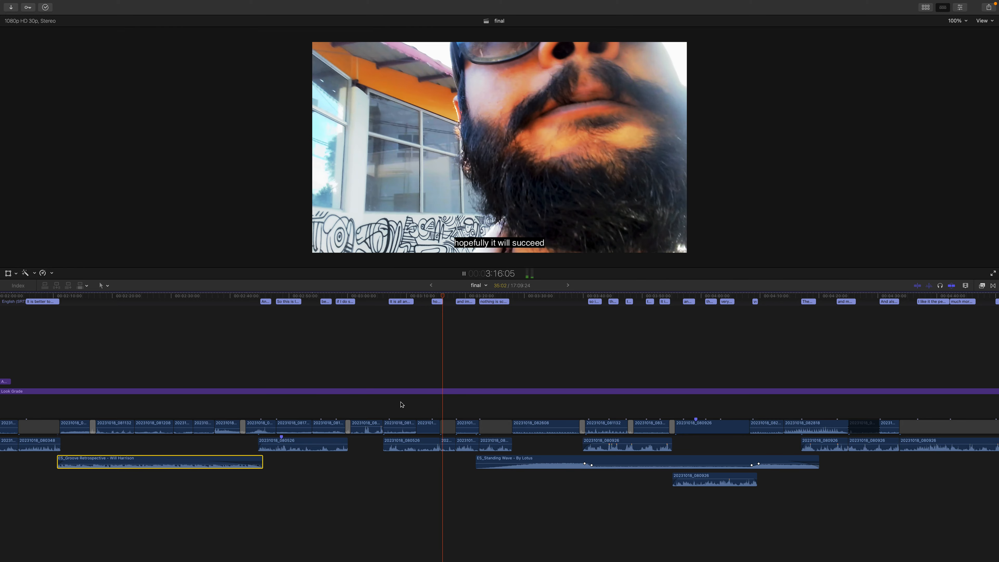
key(space)
Play the "and im trying to be as honest as possible" caption over the scooter road shot
scroll(401, 404, right, 5)
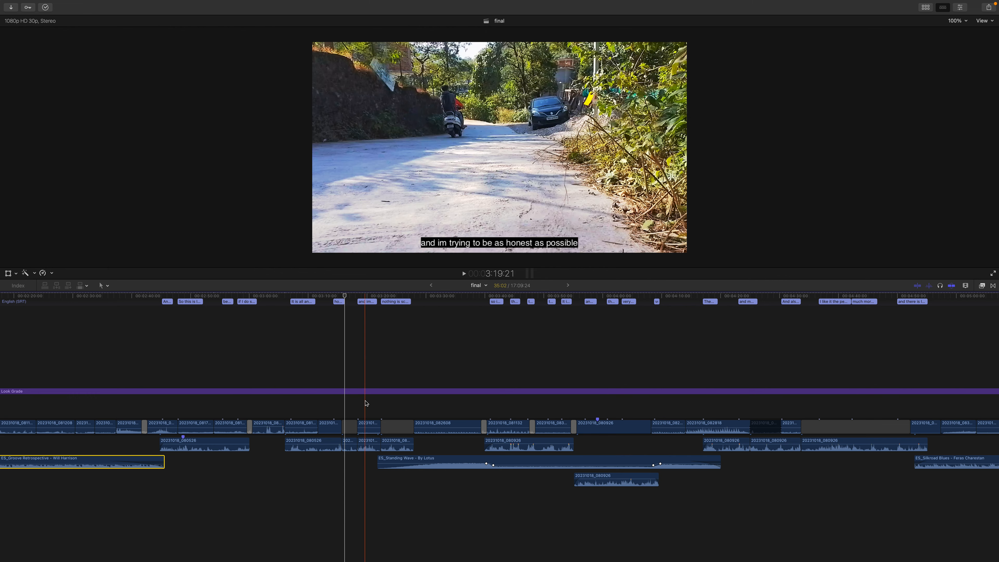
key(space)
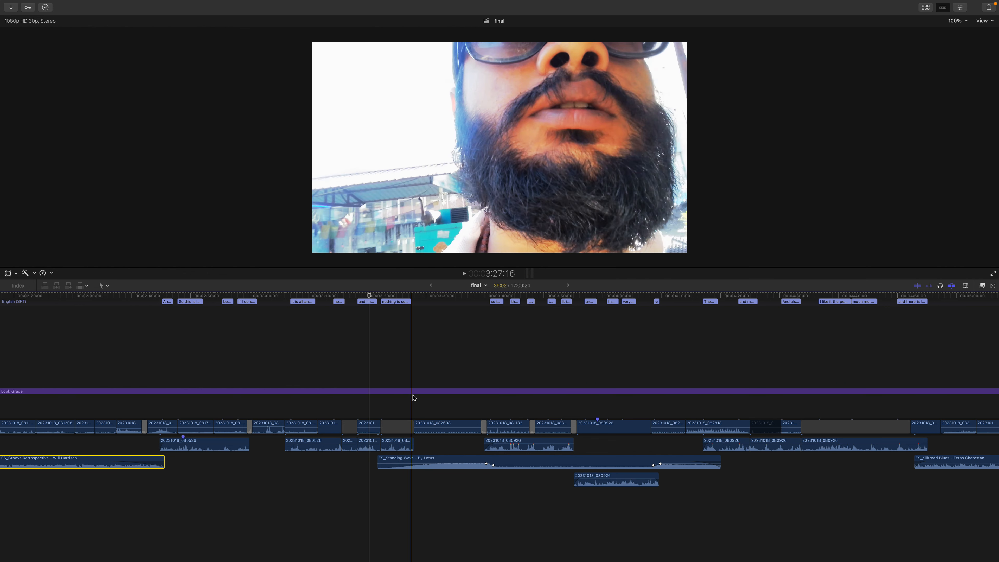
key(space)
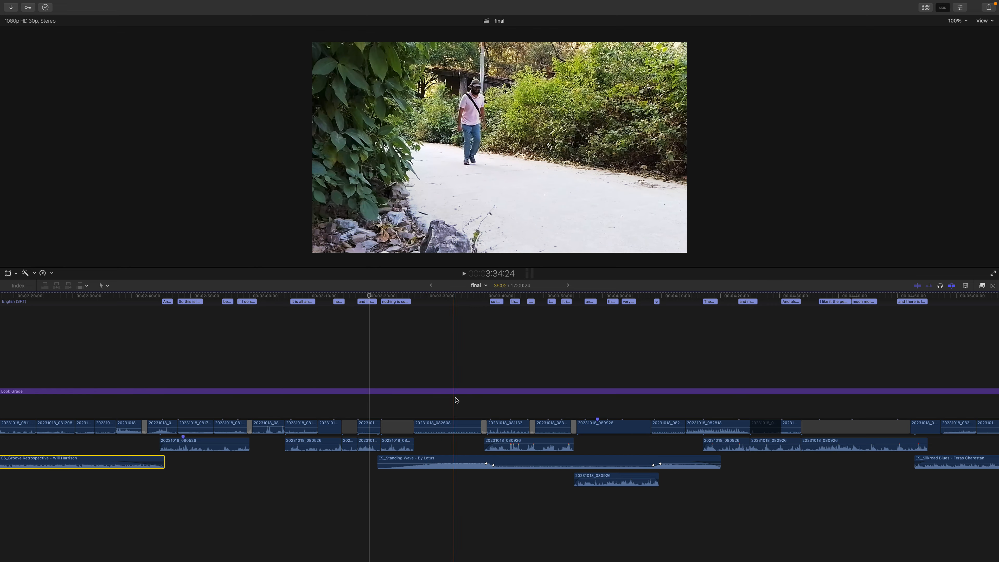
Disable the Standing Wave music clip
scroll(446, 522, left, 1)
click(461, 460)
key(v)
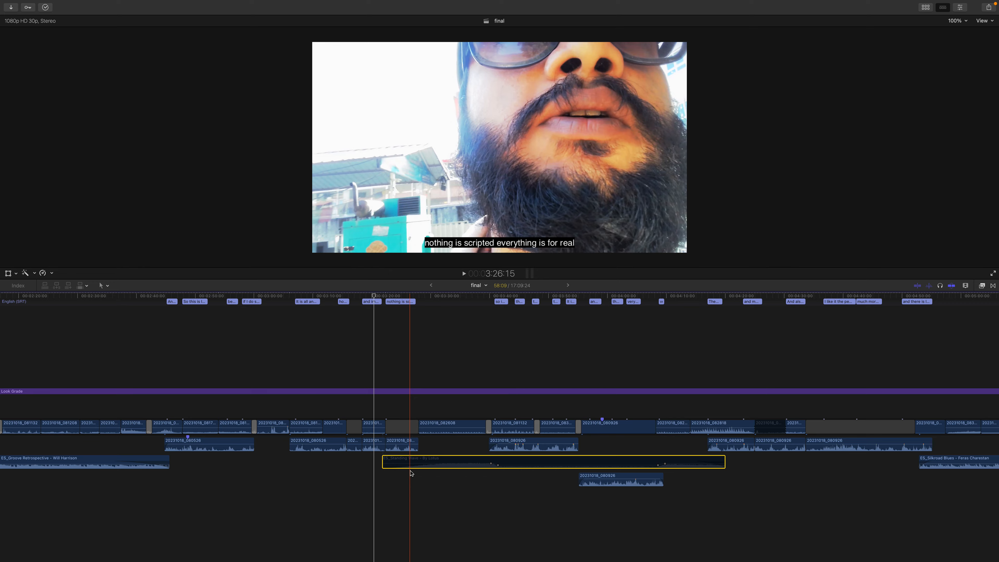
Move the playhead into the "nothing is scripted everything is for real" caption and reselect the Standing Wave clip while scrubbing the following walking shot
scroll(368, 352, right, 5)
click(318, 345)
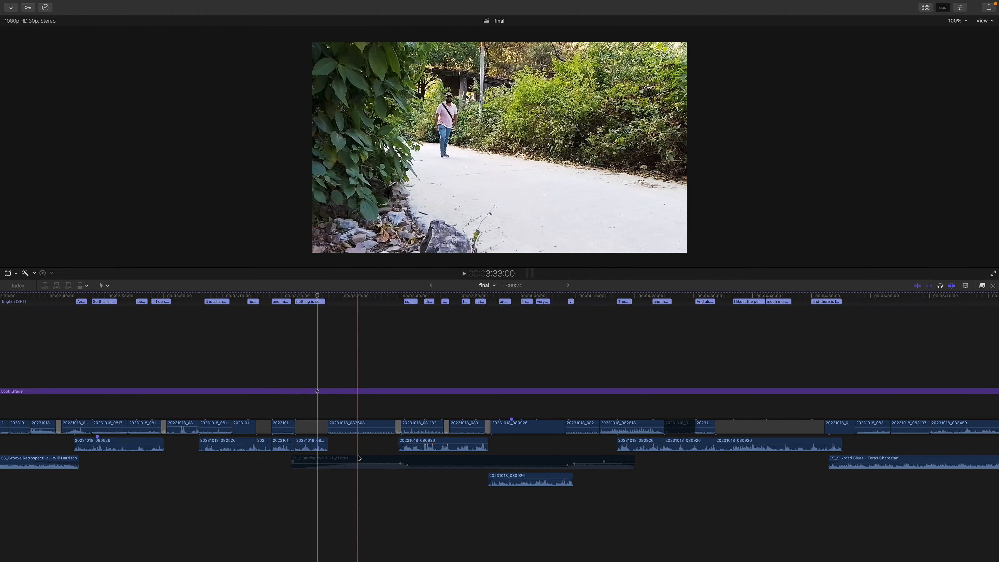
click(366, 460)
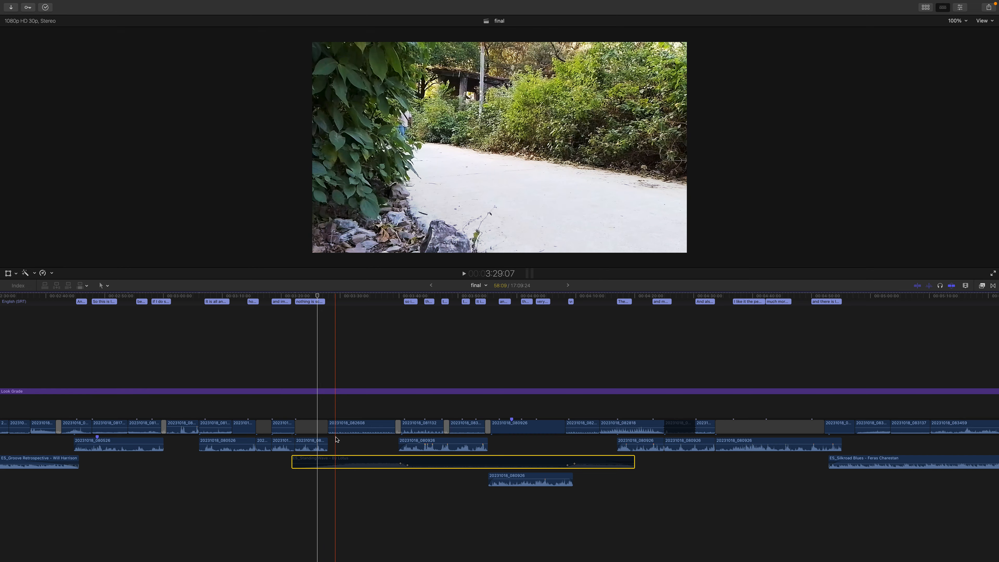
scroll(330, 445, right, 5)
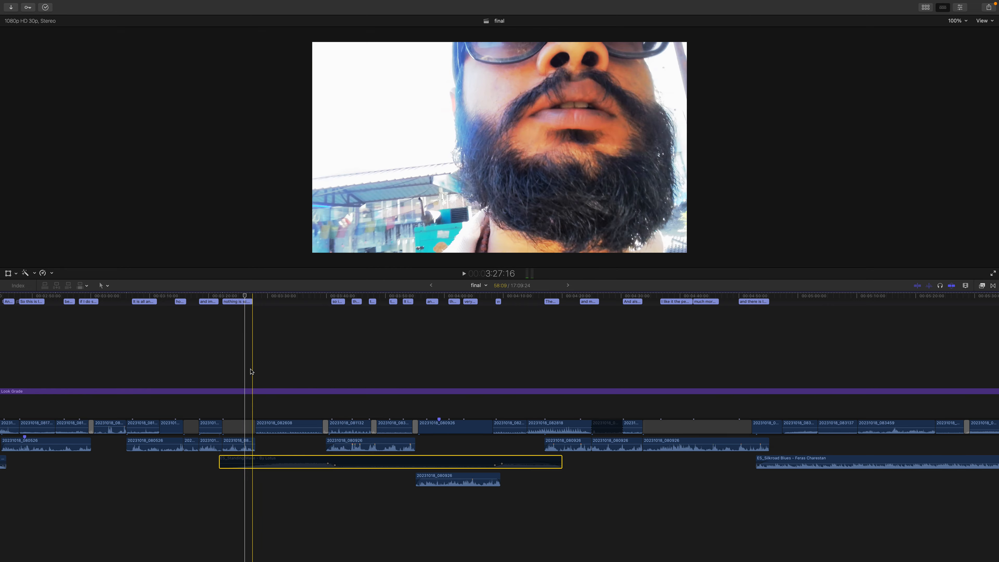
Play from the end of the "nothing is scripted everything is for real" caption past "so it is a beautiful morning time" to "very well connected to the nature"
key(space)
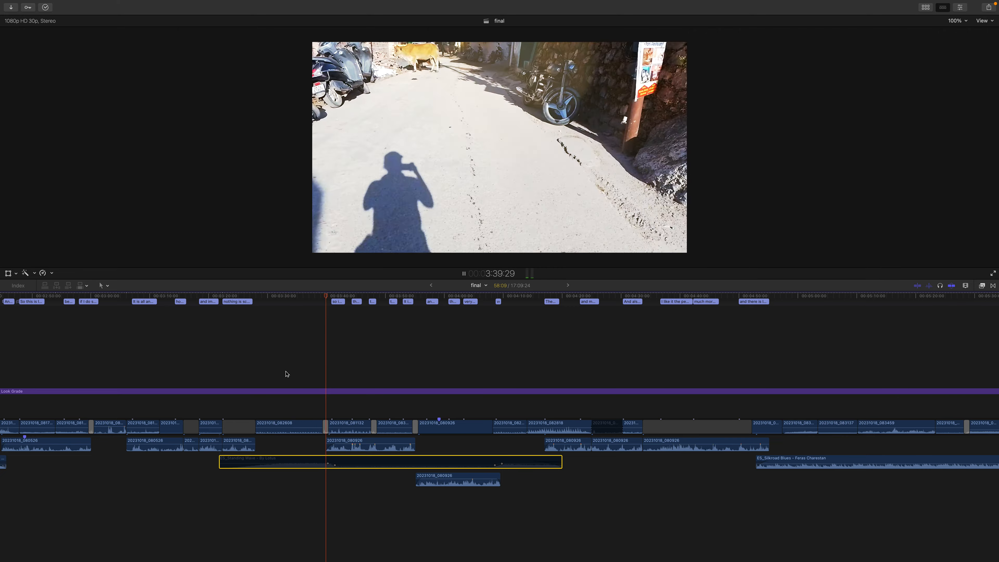
key(space)
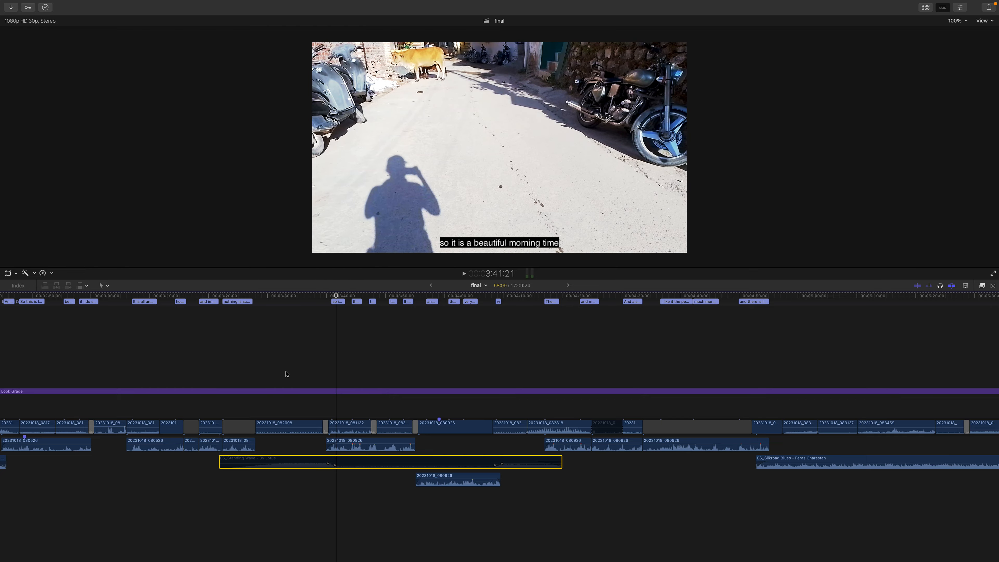
key(space)
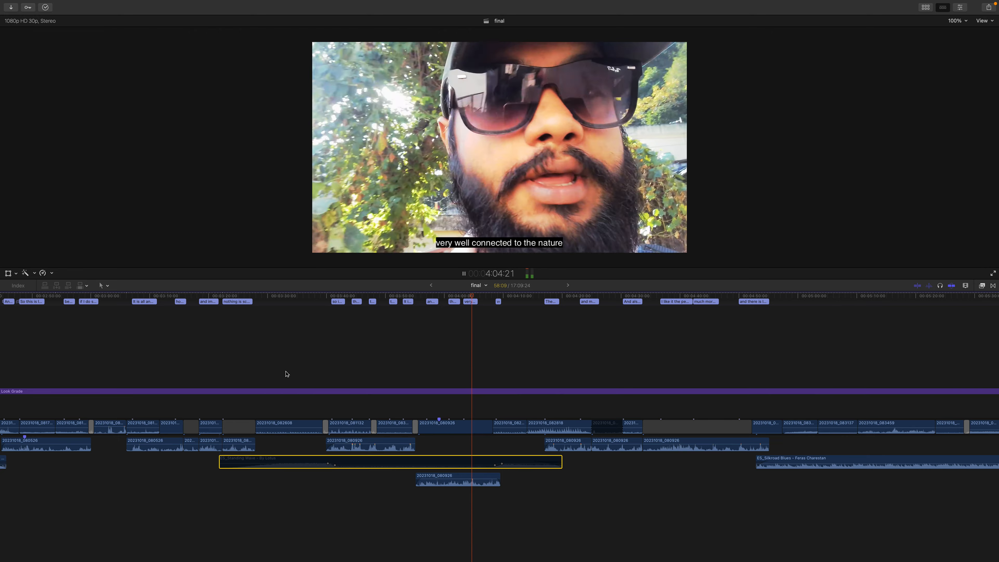
key(space)
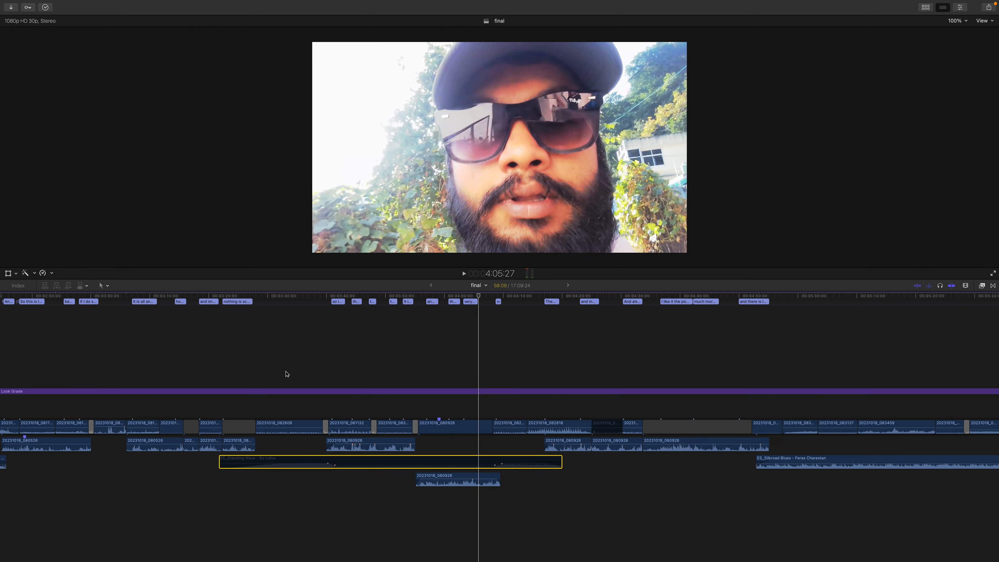
Play from the road shot with the parked motorcycle through to the temple exterior shot
scroll(492, 361, right, 5)
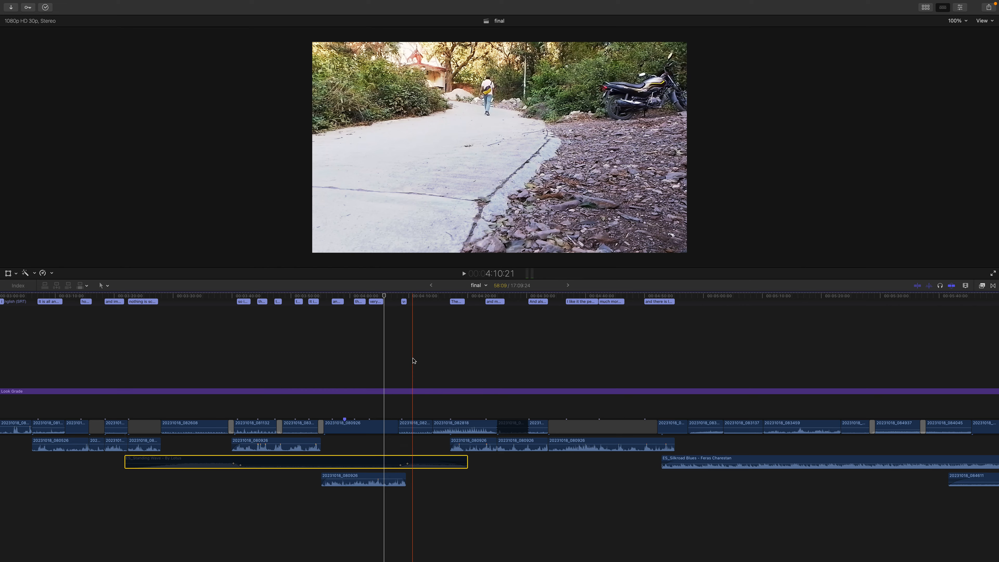
key(space)
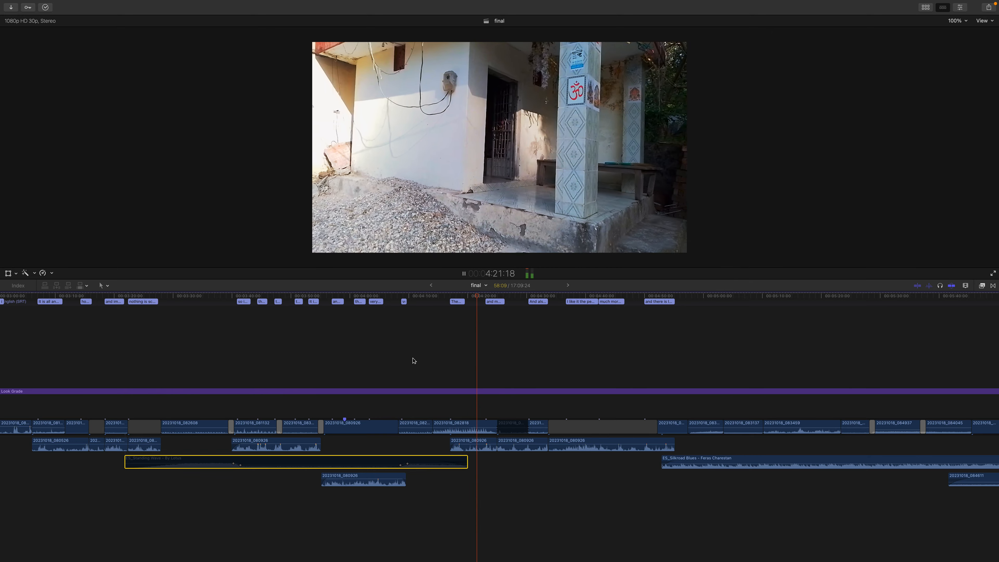
key(space)
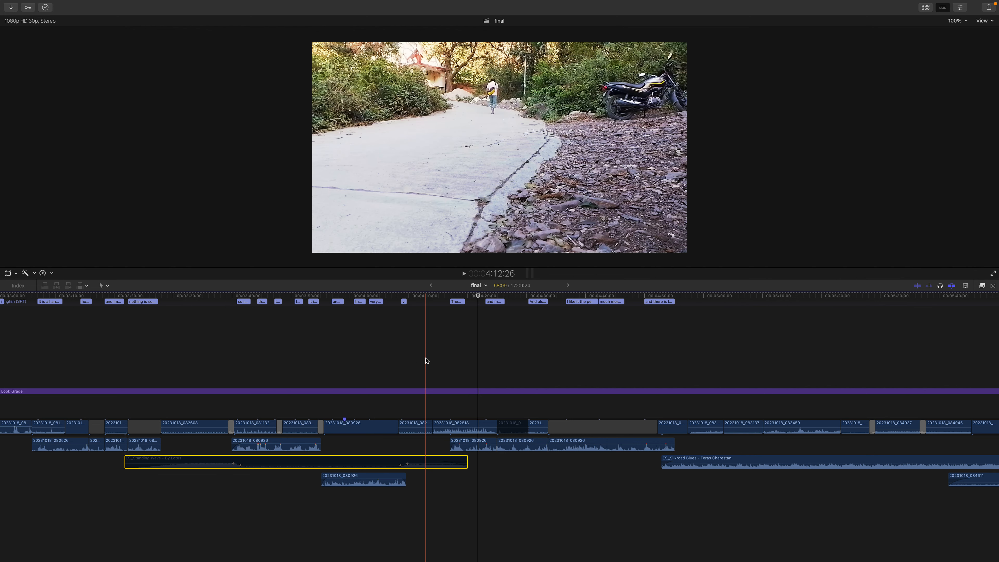
Play on from the temple exterior past the "And also of the Goddess Durga" caption to the end of "much more spiritual"
scroll(426, 361, right, 5)
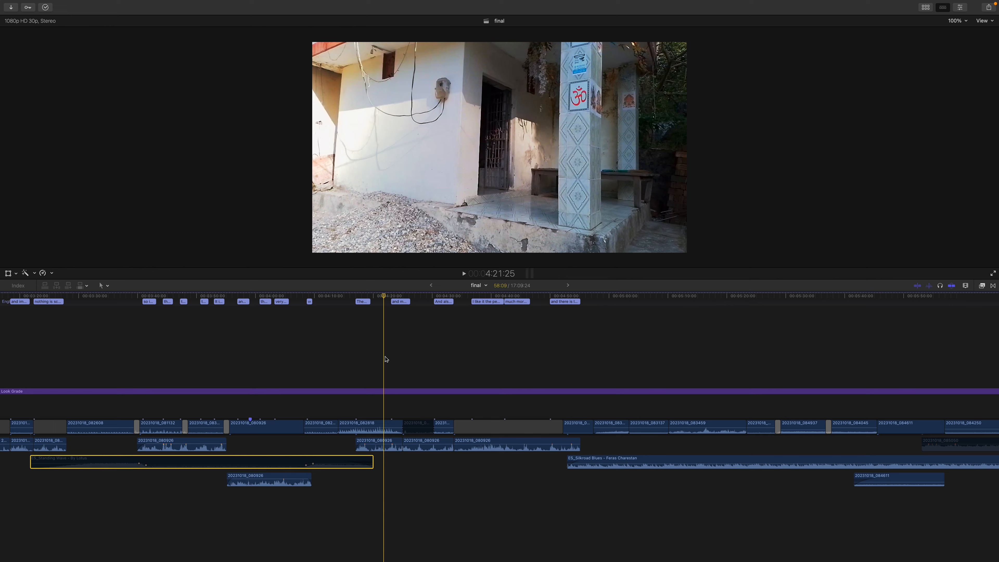
key(space)
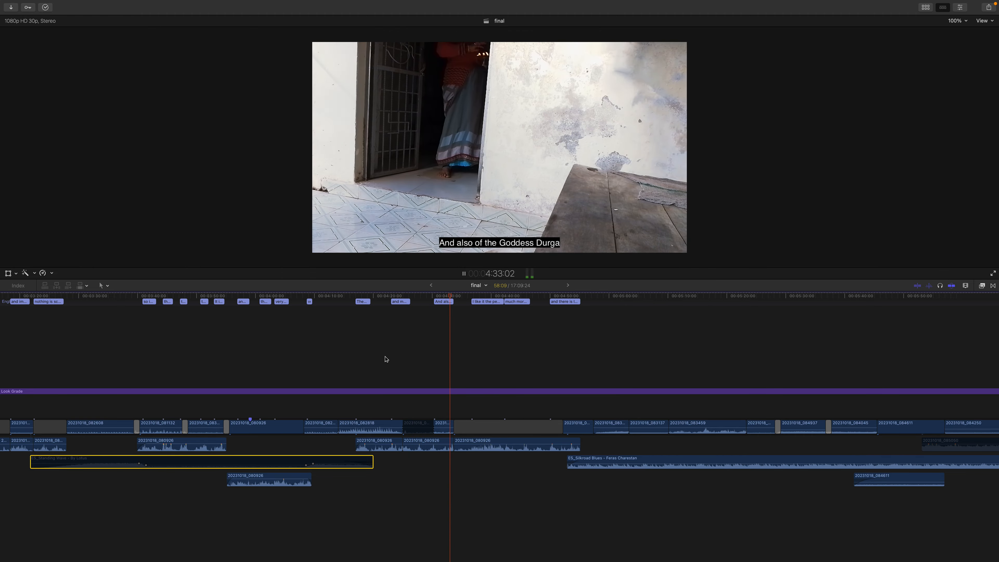
key(space)
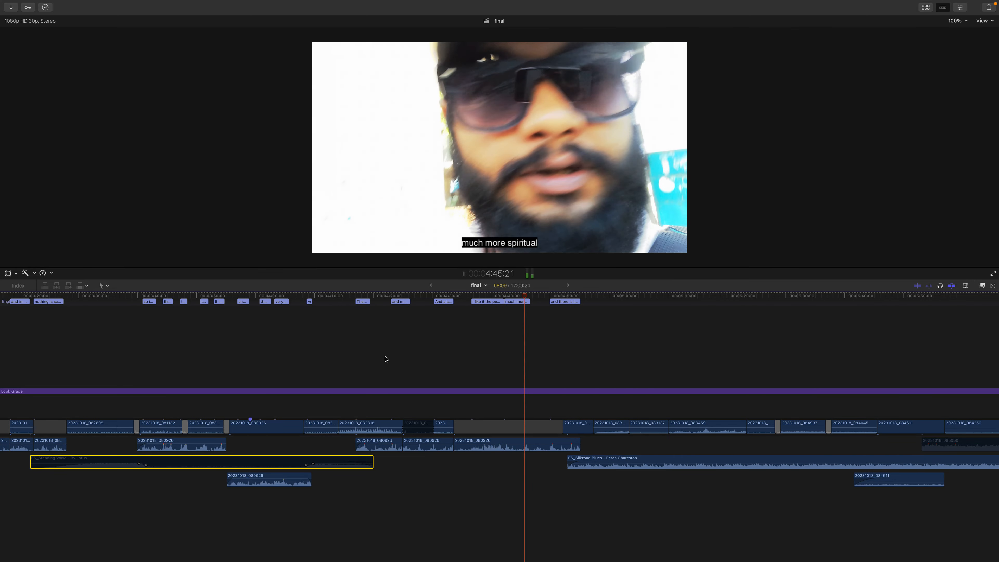
key(space)
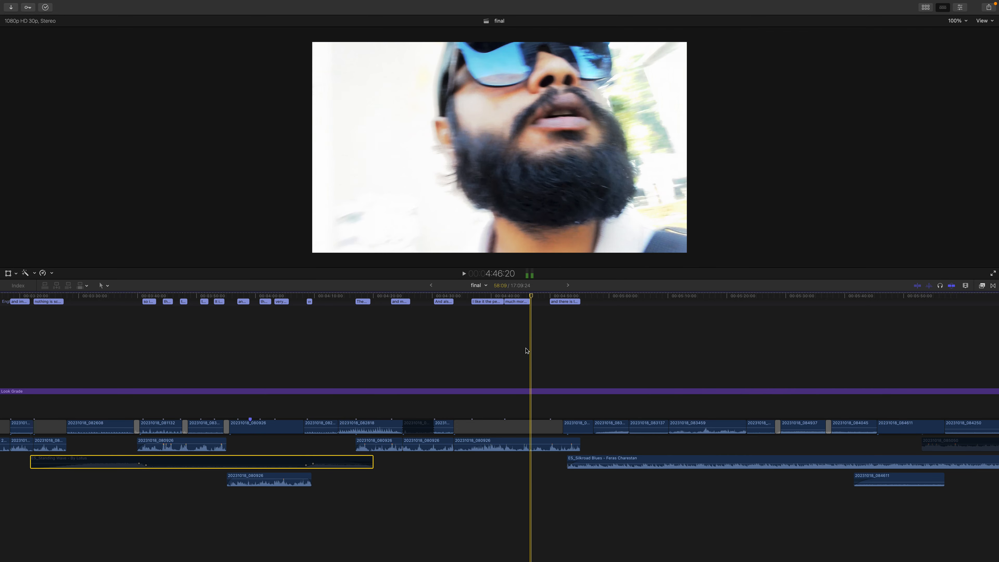
Move the playhead to the "and there is less of toxic nature" caption and scrub through the temple doorway shot
scroll(542, 349, right, 5)
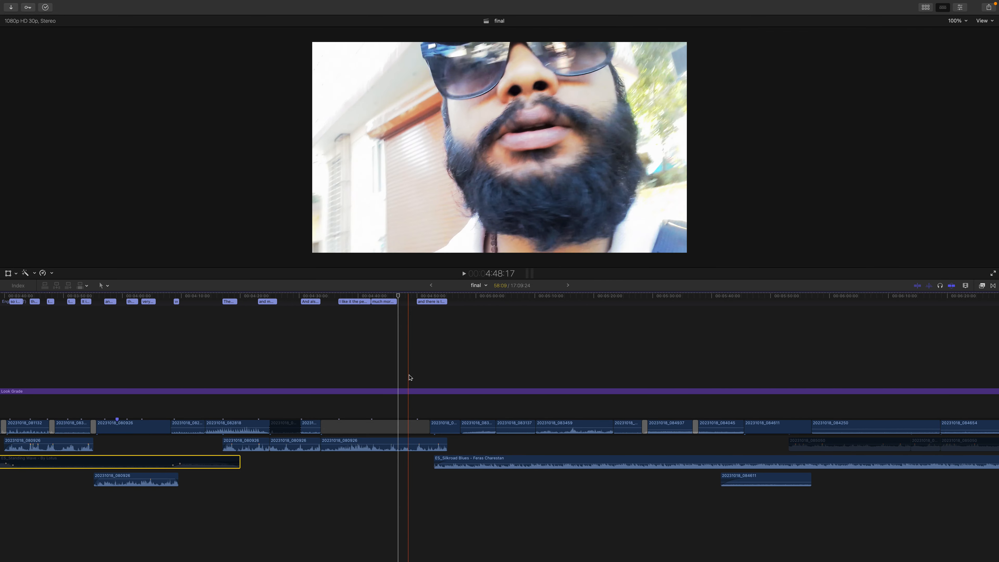
click(429, 370)
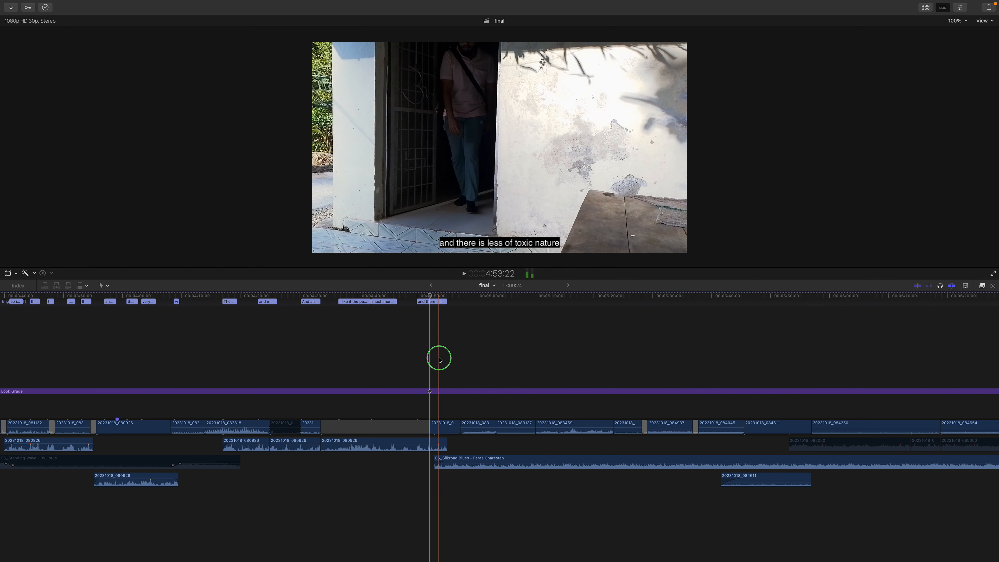
scroll(439, 359, right, 5)
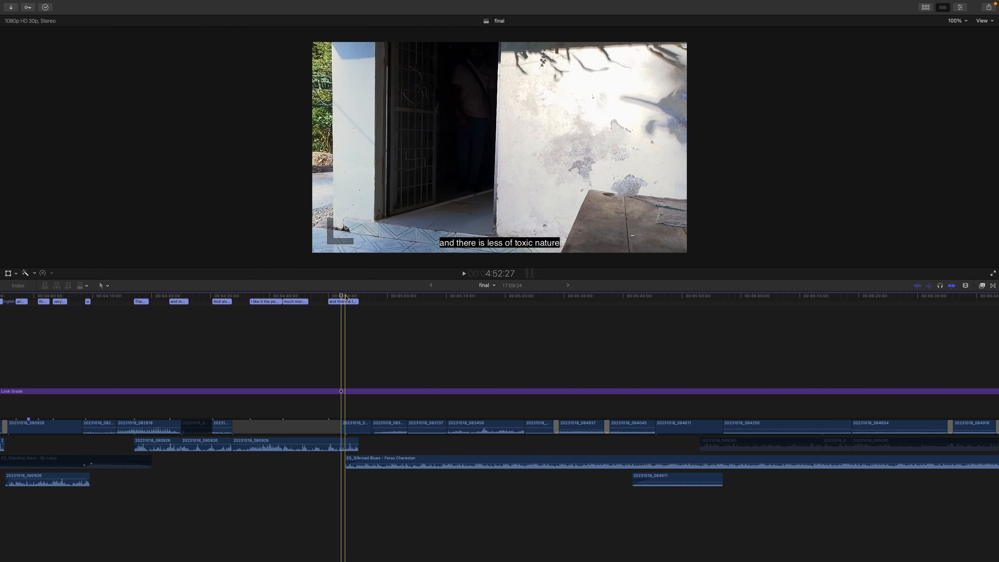
click(342, 297)
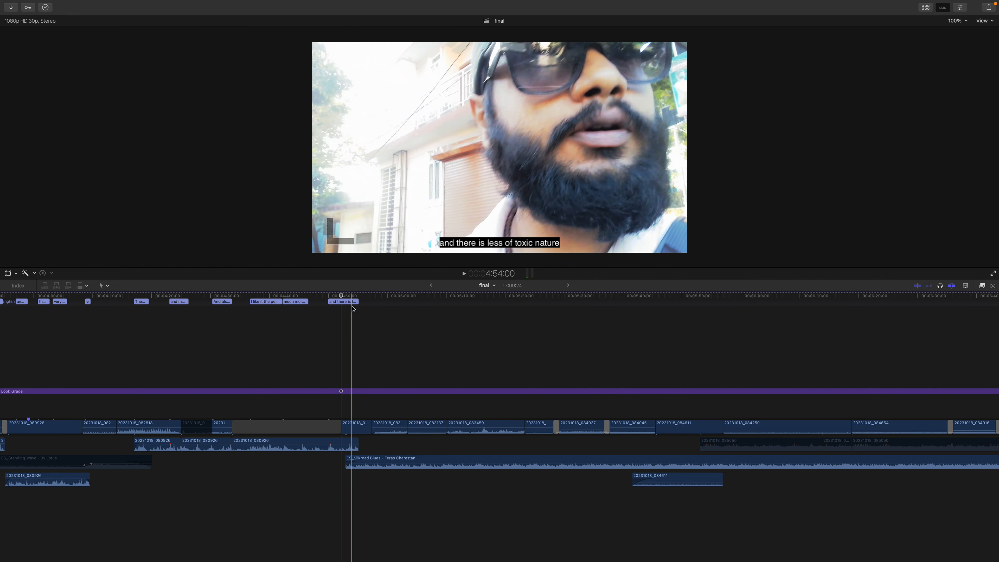
scroll(341, 297, left, 1)
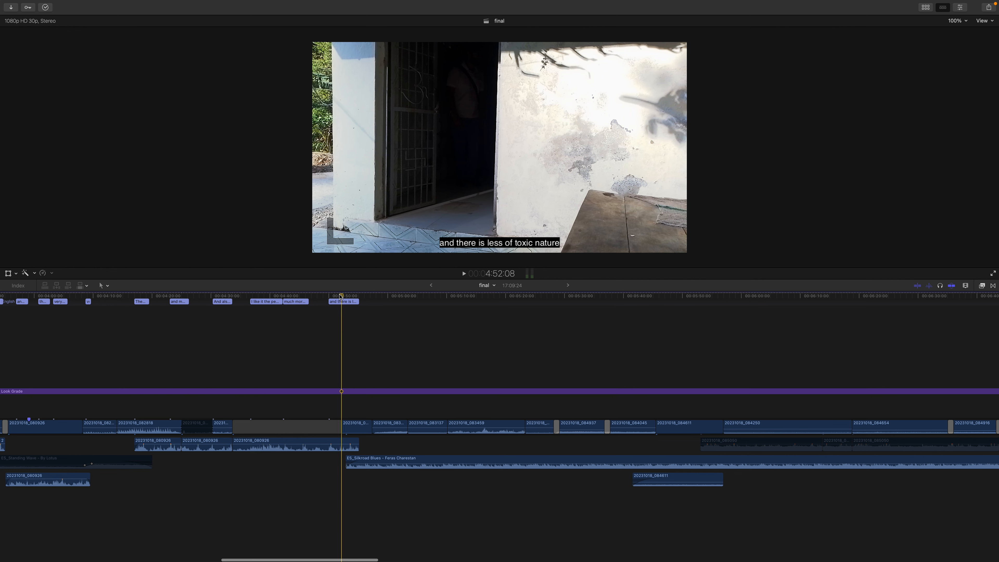
scroll(341, 297, left, 2)
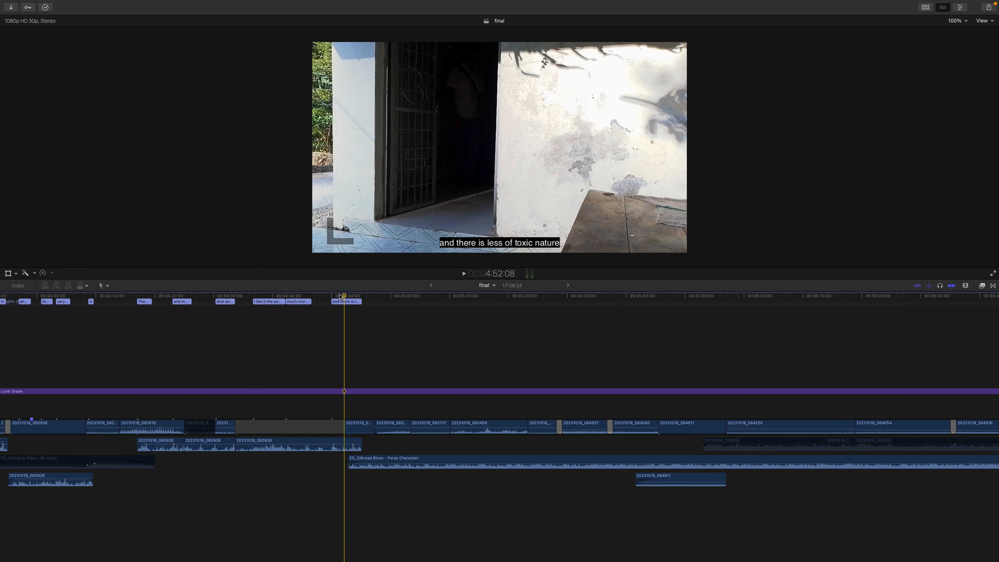
scroll(340, 295, right, 4)
drag(315, 296, 340, 315)
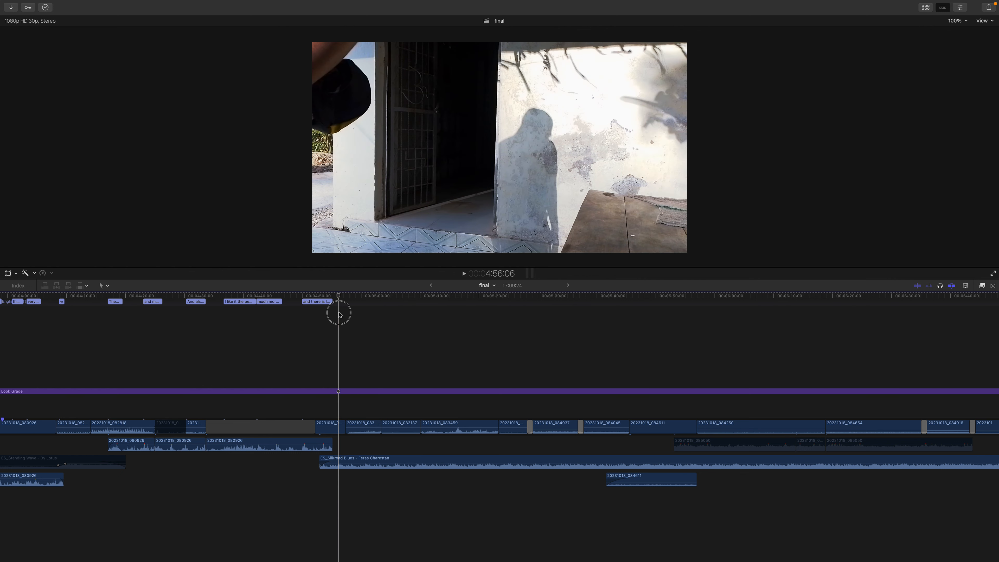
Disable the Silkroad Blues music clip
scroll(339, 312, left, 1)
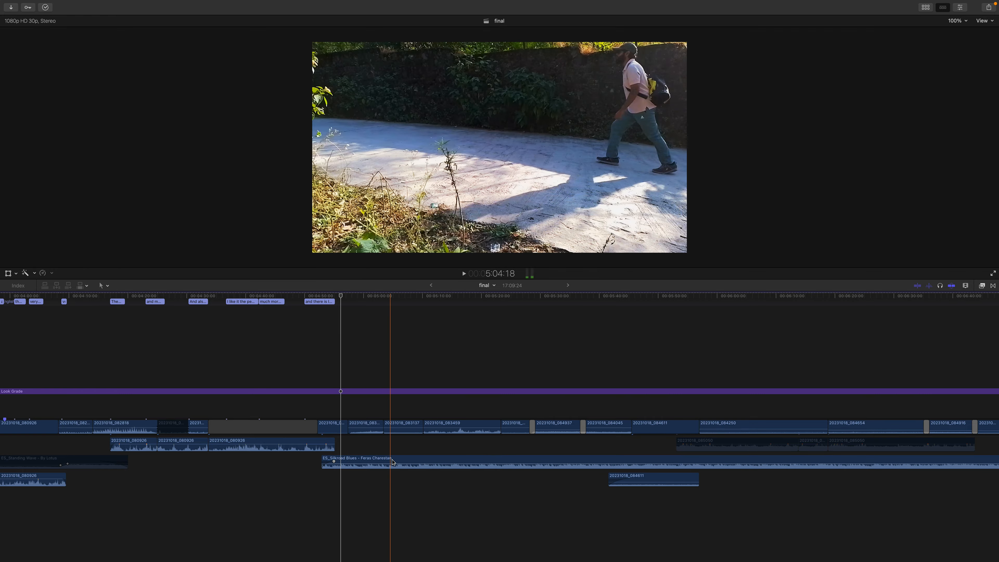
click(422, 461)
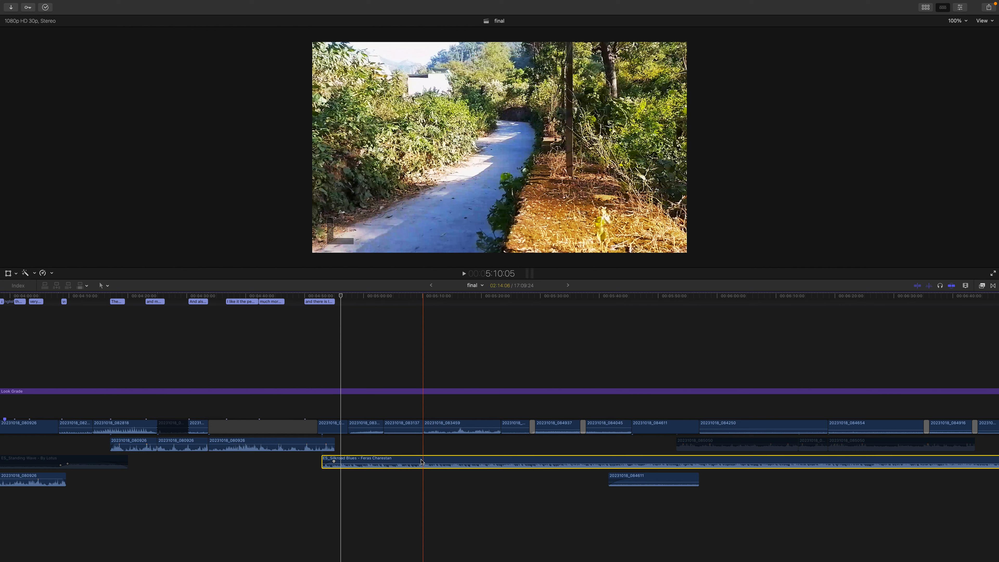
key(v)
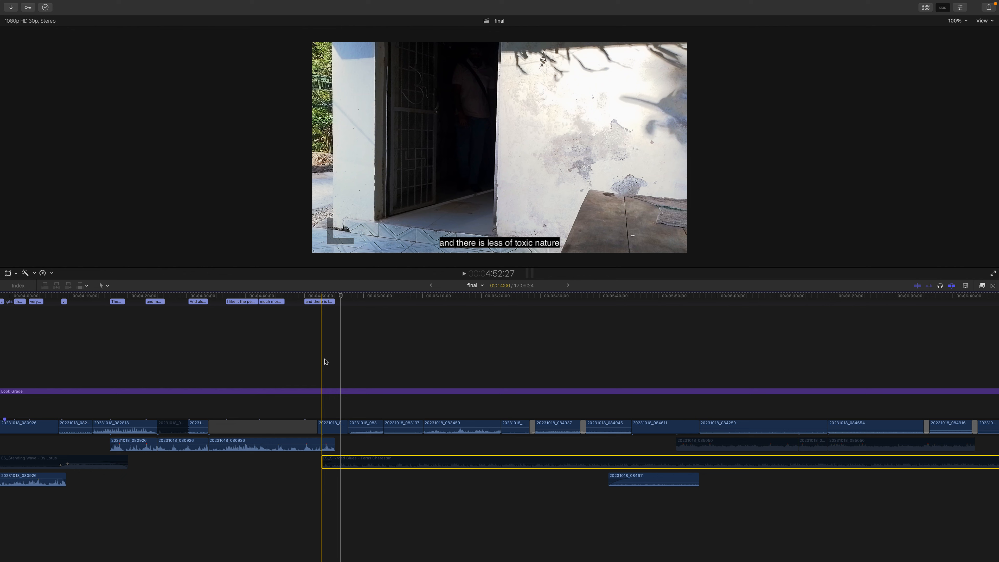
Scrub the B-roll from the start of the Silkroad Blues clip to the shot of the man sitting on a river rock
click(324, 362)
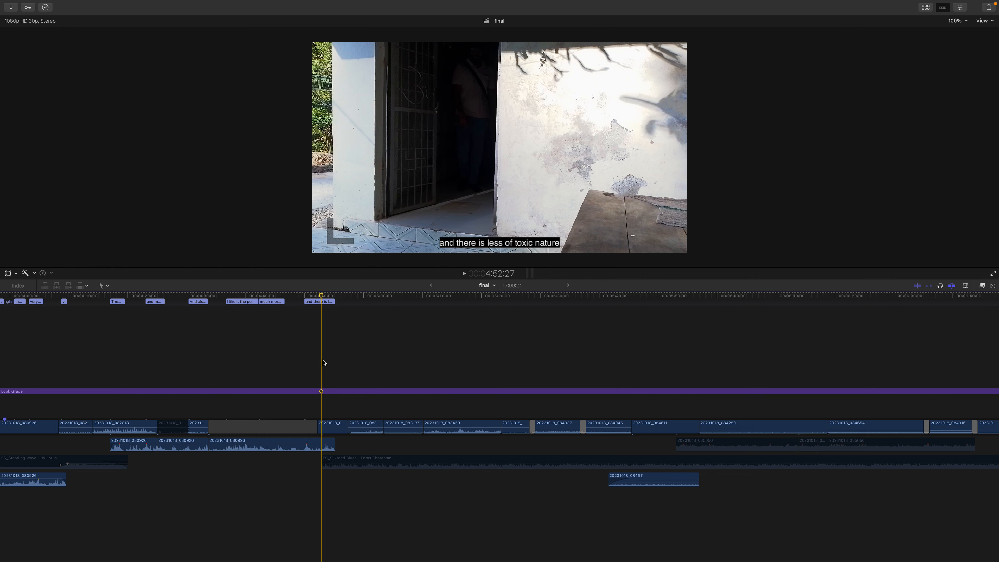
key(super+minus)
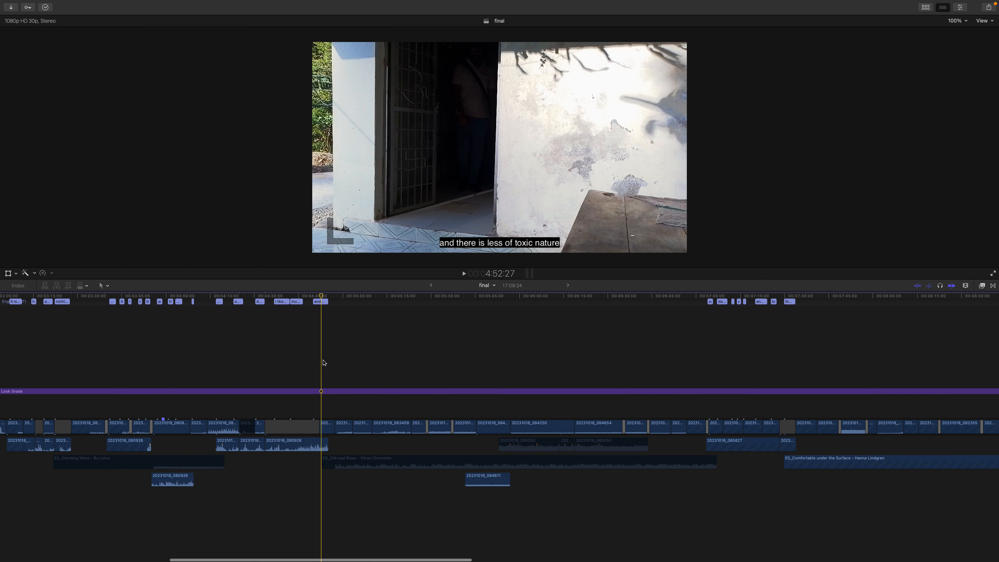
scroll(324, 362, right, 3)
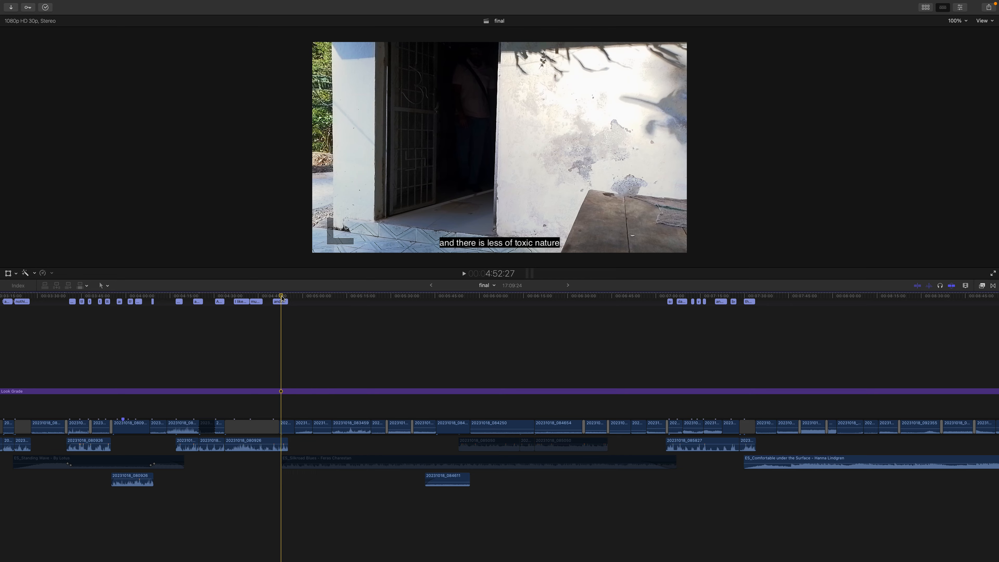
scroll(281, 296, right, 1)
drag(273, 297, 417, 318)
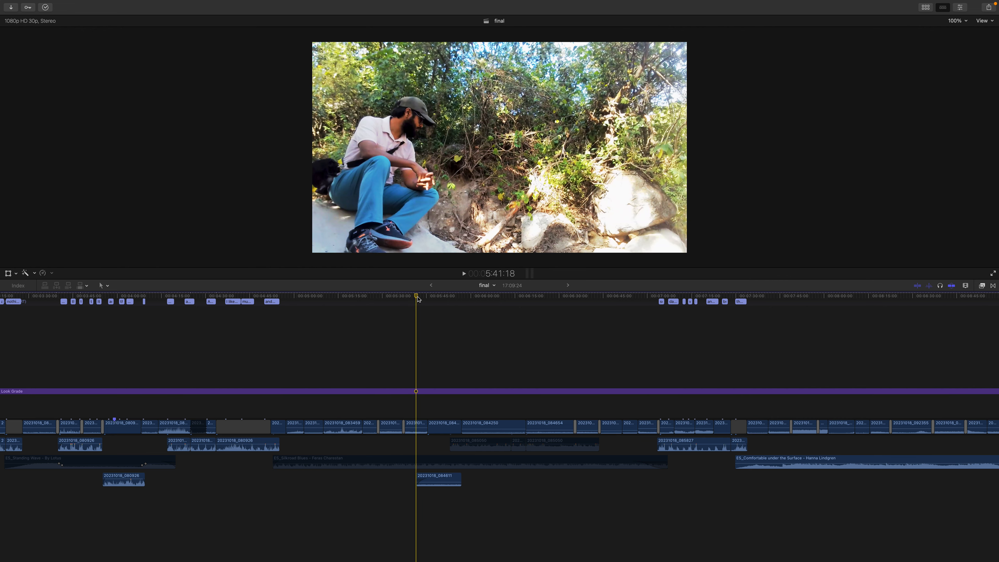
drag(417, 299, 511, 311)
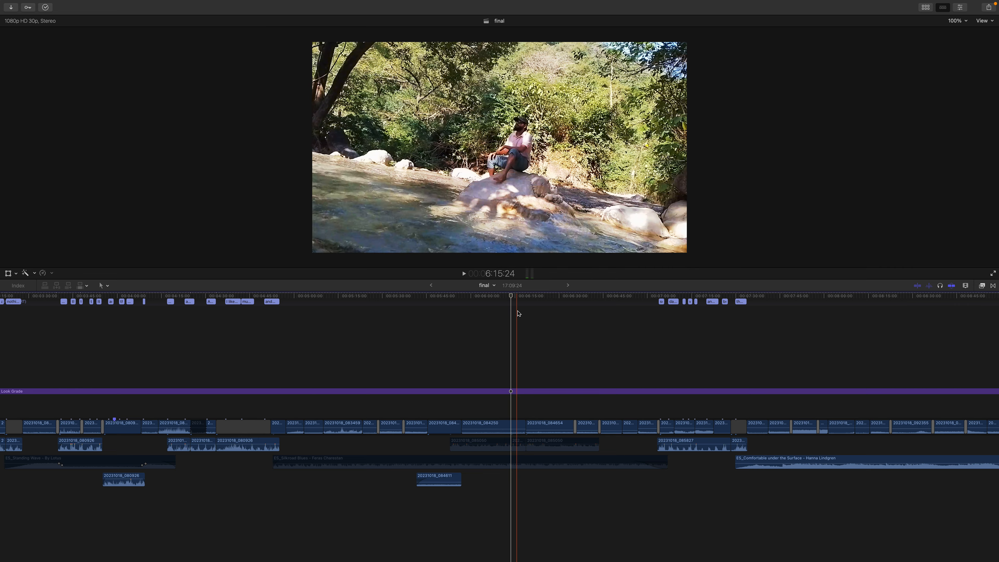
Scrub the remaining B-roll over the Silkroad Blues clip up to the "so when the humanity turns" caption
scroll(433, 311, right, 8)
drag(344, 299, 420, 305)
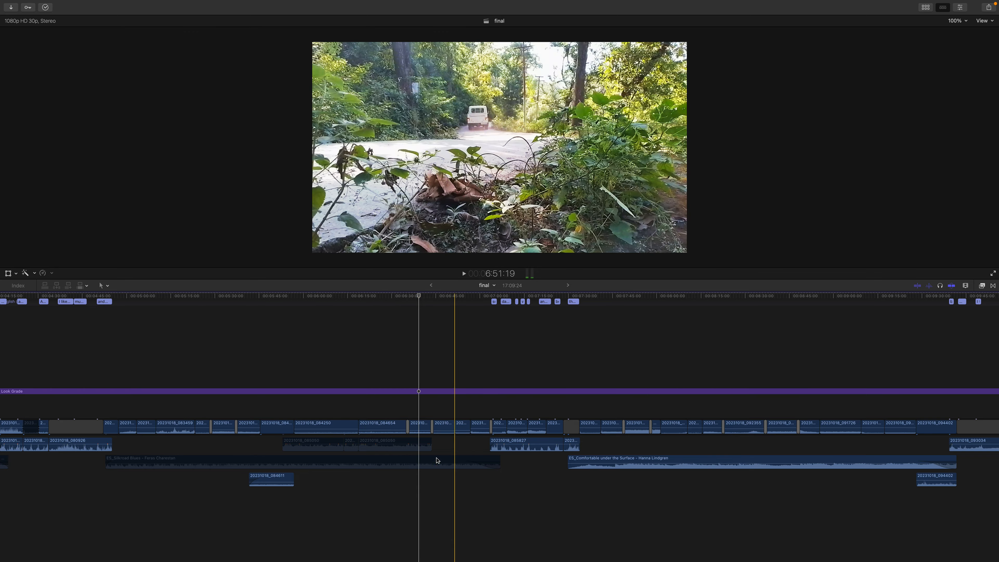
mouse_move(431, 463)
drag(417, 298, 492, 315)
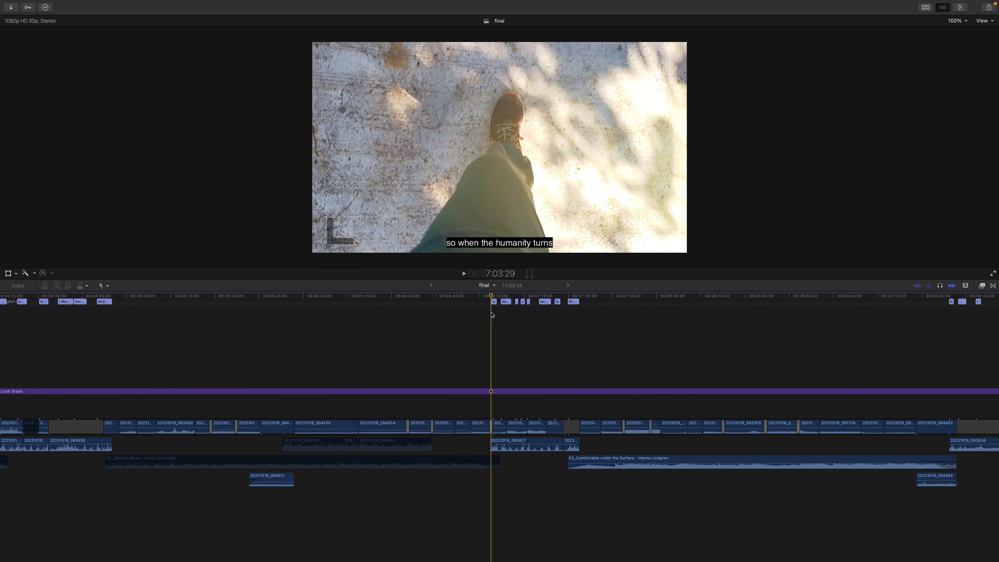
Play from the "so when the humanity turns" caption through to "dark toxic and negative"
key(space)
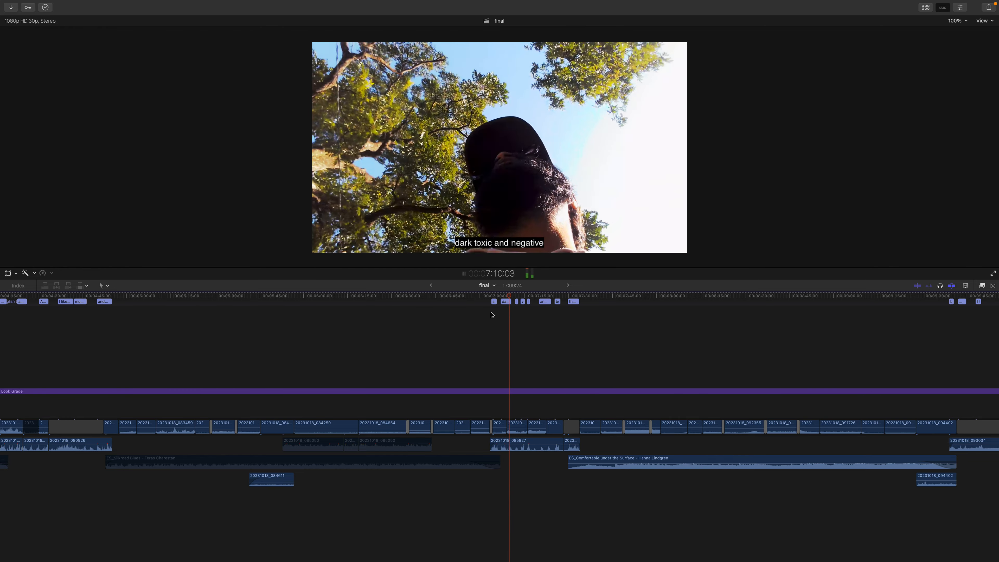
key(space)
scroll(492, 315, right, 3)
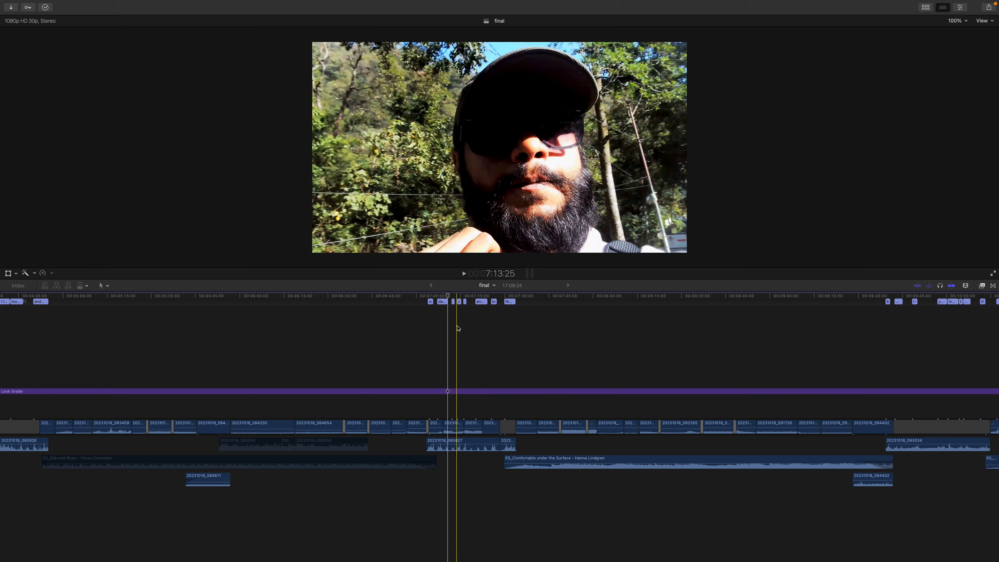
Scrub from the "look at the Sun" caption into "that we can stay positive even in the darkest of our times"
scroll(447, 329, right, 5)
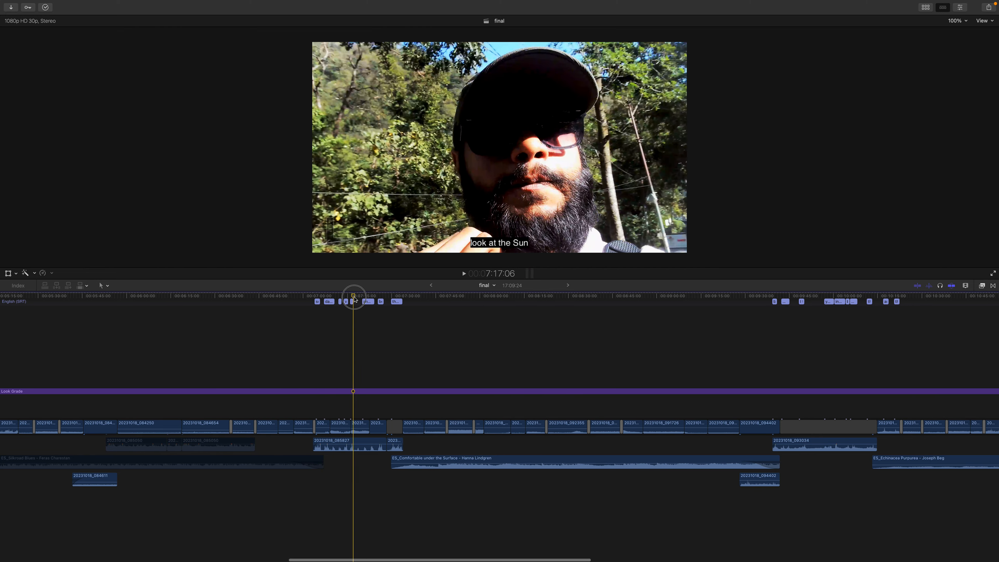
click(364, 301)
drag(365, 302, 390, 302)
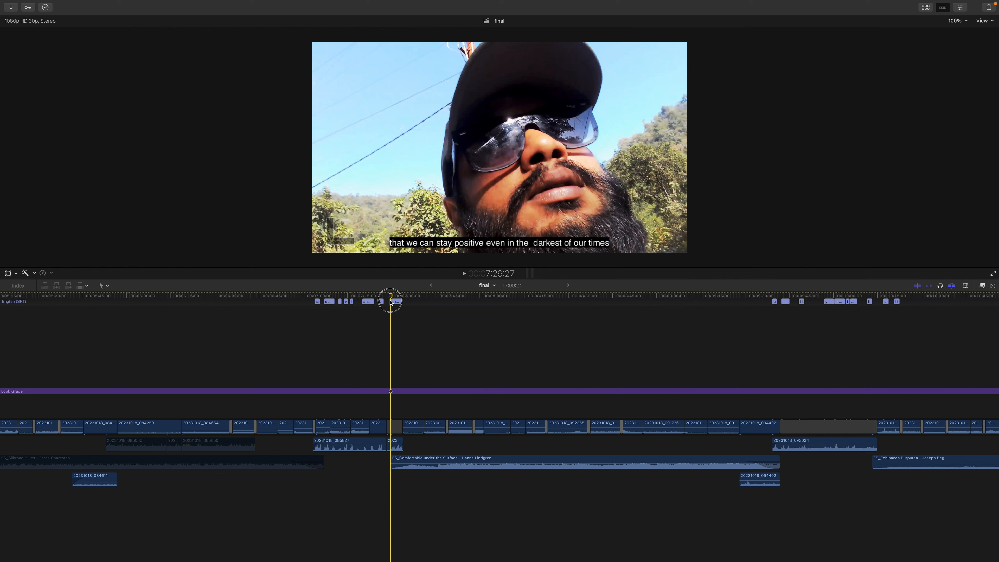
drag(391, 301, 399, 304)
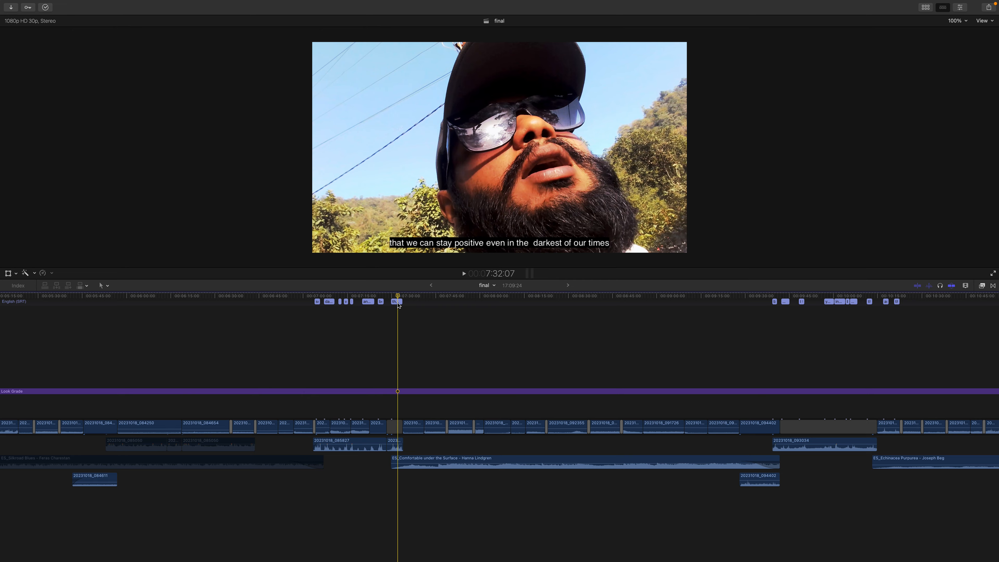
Scrub the B-roll over the Comfortable under the Surface music clip to the rocky path shot at 8:55:14
scroll(398, 305, right, 5)
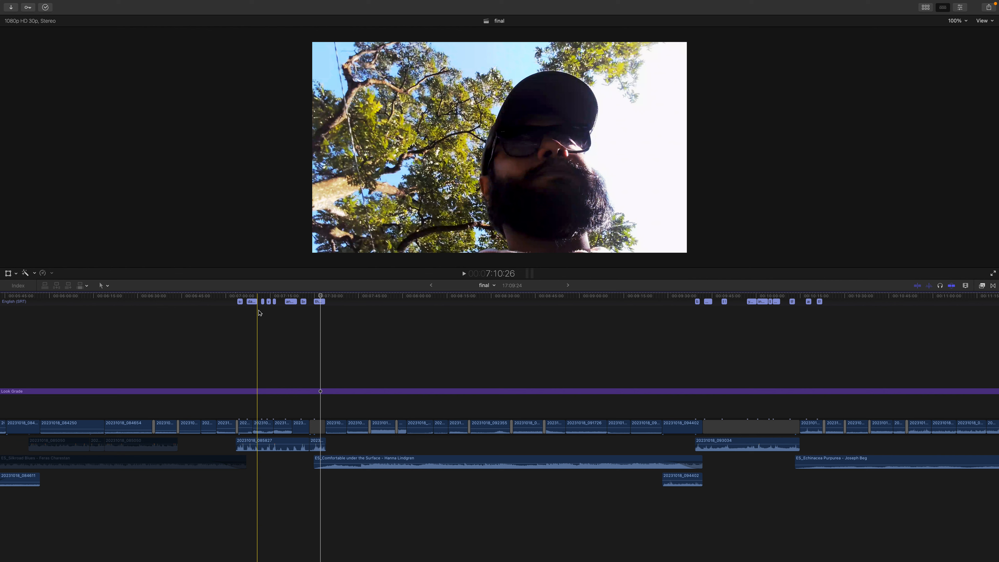
click(326, 297)
click(325, 298)
drag(326, 299, 563, 305)
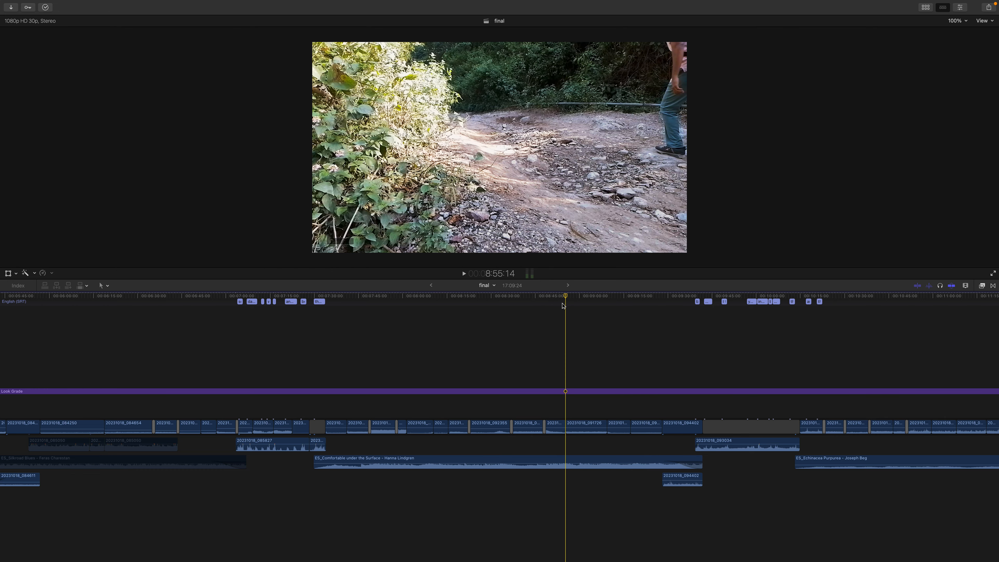
Scrub the remaining B-roll over the Comfortable under the Surface clip from the rocky path to the stream shot at 9:36:07
scroll(563, 305, right, 5)
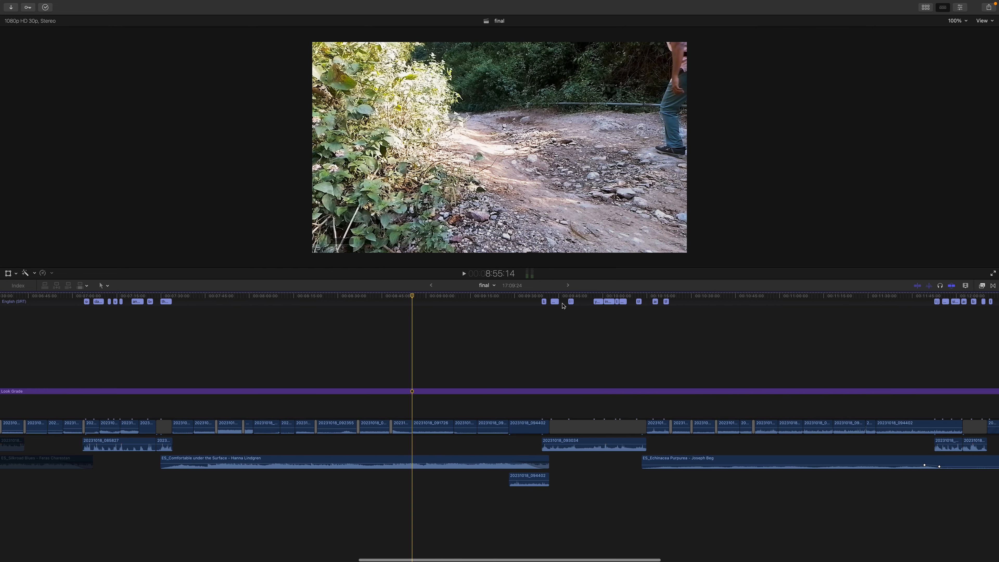
click(433, 298)
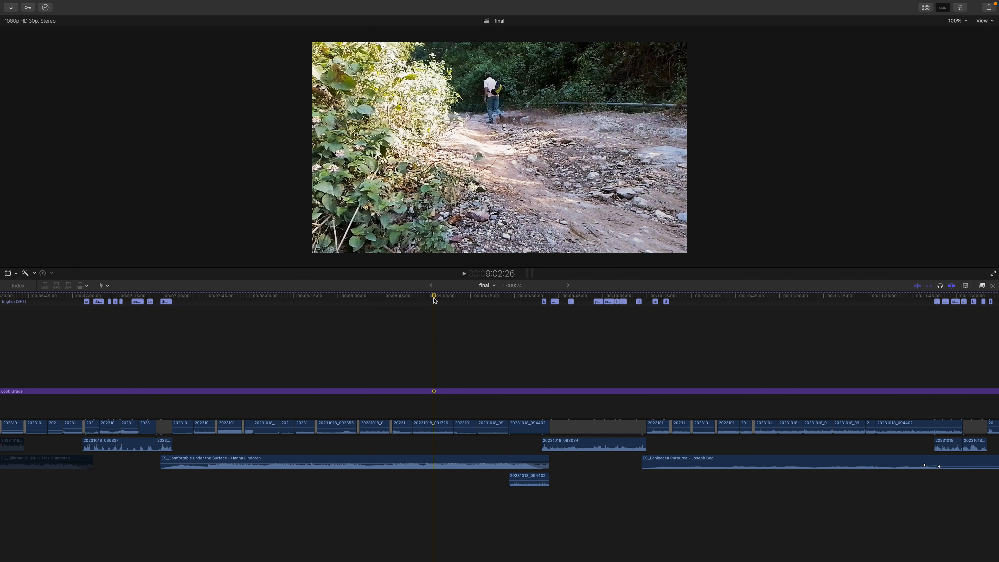
scroll(425, 298, right, 1)
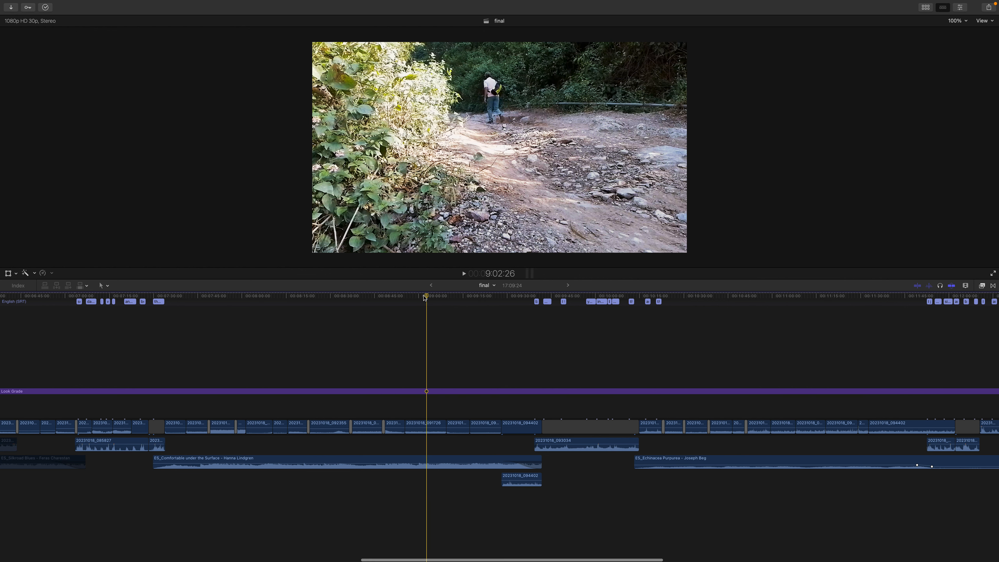
drag(425, 298, 504, 308)
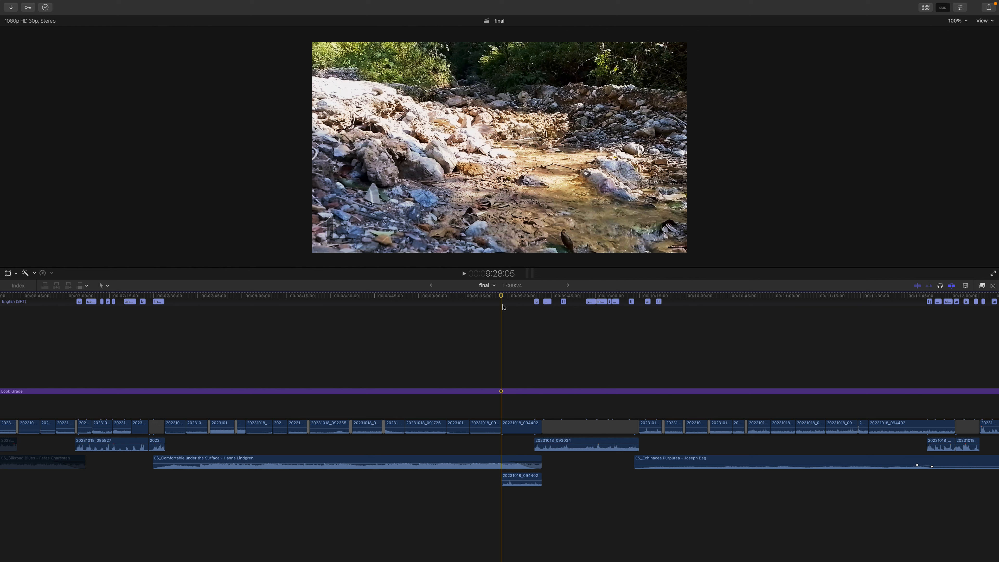
mouse_move(503, 299)
mouse_down()
mouse_move(480, 304)
mouse_move(493, 305)
mouse_up()
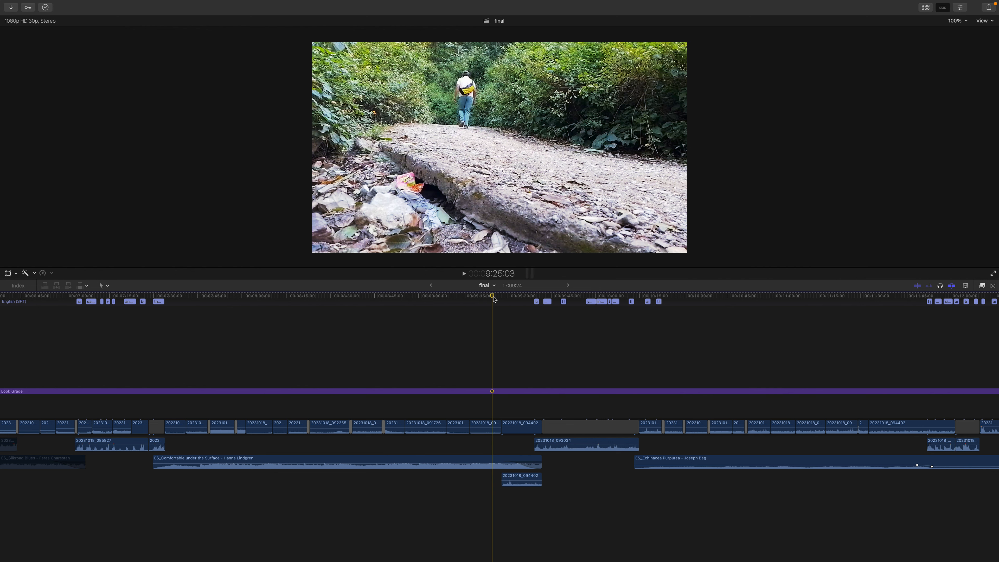
drag(494, 300, 526, 302)
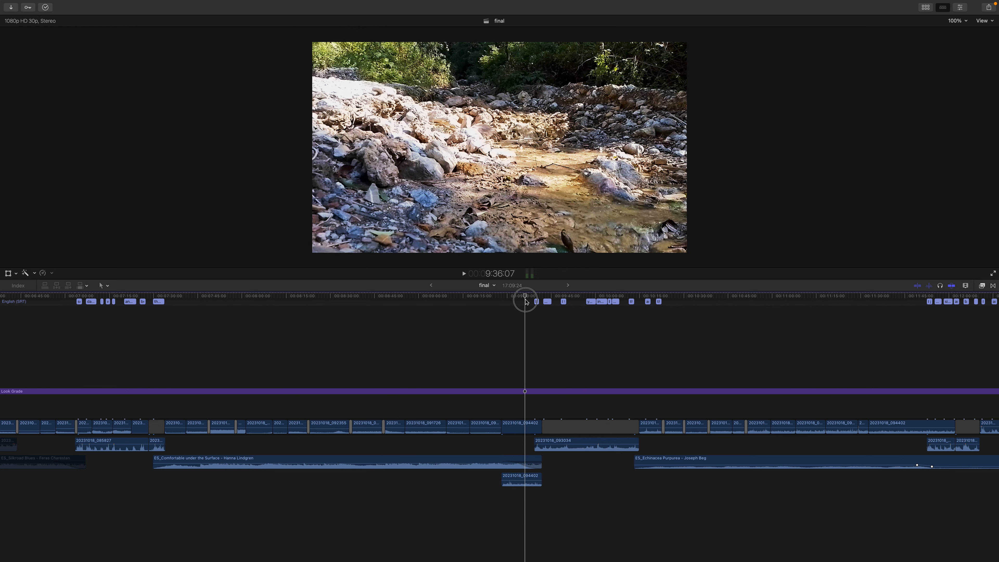
Move from the stream shot into the voice-over section and play it through the "in such a quiet way" caption
scroll(526, 302, right, 5)
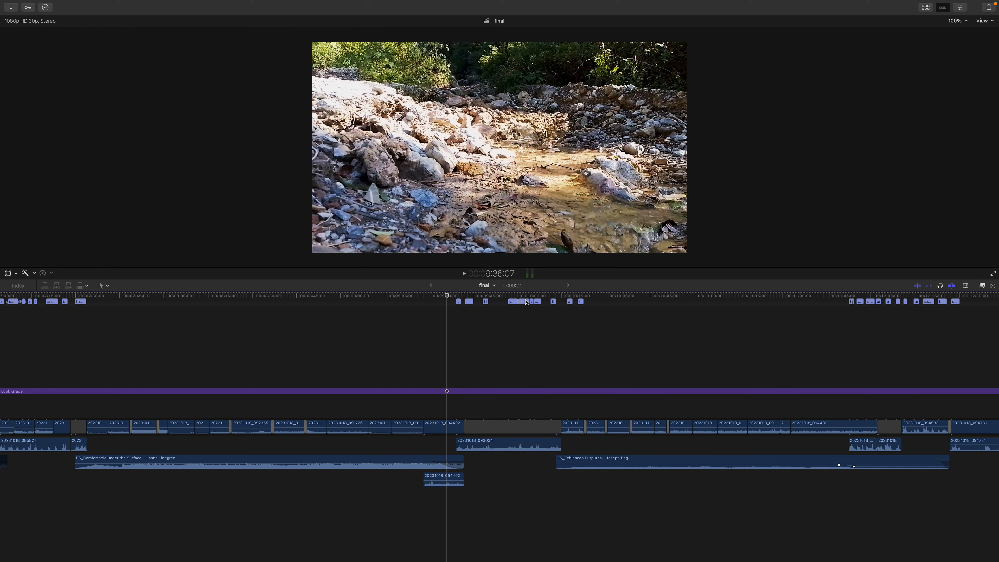
click(448, 298)
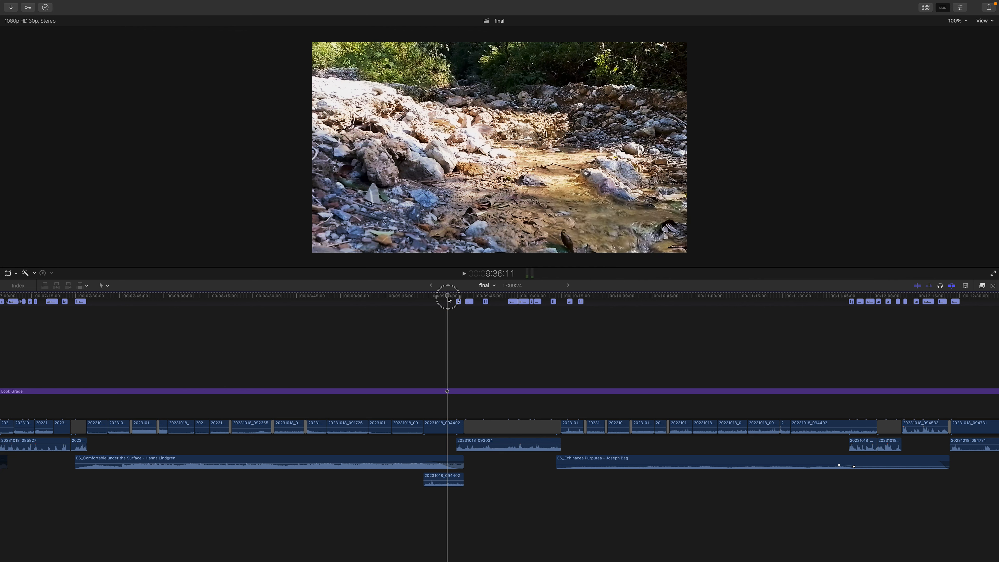
drag(449, 299, 485, 327)
key(space)
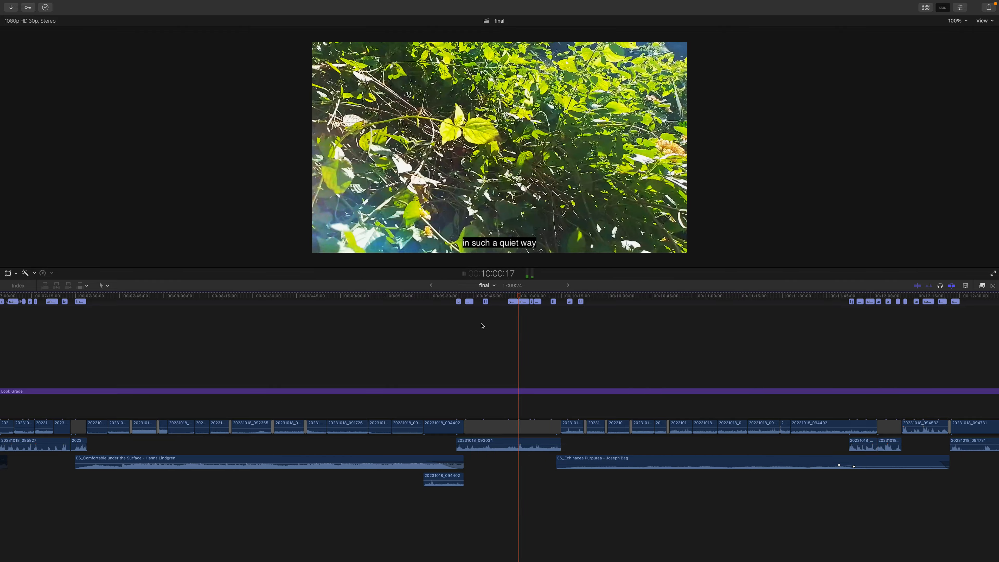
key(space)
Scrub from the "that our every action has a noise" caption across the start of Echinacea Purpurea to "and thank you sun"
scroll(525, 335, right, 5)
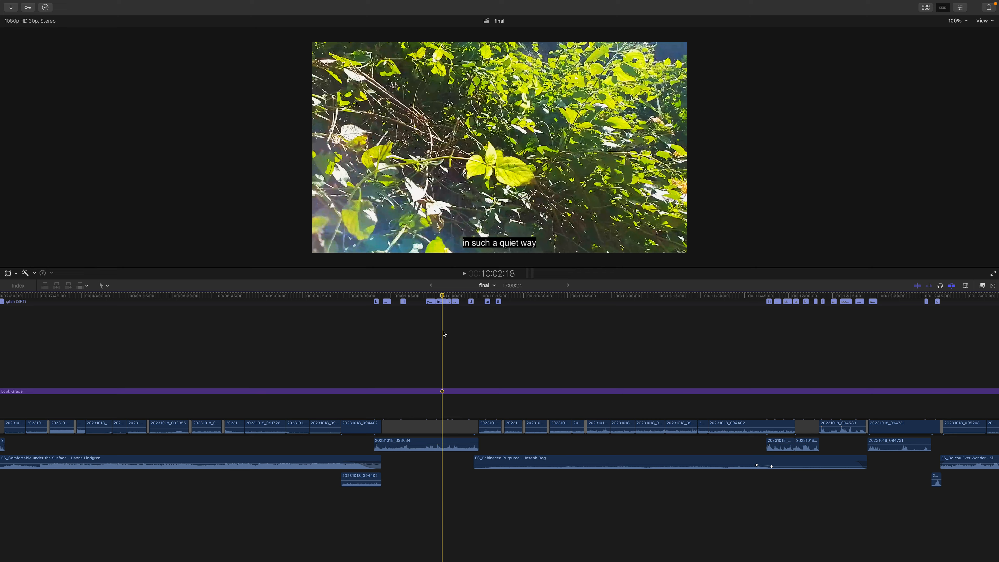
click(478, 297)
click(474, 298)
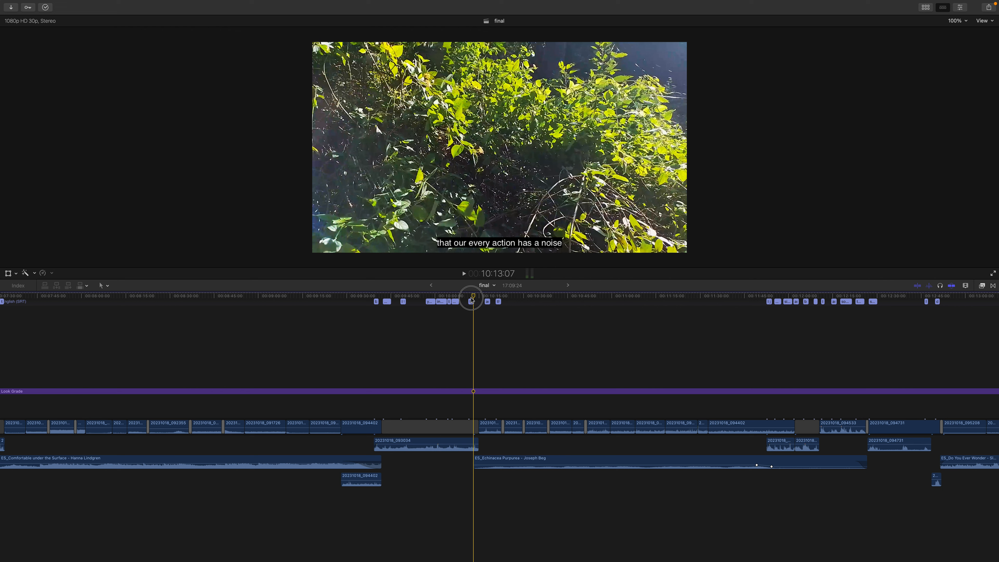
click(472, 299)
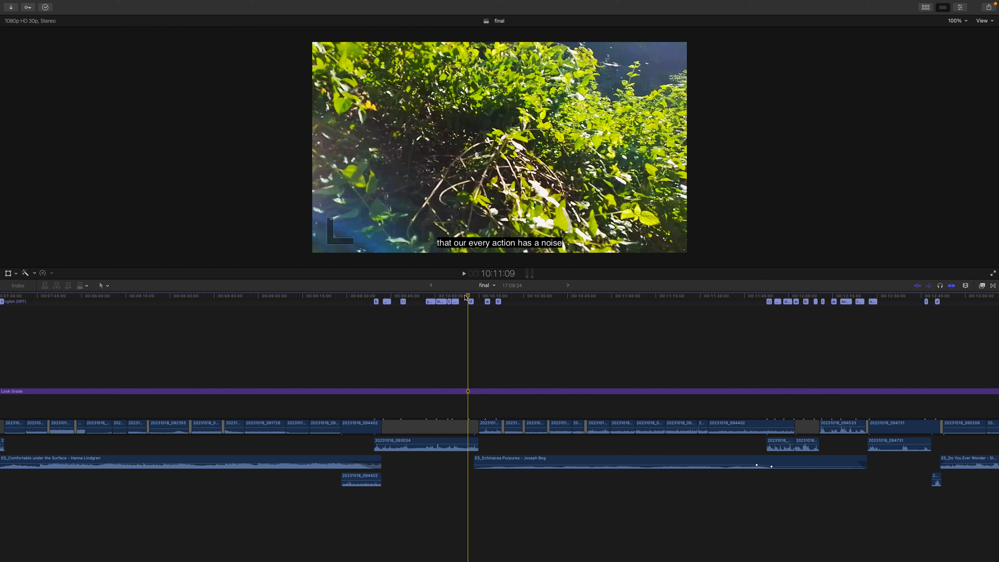
click(473, 298)
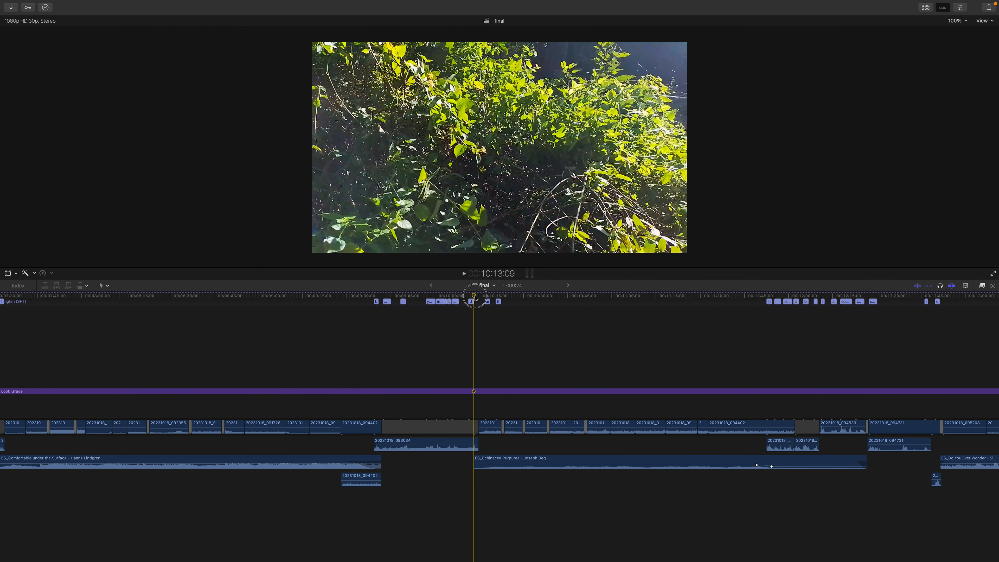
click(479, 298)
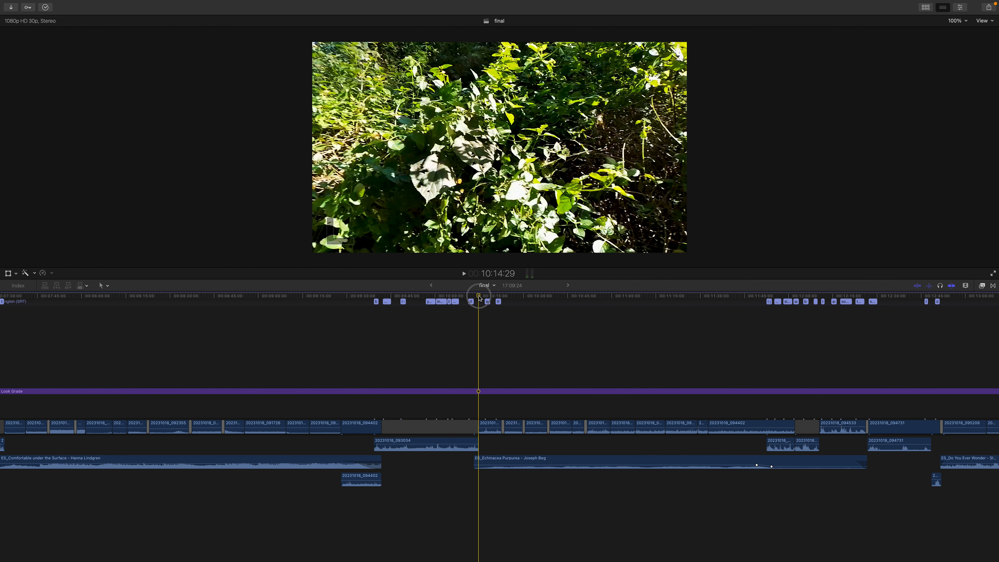
scroll(480, 298, right, 5)
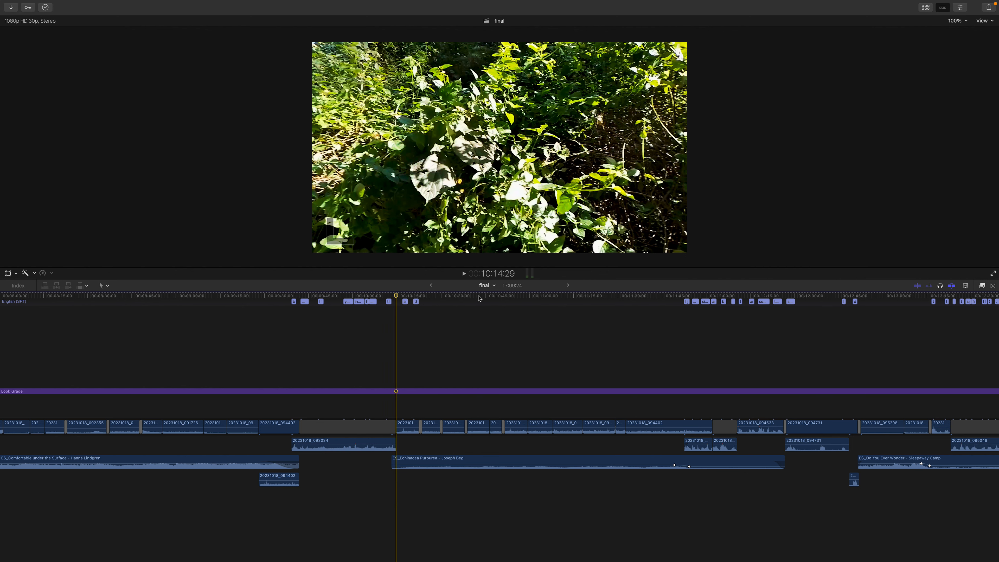
drag(396, 298, 408, 299)
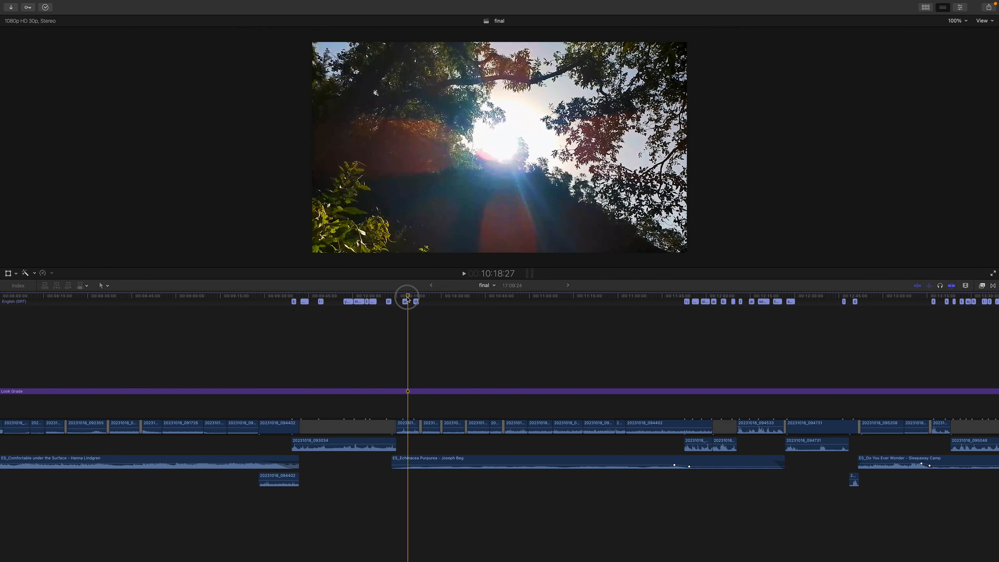
drag(407, 299, 403, 300)
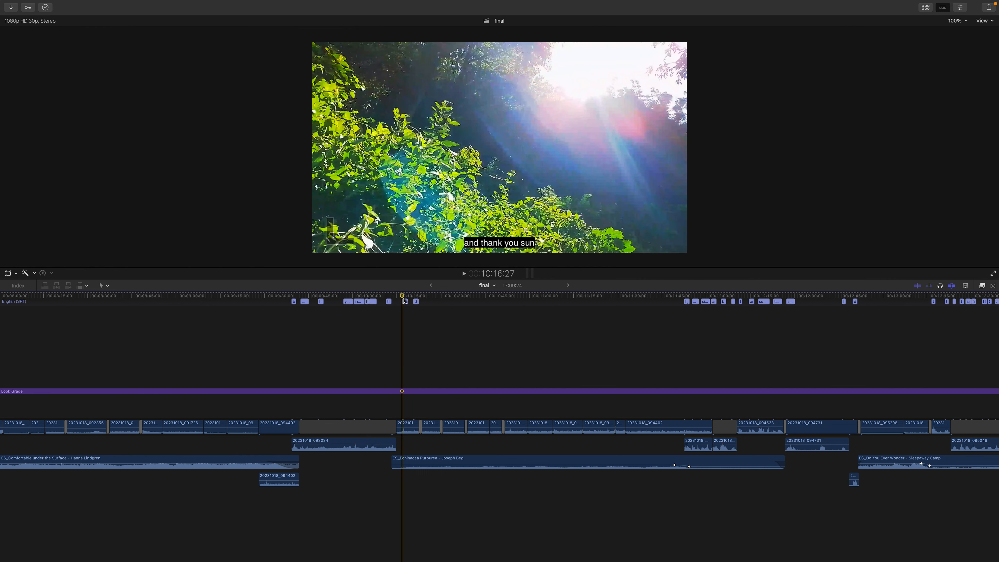
Scrub the B-roll over the Echinacea Purpurea clip through the stream shots up to 11:49:06, ending back at 11:43:01
drag(403, 298, 573, 309)
drag(583, 300, 606, 303)
scroll(606, 303, right, 3)
scroll(606, 303, right, 2)
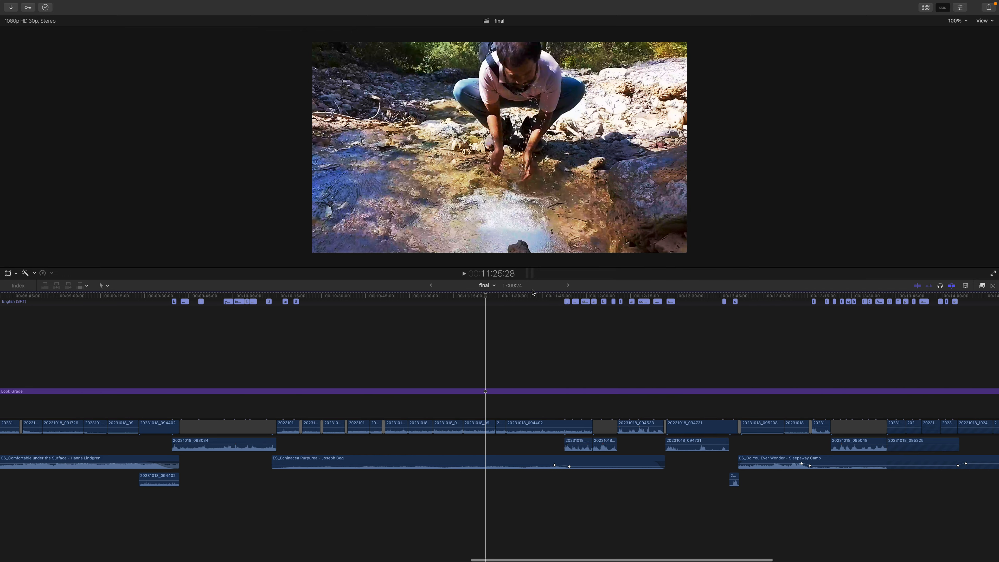
click(497, 300)
drag(497, 300, 555, 302)
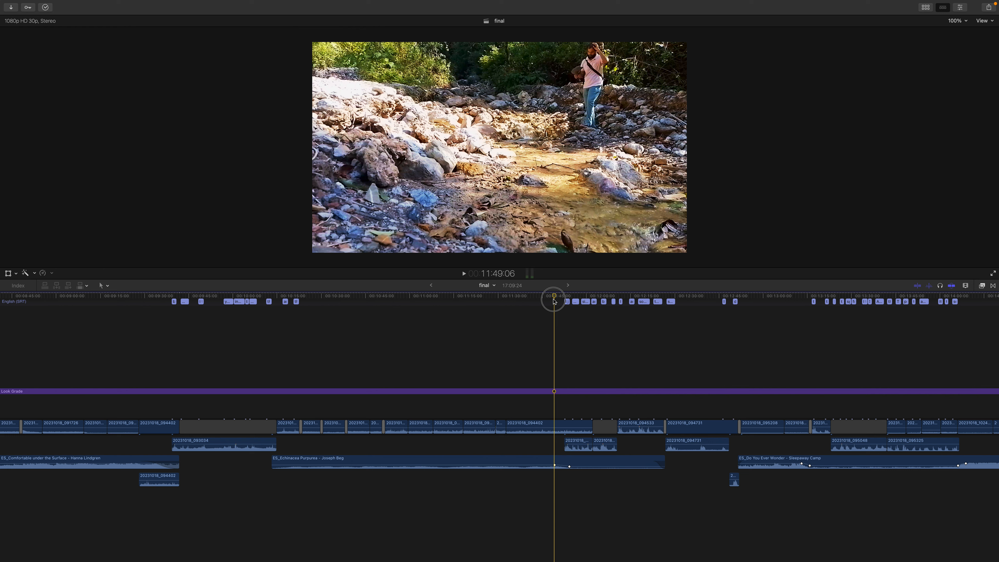
drag(555, 301, 535, 302)
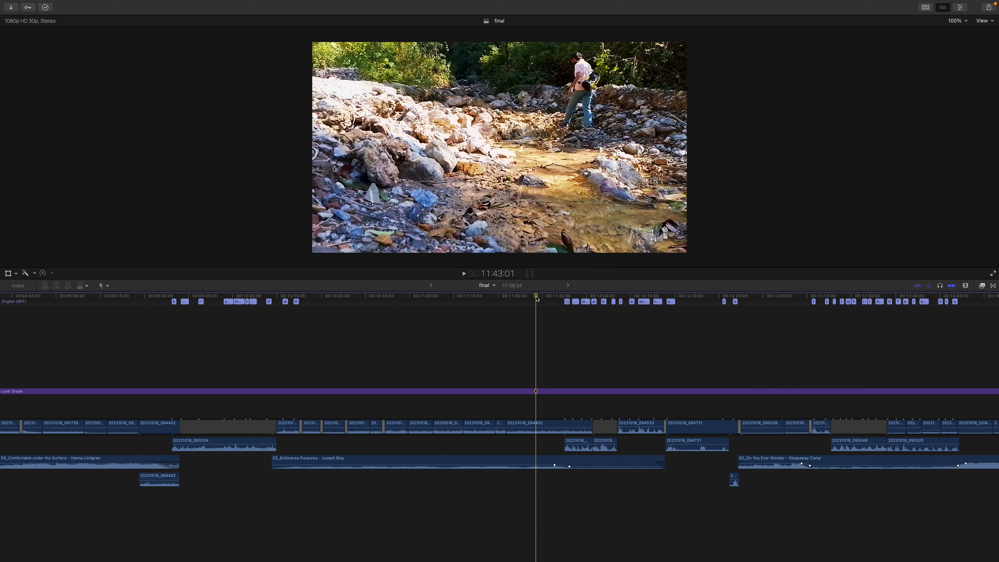
Recheck the stream B-roll from 11:13:26 and play the following captions through "since like 15/20 mins"
scroll(538, 298, right, 5)
click(439, 299)
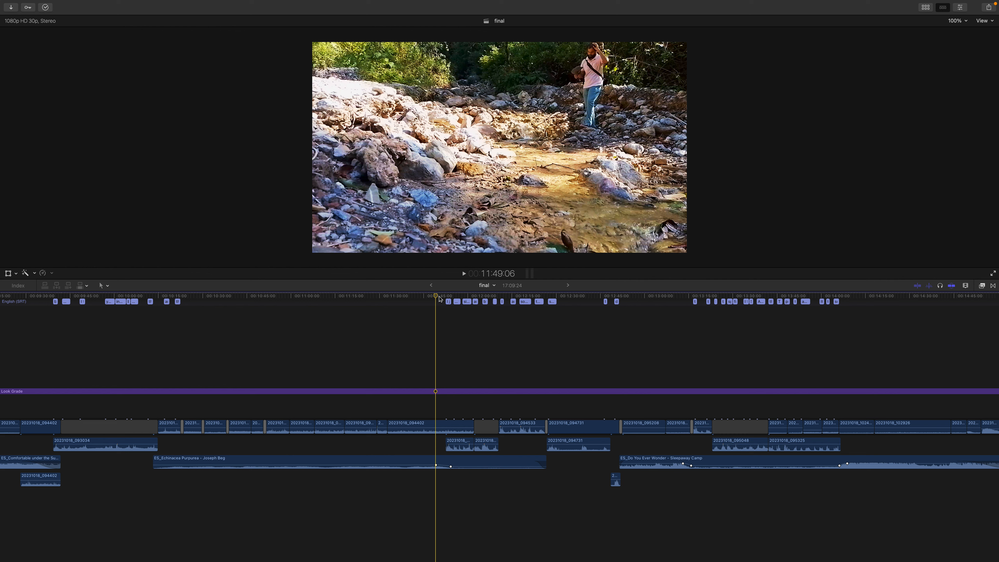
drag(437, 297, 332, 302)
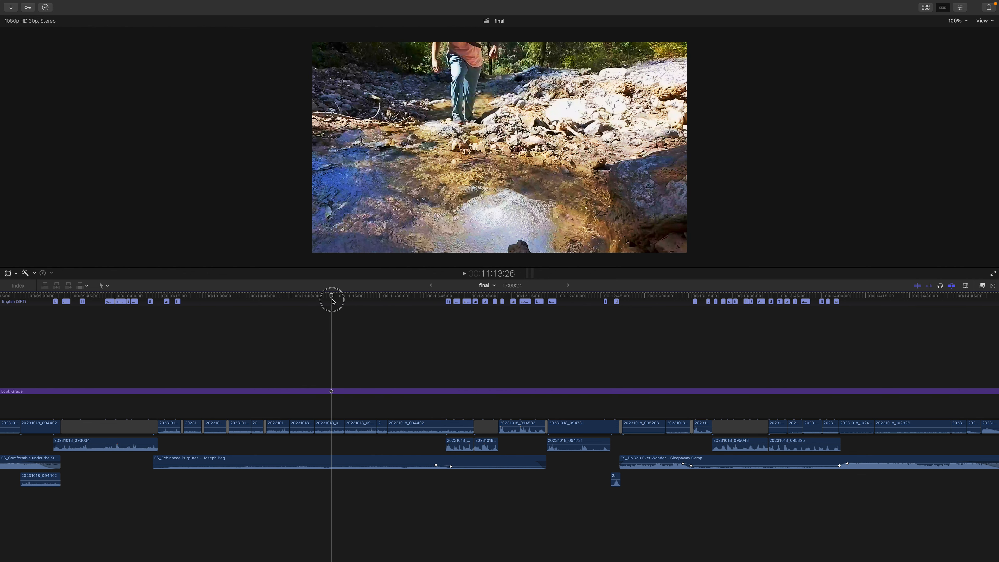
drag(332, 302, 444, 309)
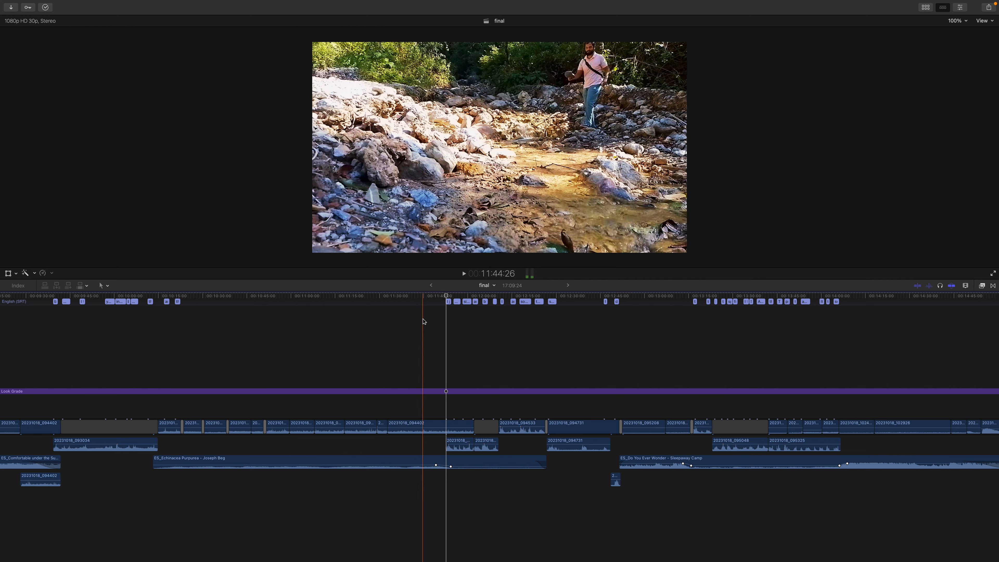
key(space)
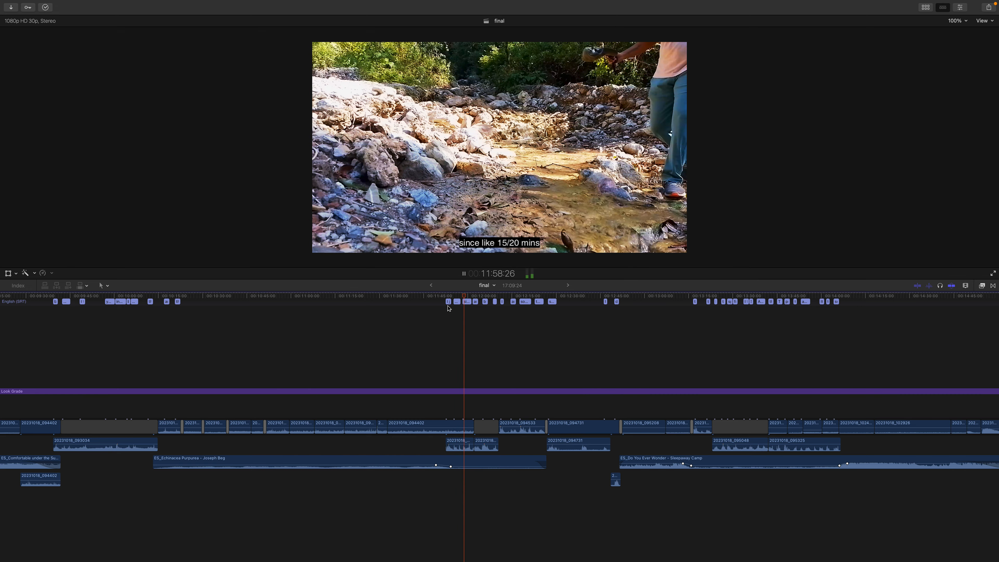
scroll(448, 308, right, 5)
key(space)
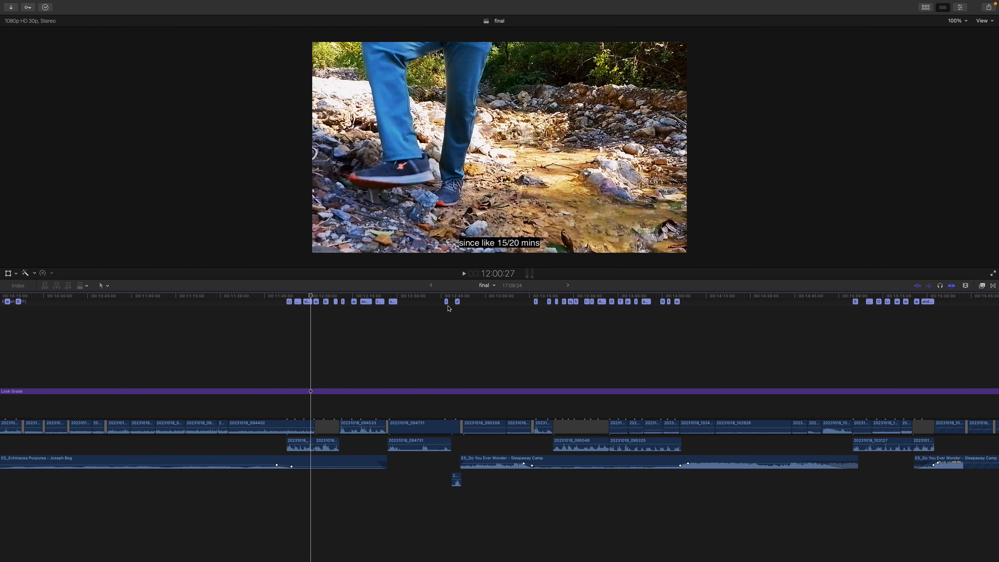
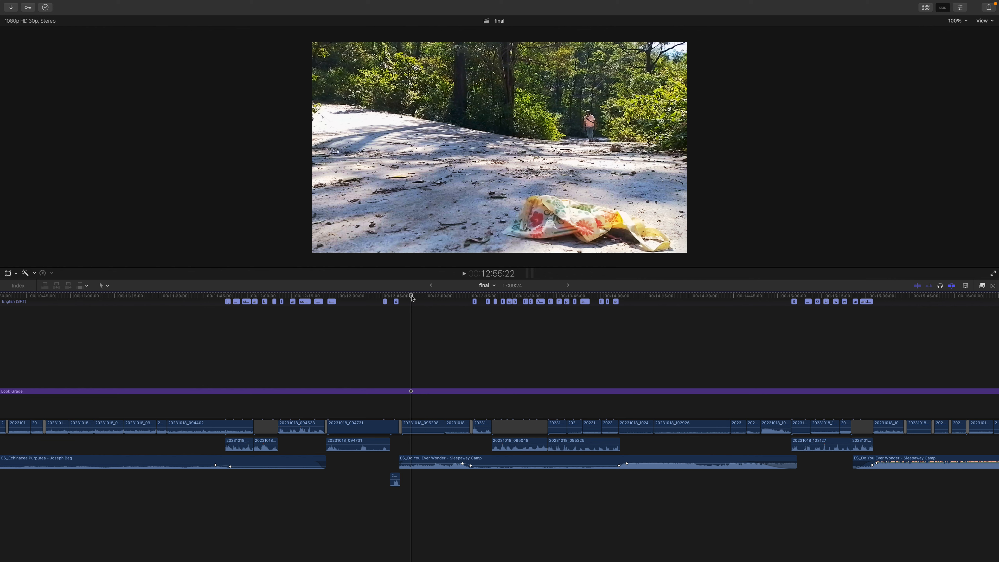
Scrub from the 12:55:22 road shot into the next talking section and play through the "from the stream" caption
scroll(363, 296, right, 1)
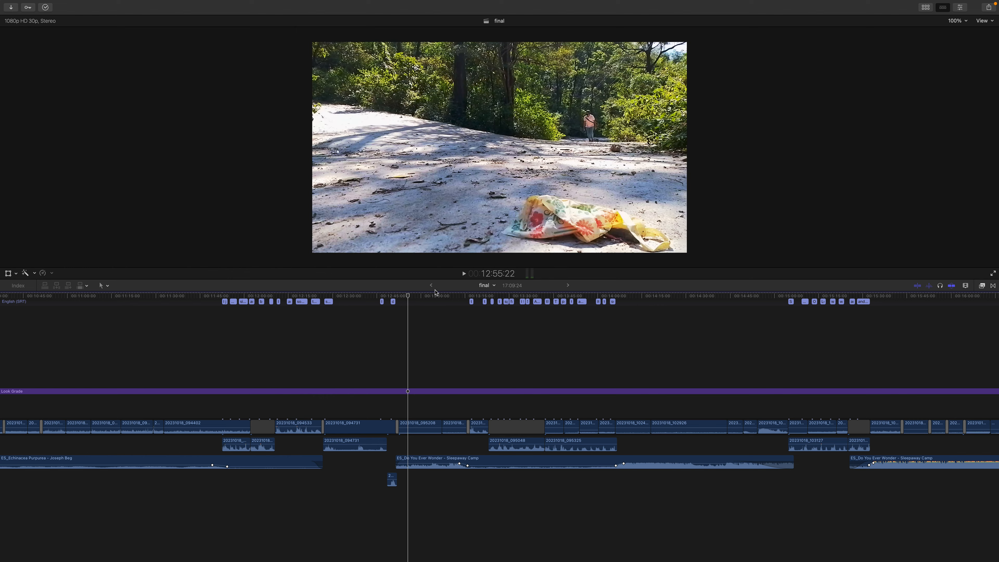
drag(408, 296, 498, 310)
key(space)
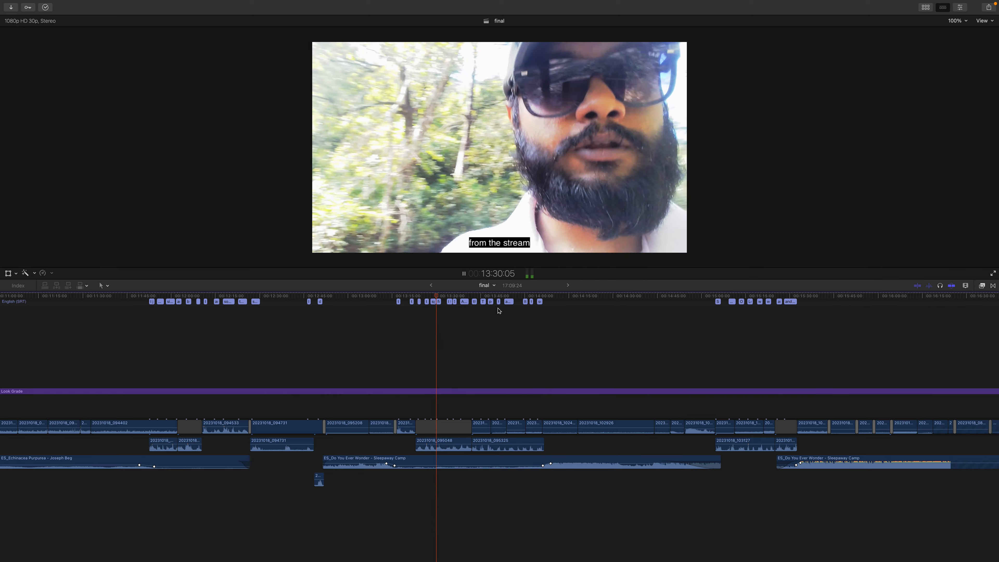
key(space)
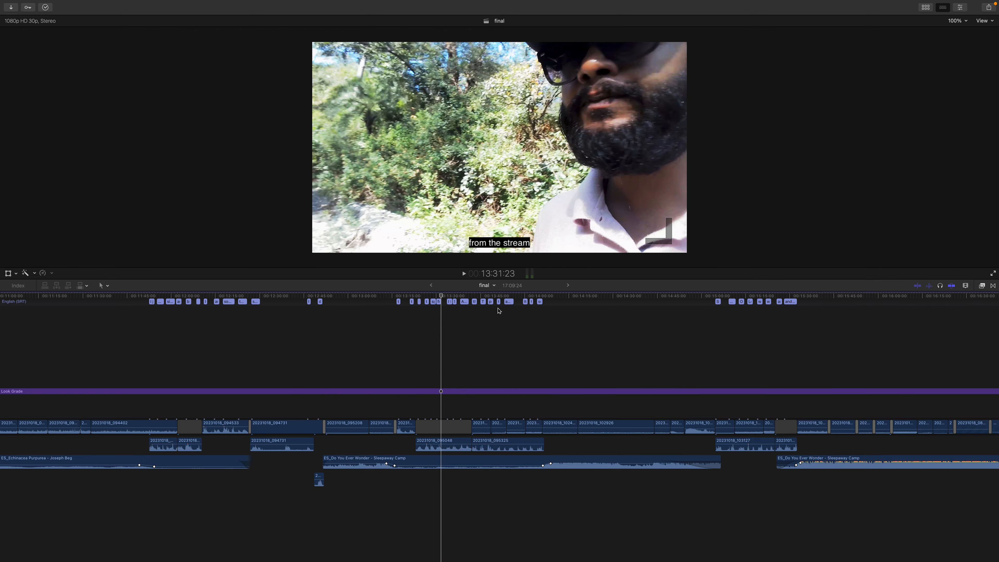
Scrub past the "the best part about it is" caption and play through "team for this" to 13:53:00
drag(452, 296, 473, 300)
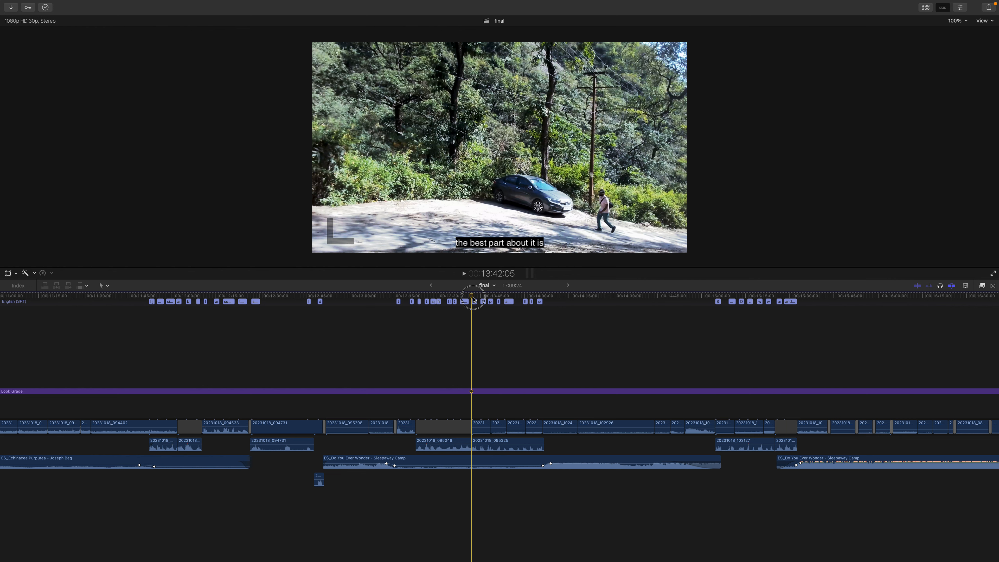
drag(473, 300, 490, 301)
key(space)
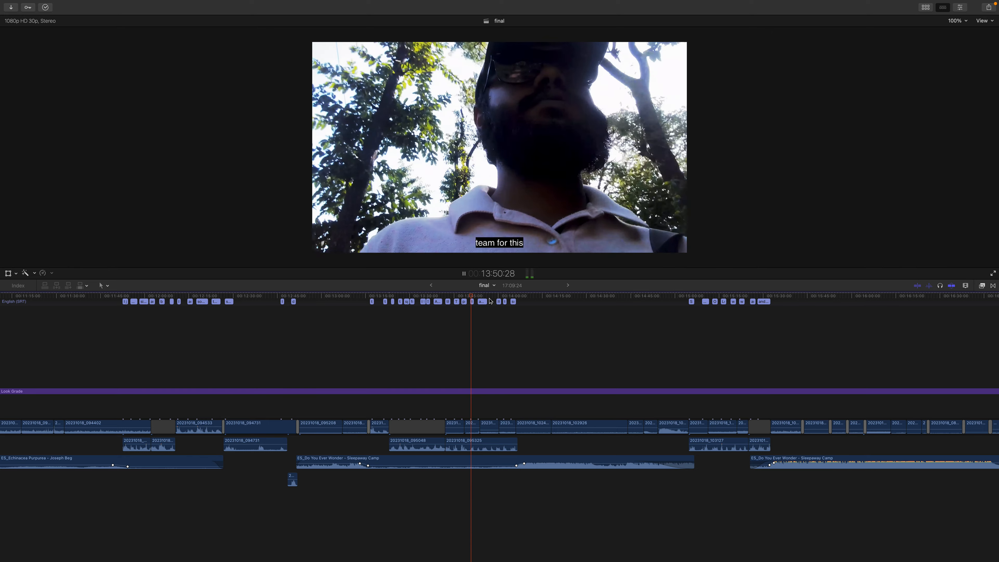
key(space)
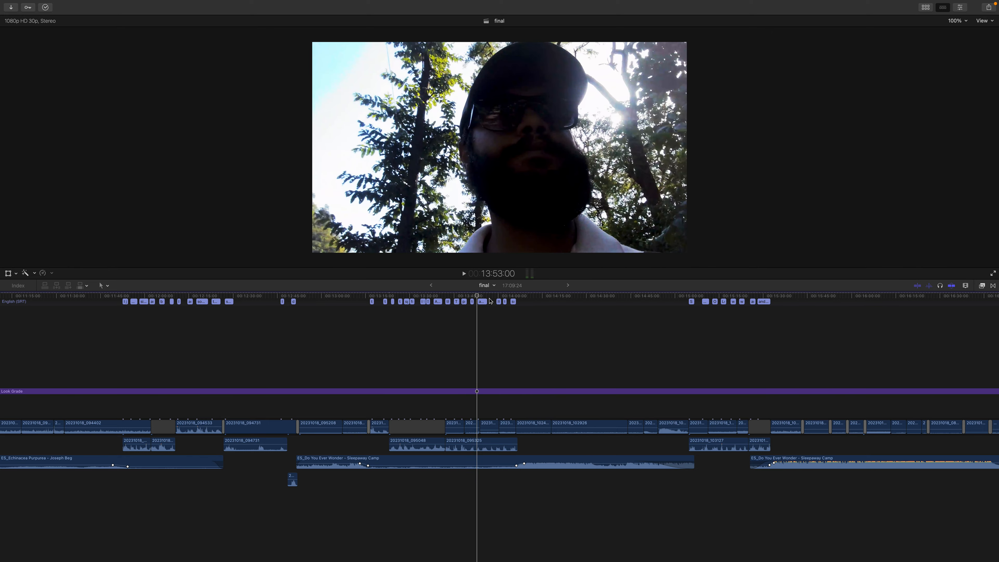
Step through the B-roll from the "and I'm a trained video editor" caption to "It is kind of in my blood"
scroll(480, 298, right, 2)
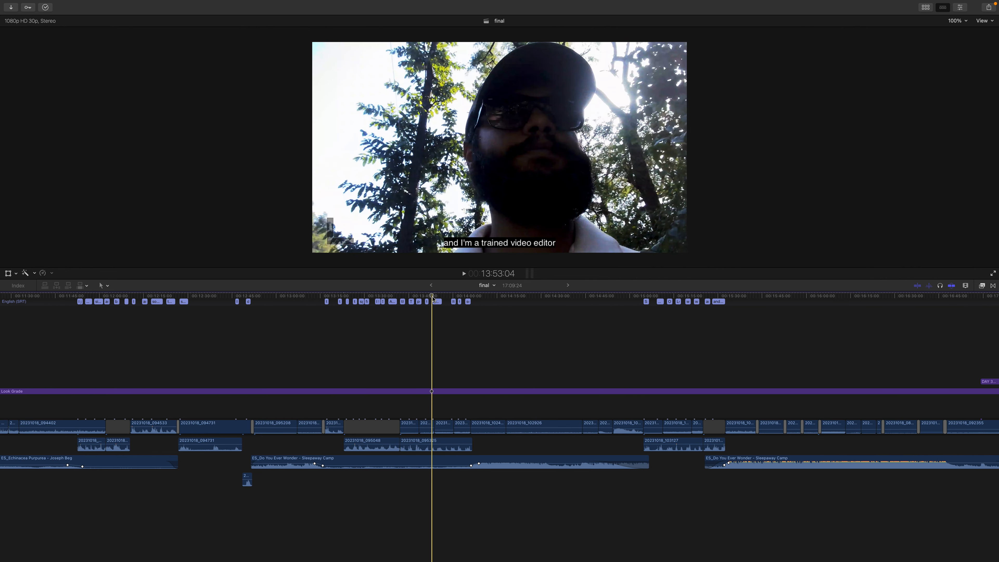
click(441, 299)
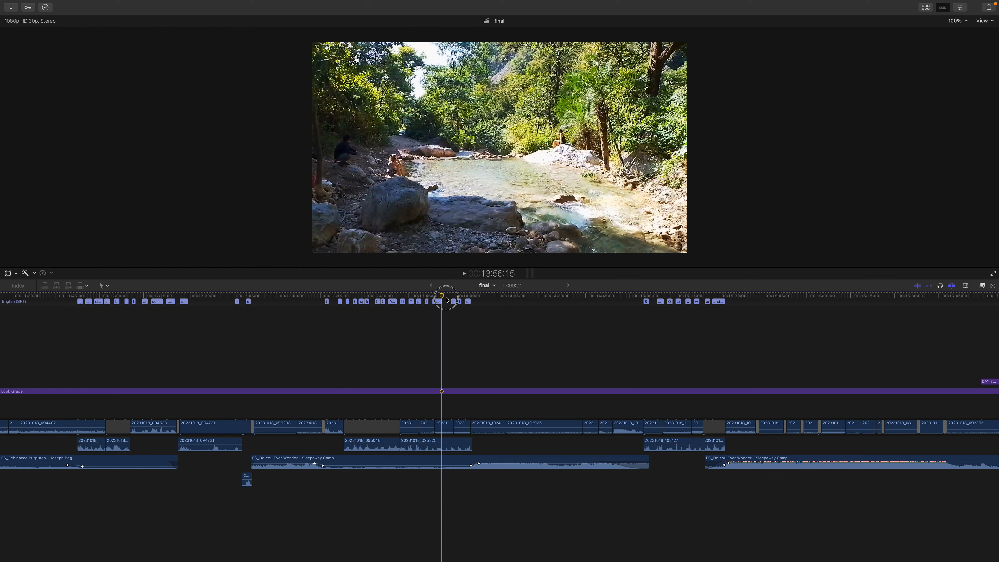
click(448, 299)
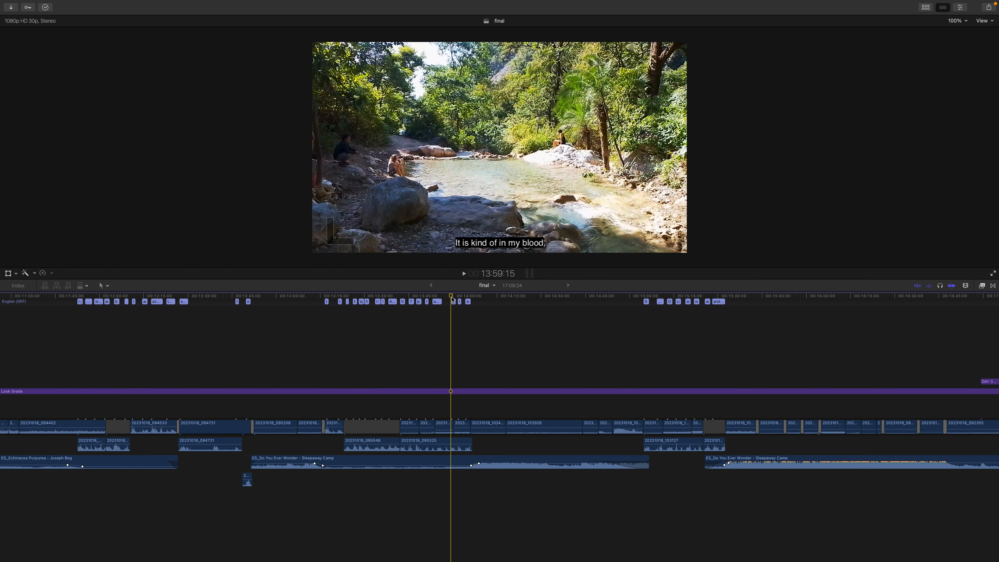
Play from the "It is kind of in my blood" caption through "so I'm enjoying this" into the rocky path B-roll
key(space)
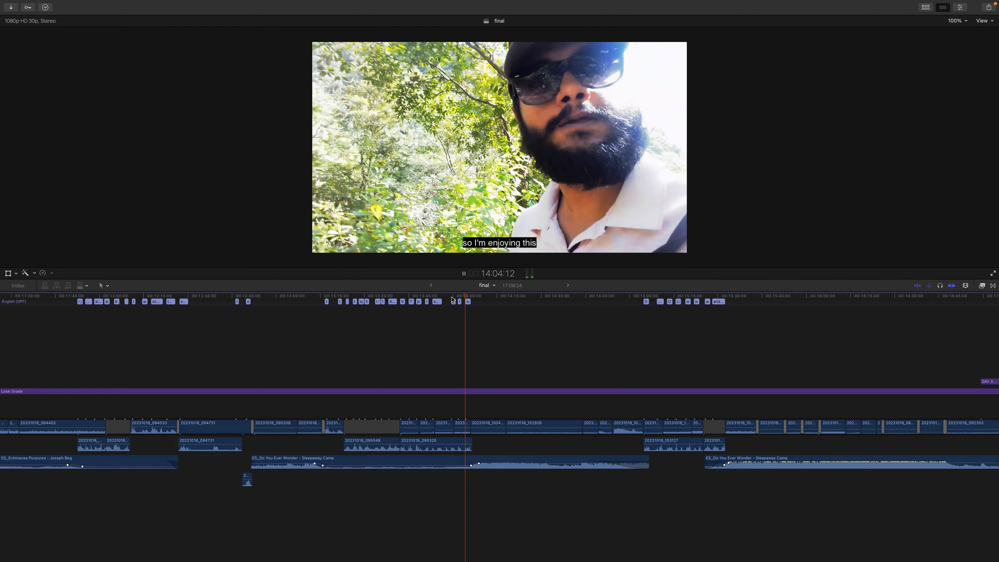
key(space)
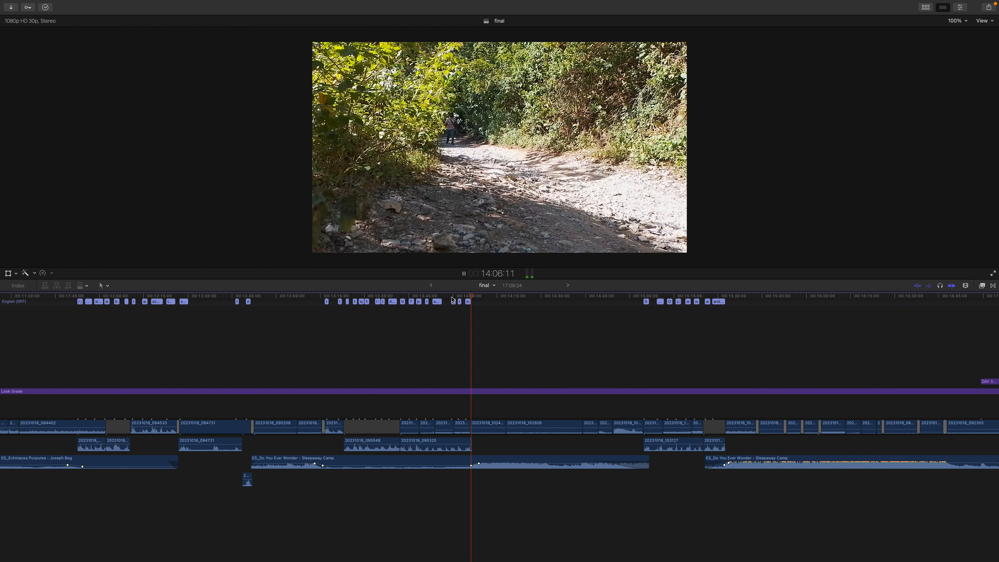
key(space)
key(space)
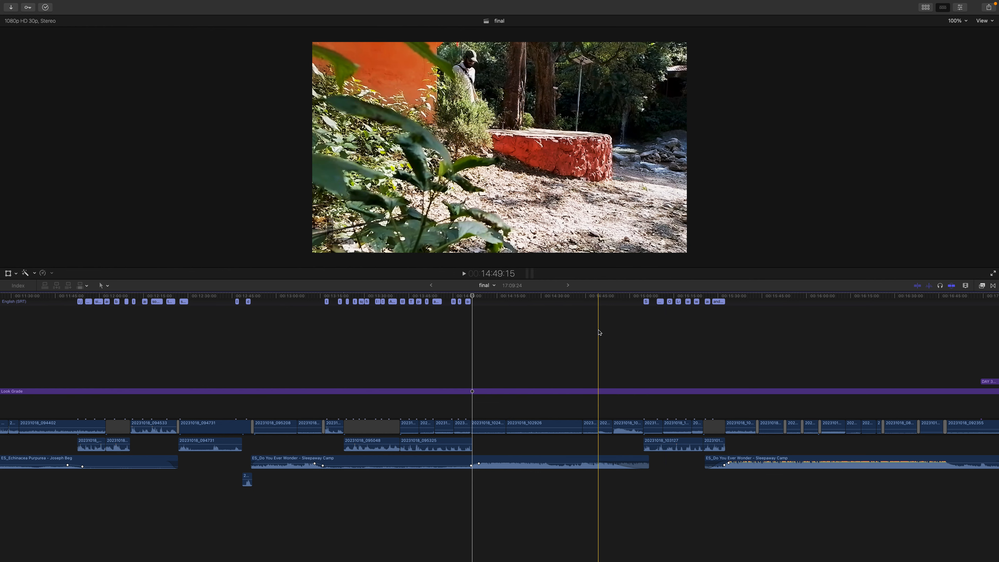
Skim ahead through the B-roll to the "So lets end this walk" caption and play the closing talk to about 15:27
scroll(645, 332, right, 5)
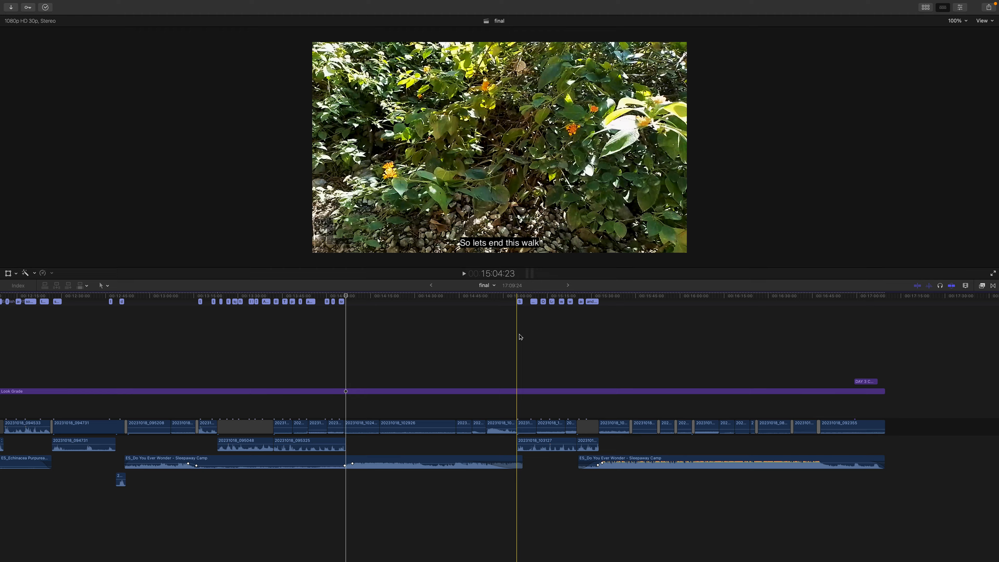
key(space)
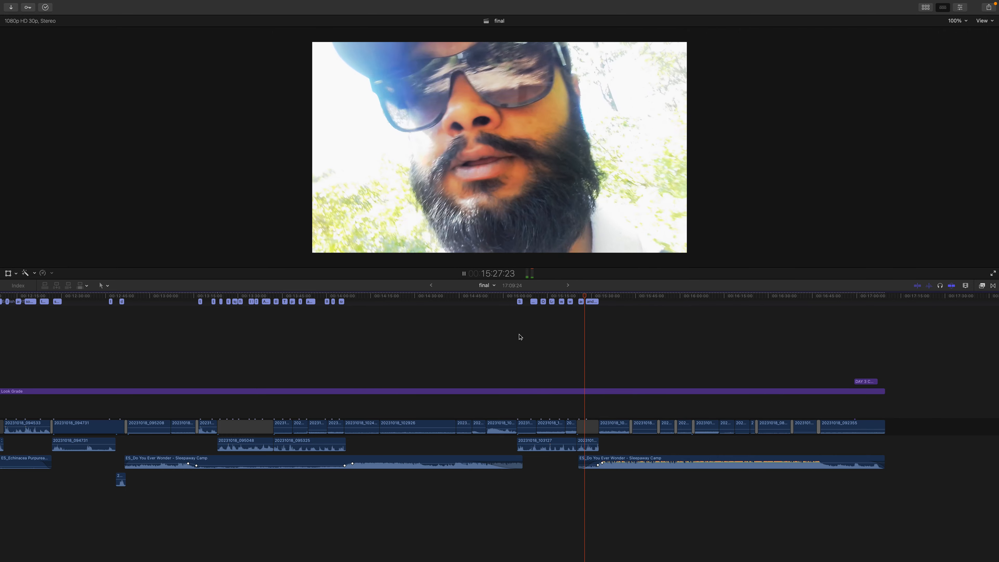
key(space)
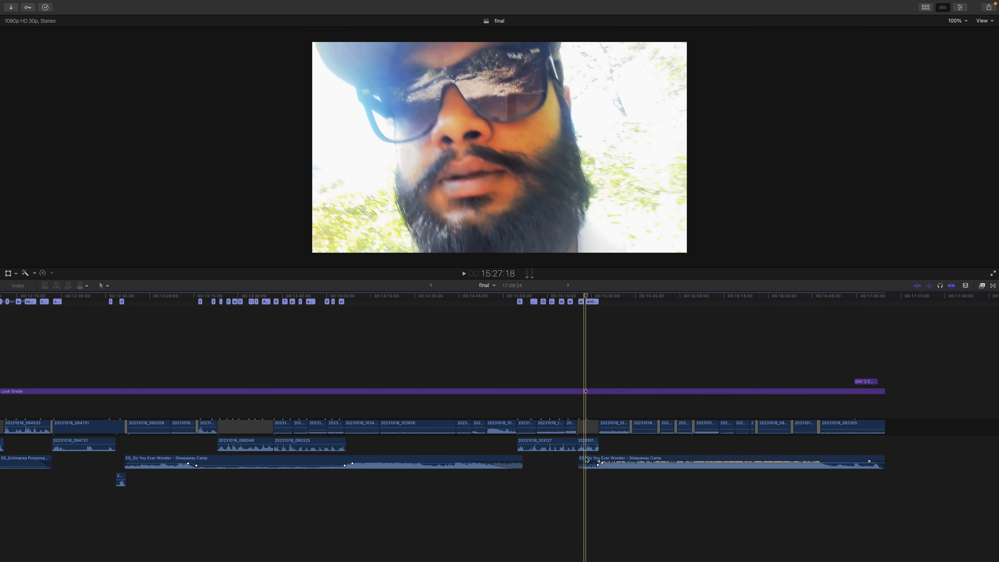
Disable the last "ES_Do You Ever Wonder - Sleepaway Camp" music clip and play the closing shots from the stream B-roll to 16:15:18
click(621, 462)
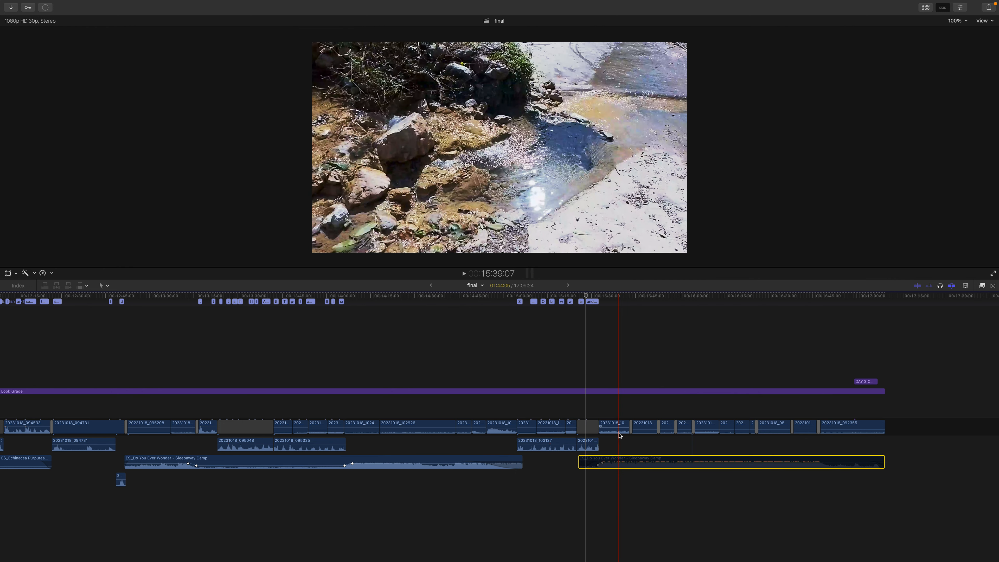
key(space)
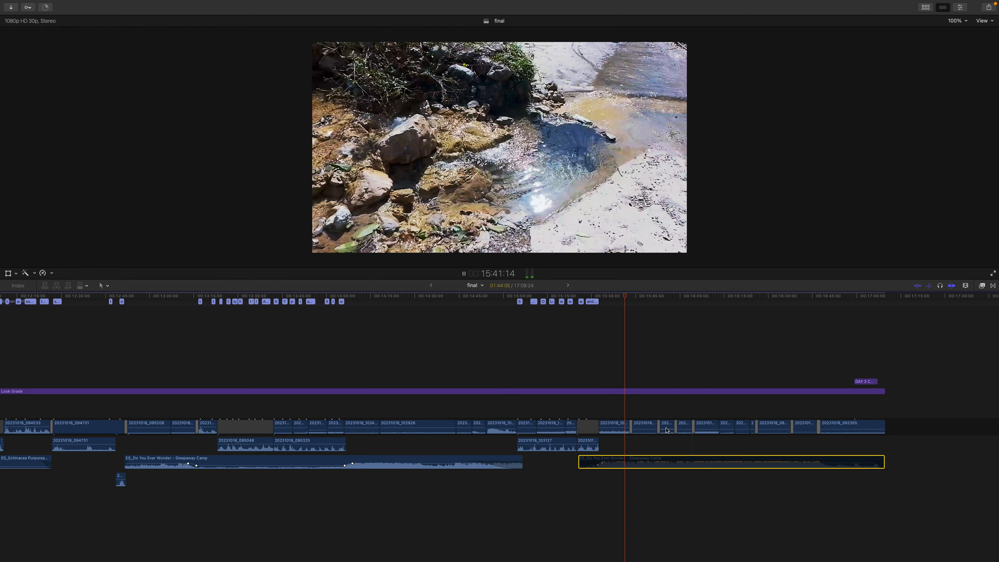
scroll(640, 441, right, 5)
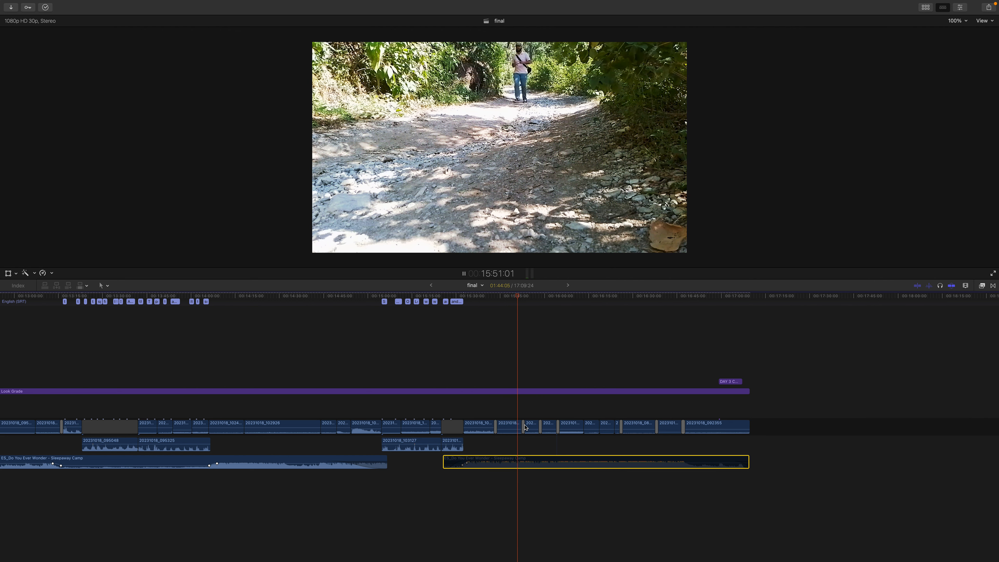
key(space)
key(space)
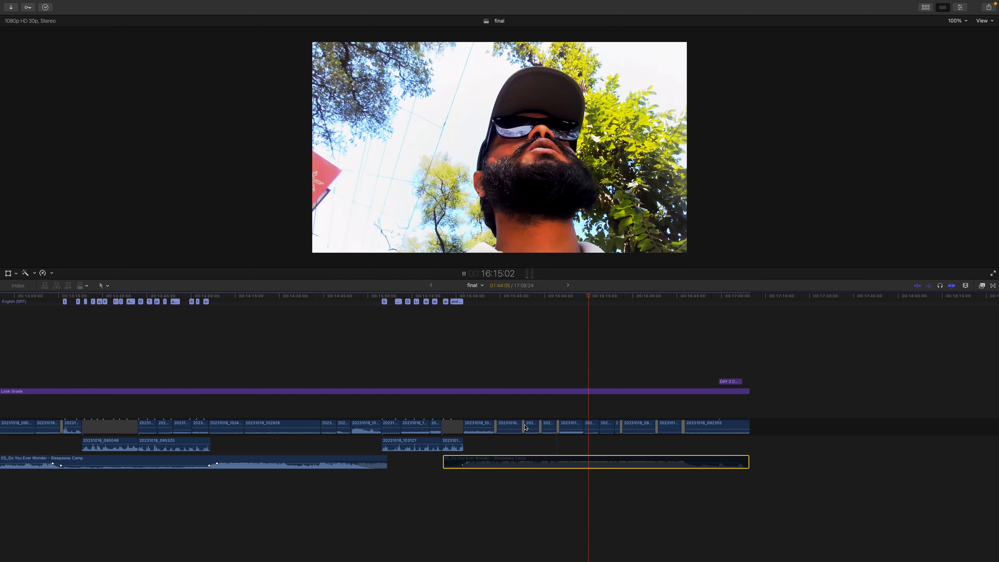
key(space)
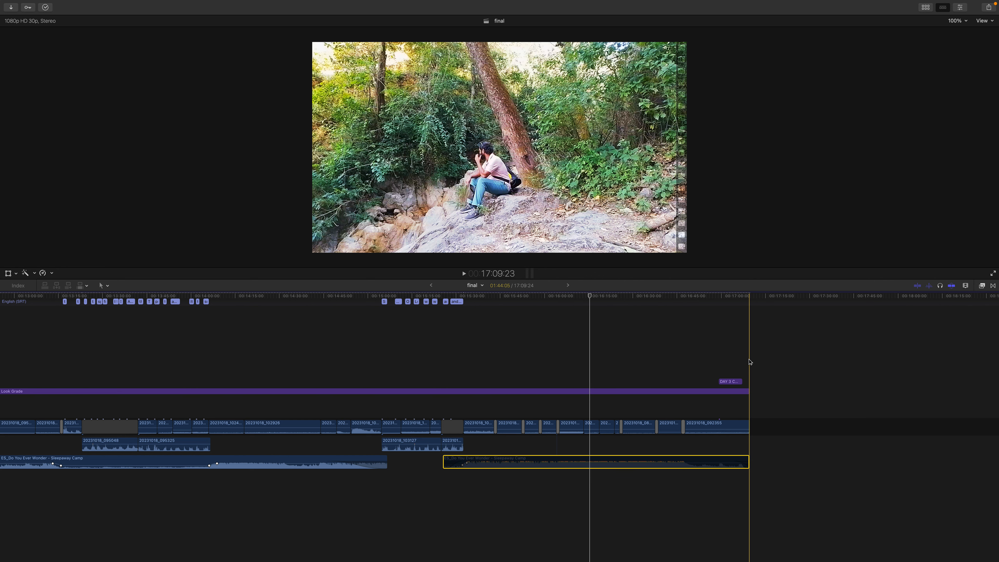
Zoom out to fit the whole edit in the timeline and set the clip appearance to labels only
key(super+minus)
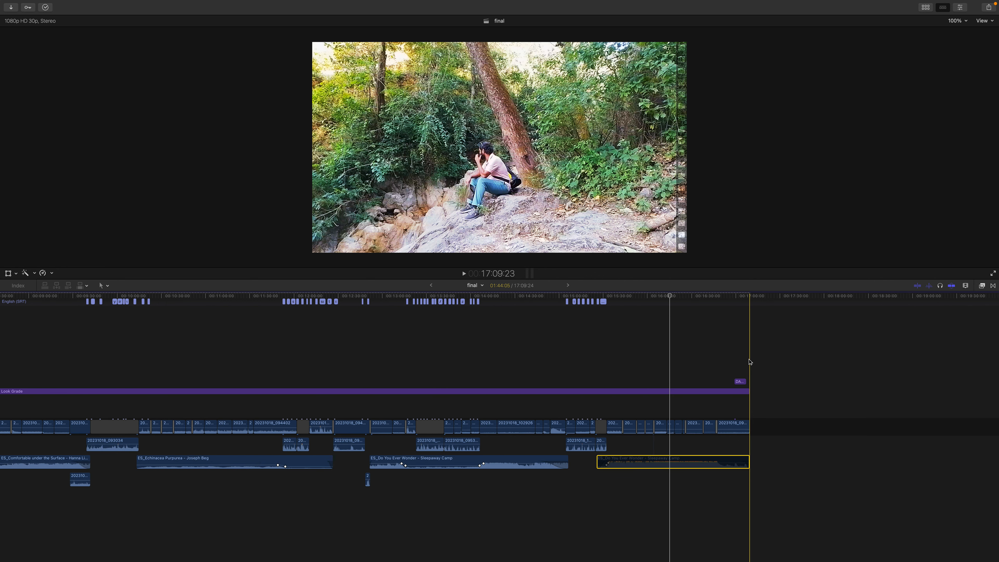
key(super+minus)
key(super+minus)
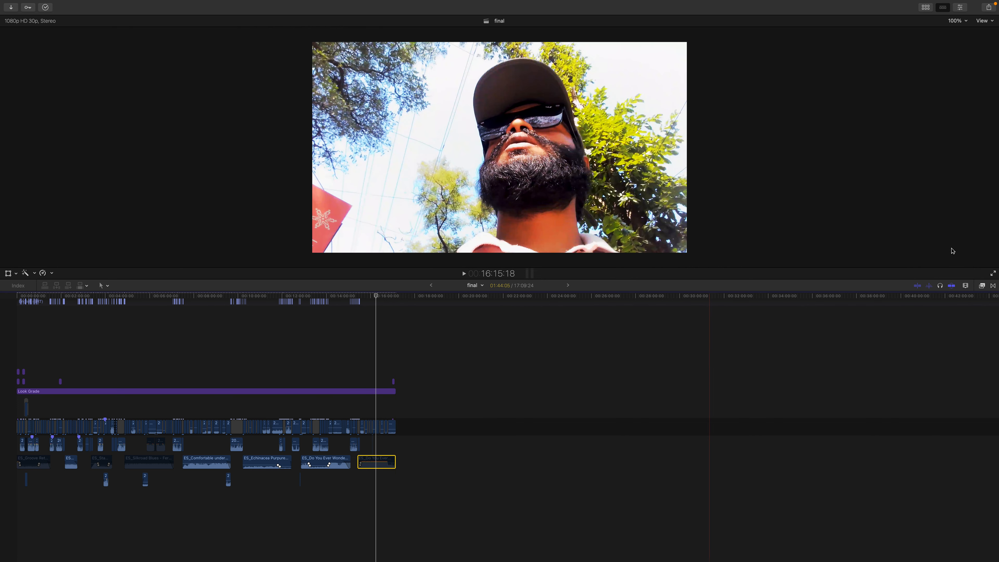
click(965, 286)
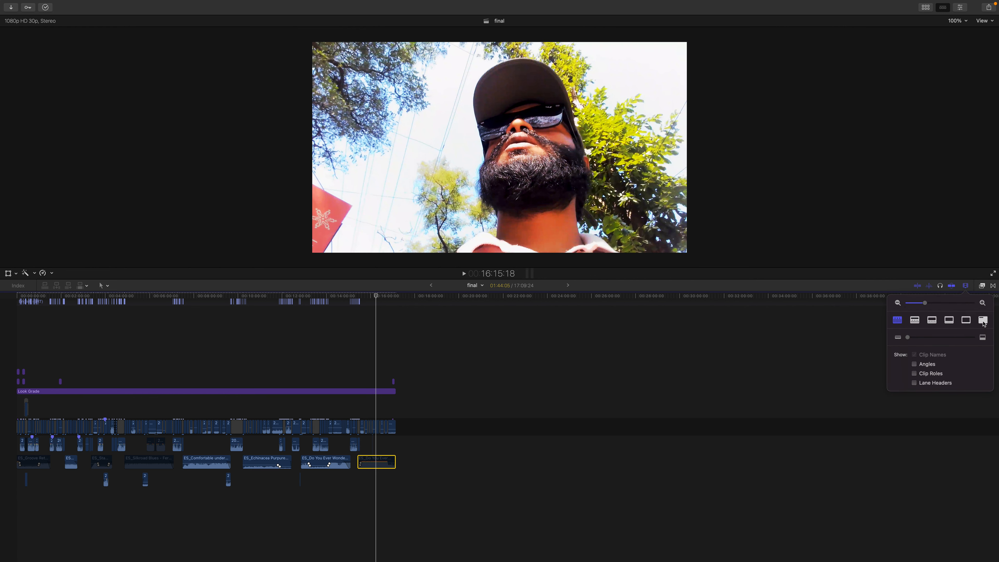
click(983, 320)
click(970, 290)
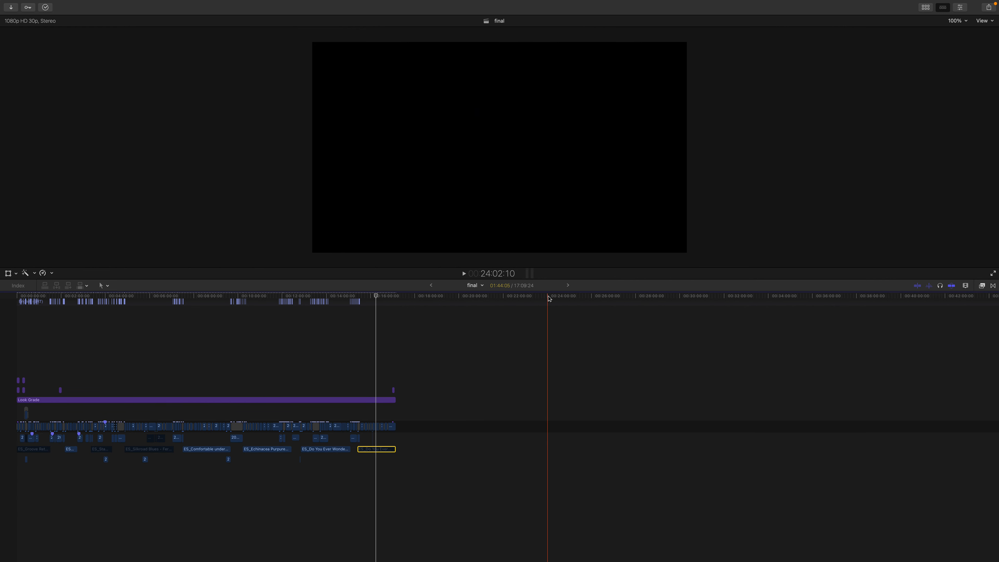